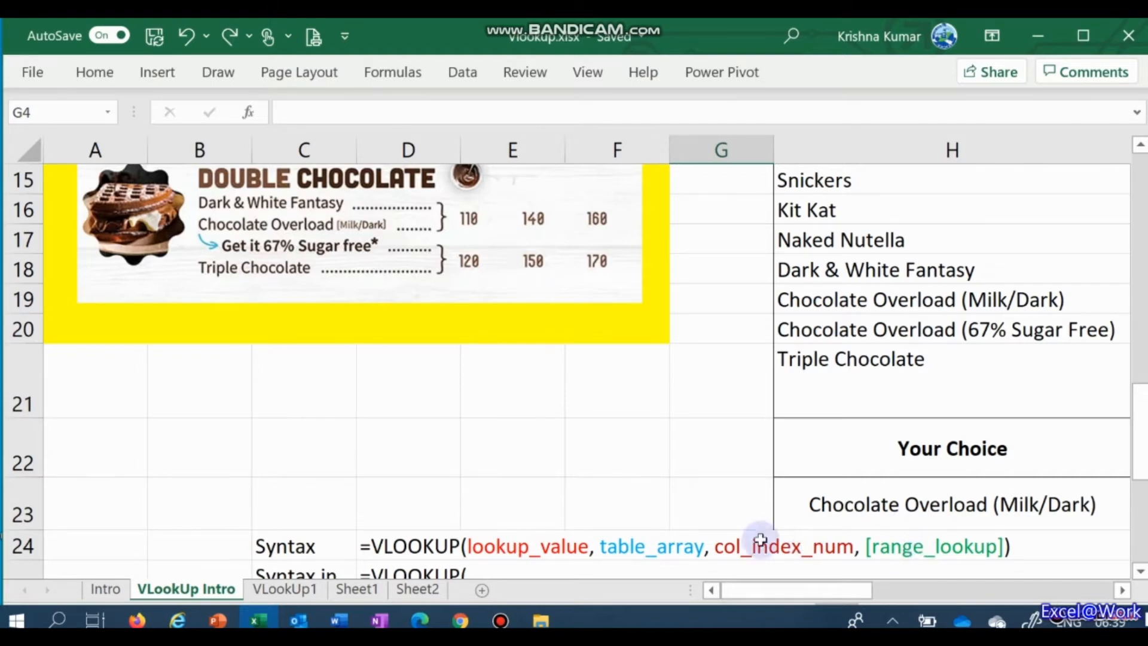
On the VLookUp1 sheet, add key point 1, "Always to the right", in B3:C3 under the Key Points heading.
left_click(308, 593)
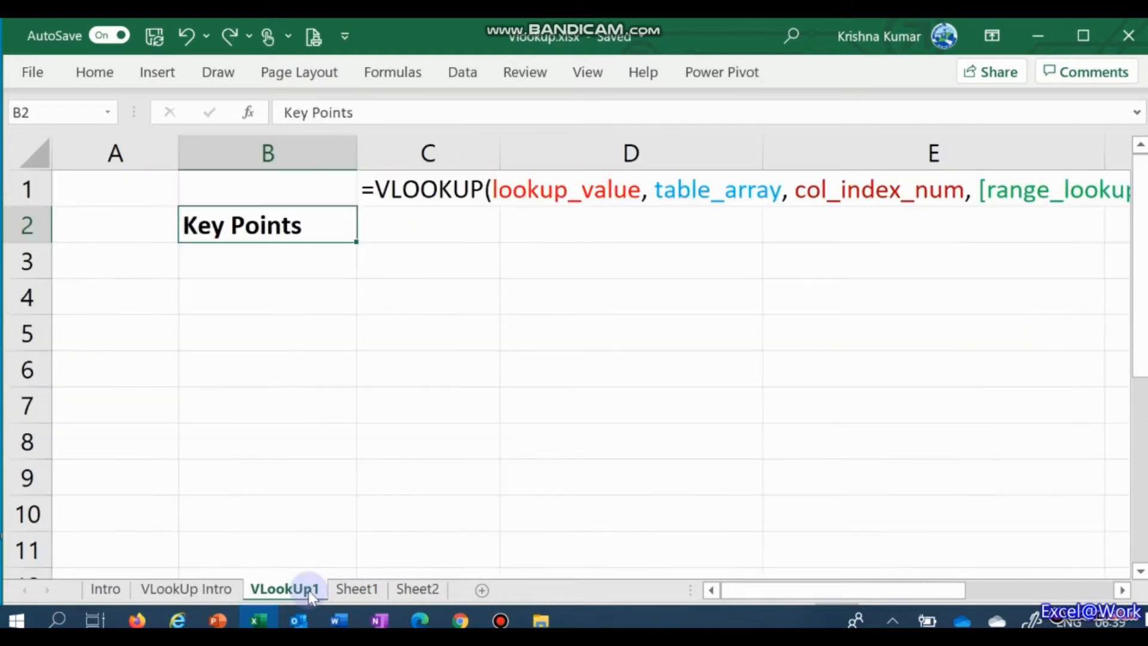
left_click(423, 190)
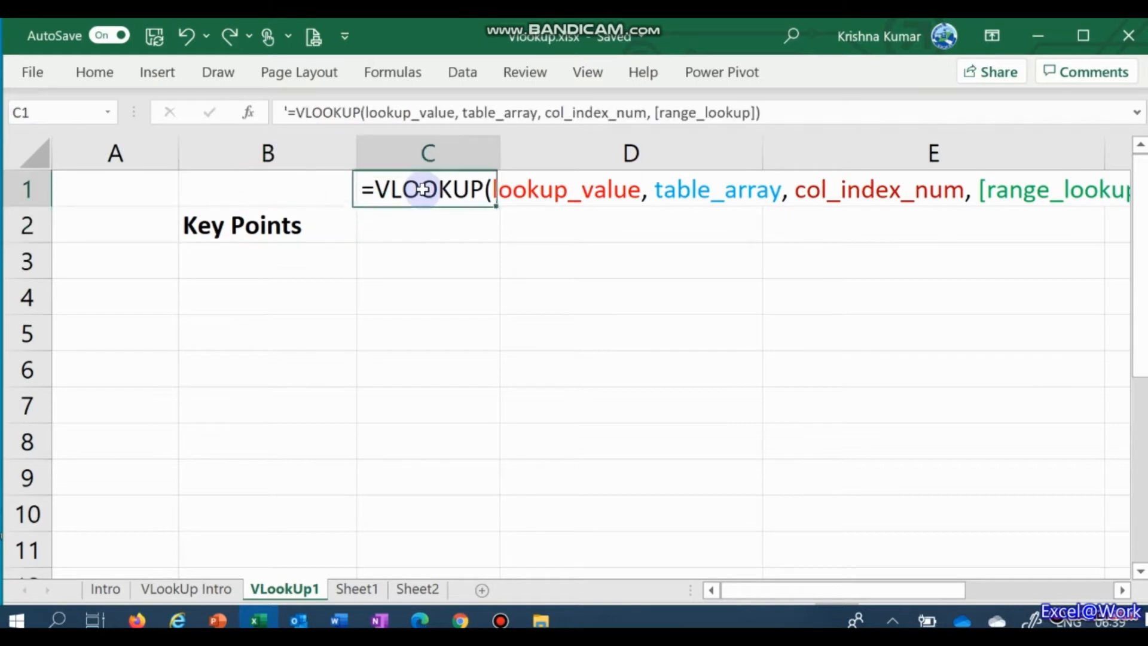
key("Down")
key("Up")
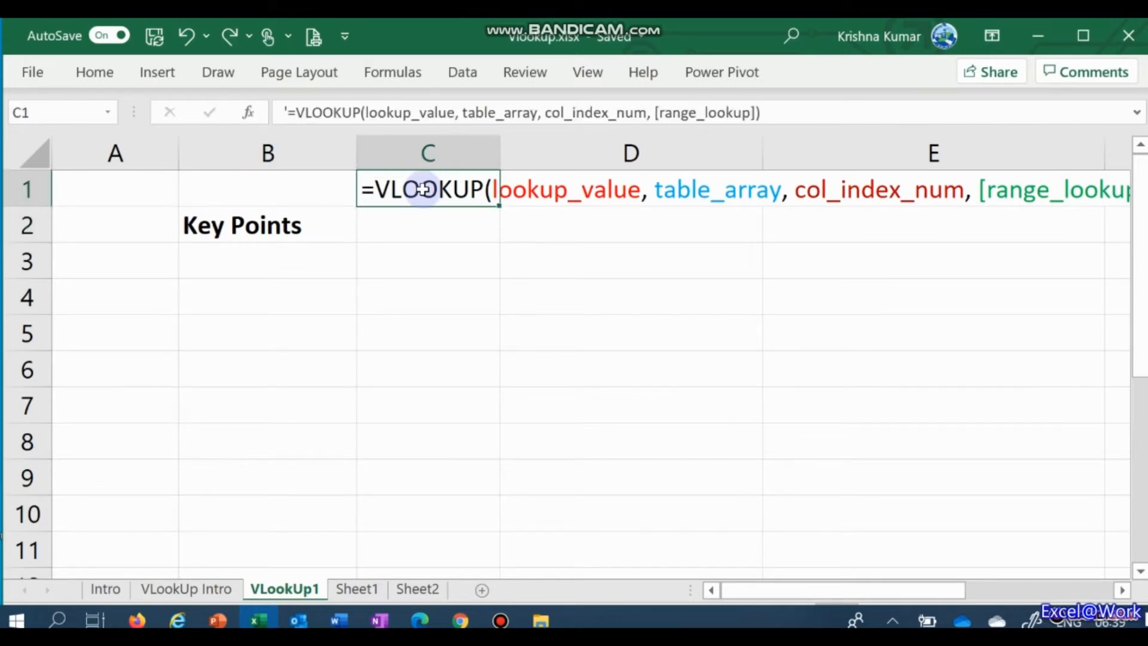
key("Down")
key("Left")
key("Down")
key("Up")
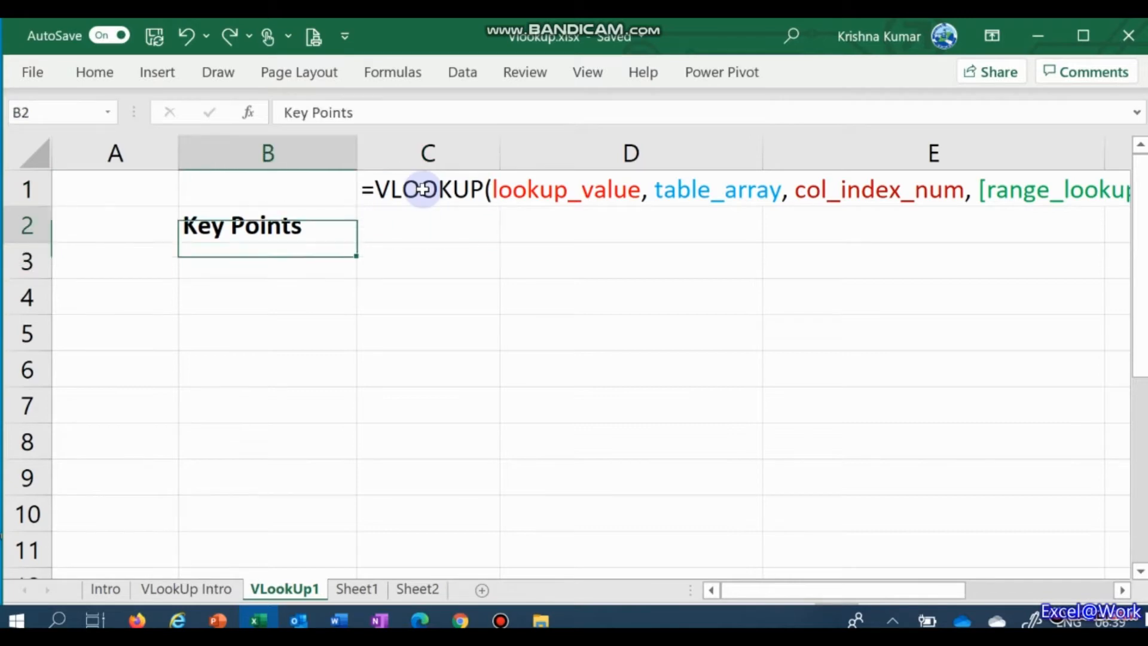
key("Down")
key("Up")
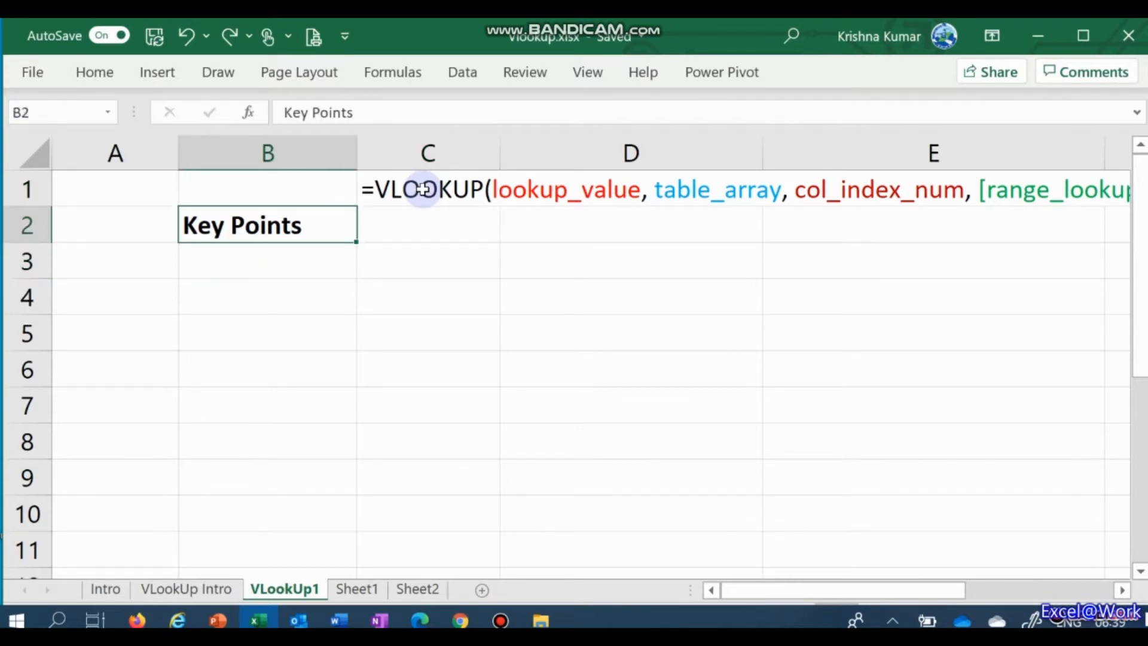
key("Down")
type("1\tAlways to the right")
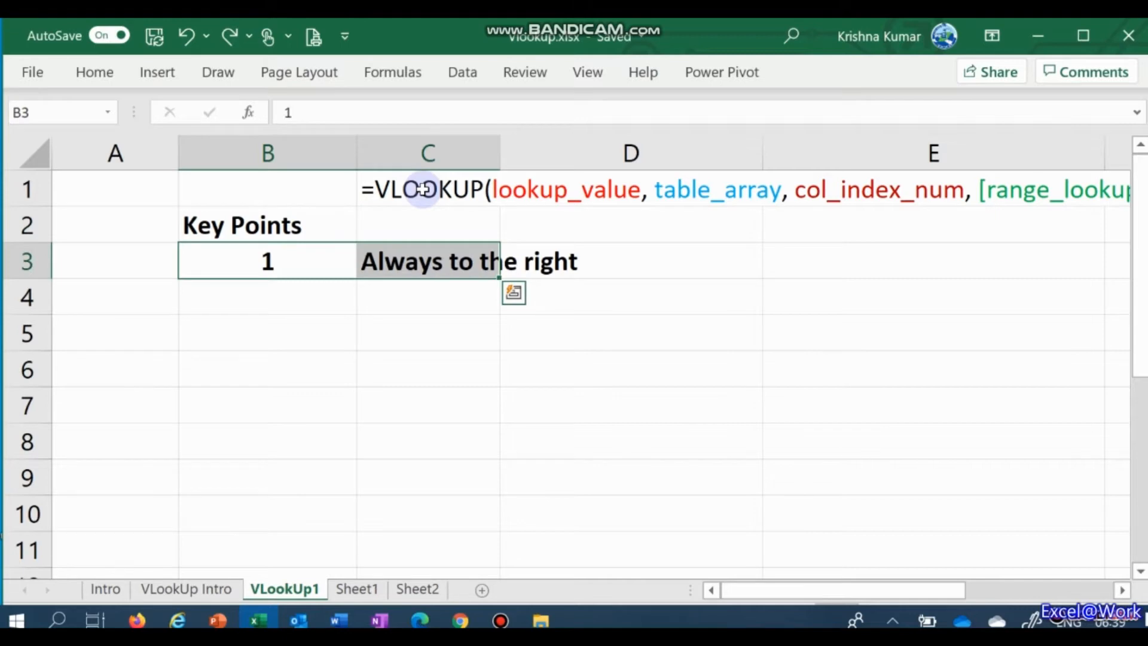
Paste the copied people table, with ID No, name, profession and email columns, starting at cell A4.
key("Right")
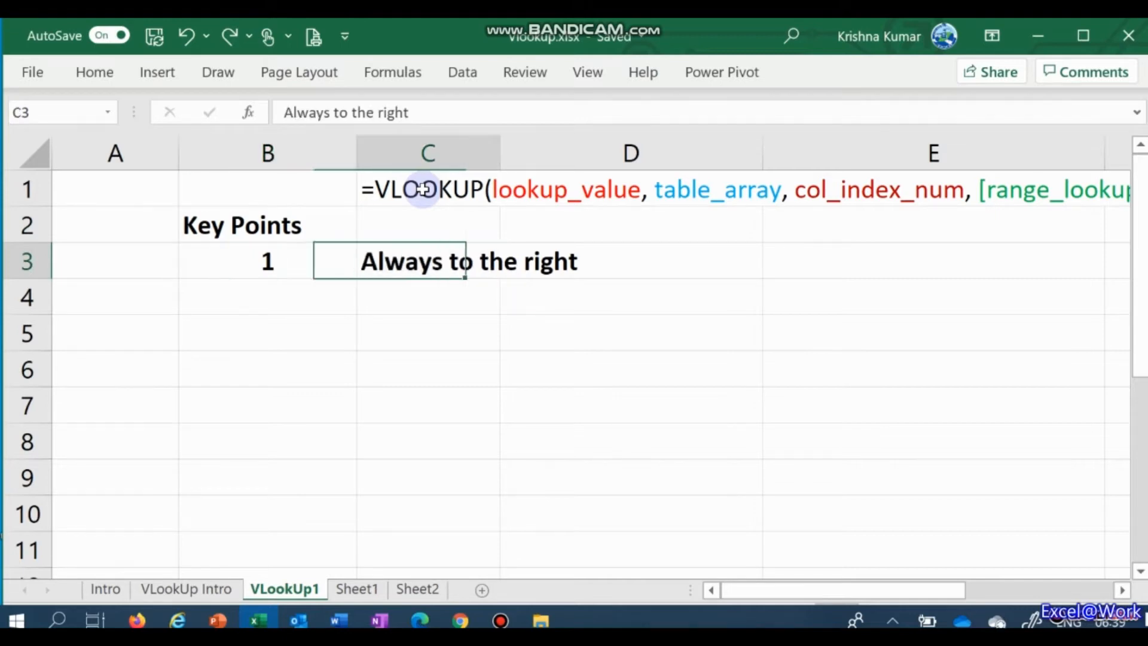
key("Left")
key("Right")
key("Left")
key("Down")
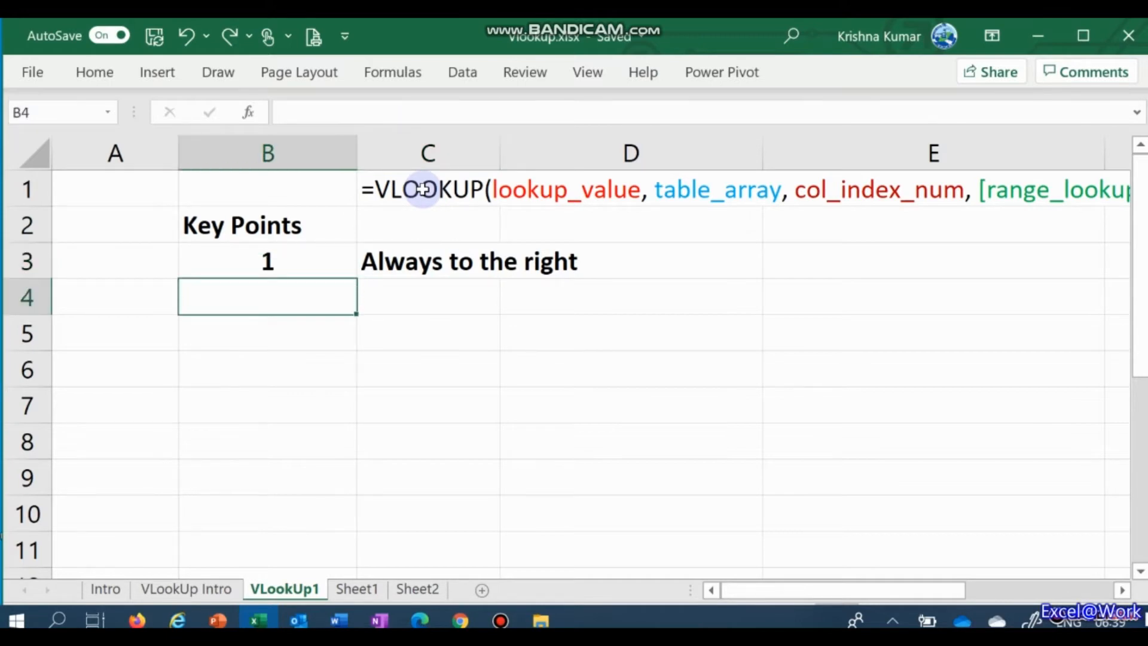
key("Left")
key("ctrl+v")
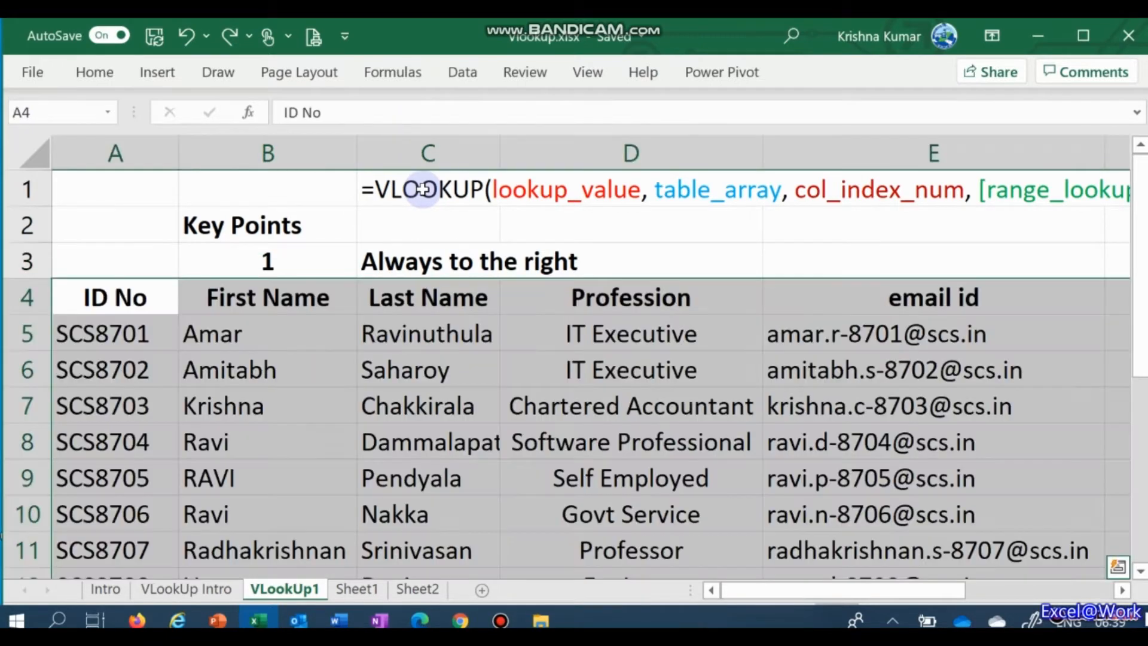
key("Down")
key("Up")
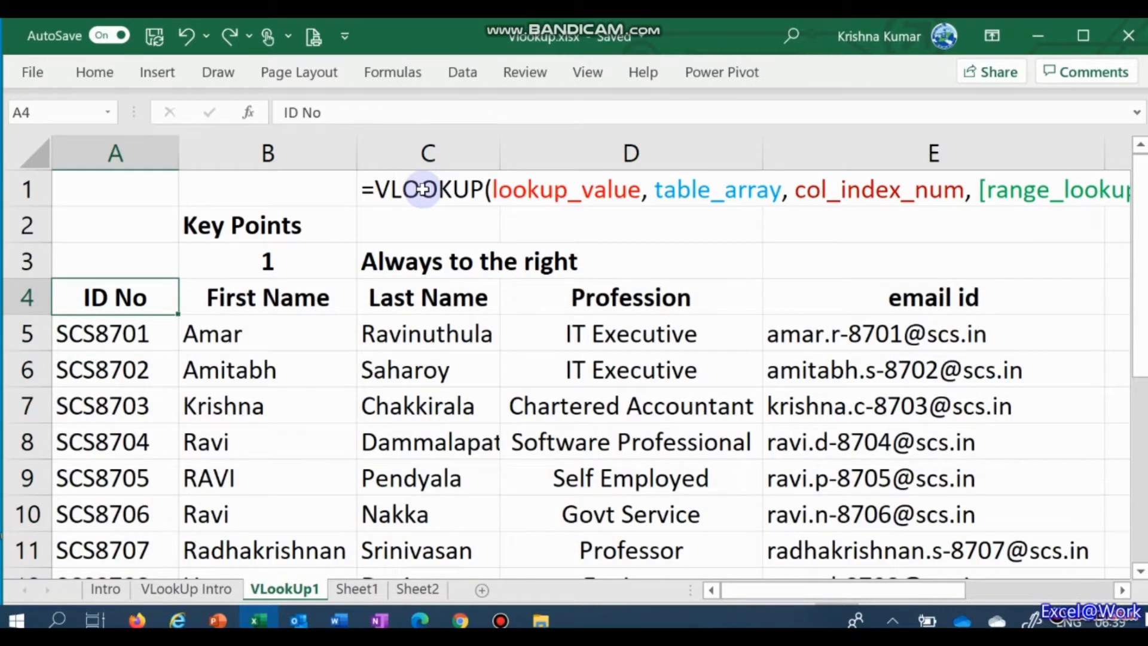
Examine the ID No column of the pasted table from its header through the last record.
key("Down")
key("Down")
key("Down")
key("Down")
key("Down")
key("Down")
key("Down")
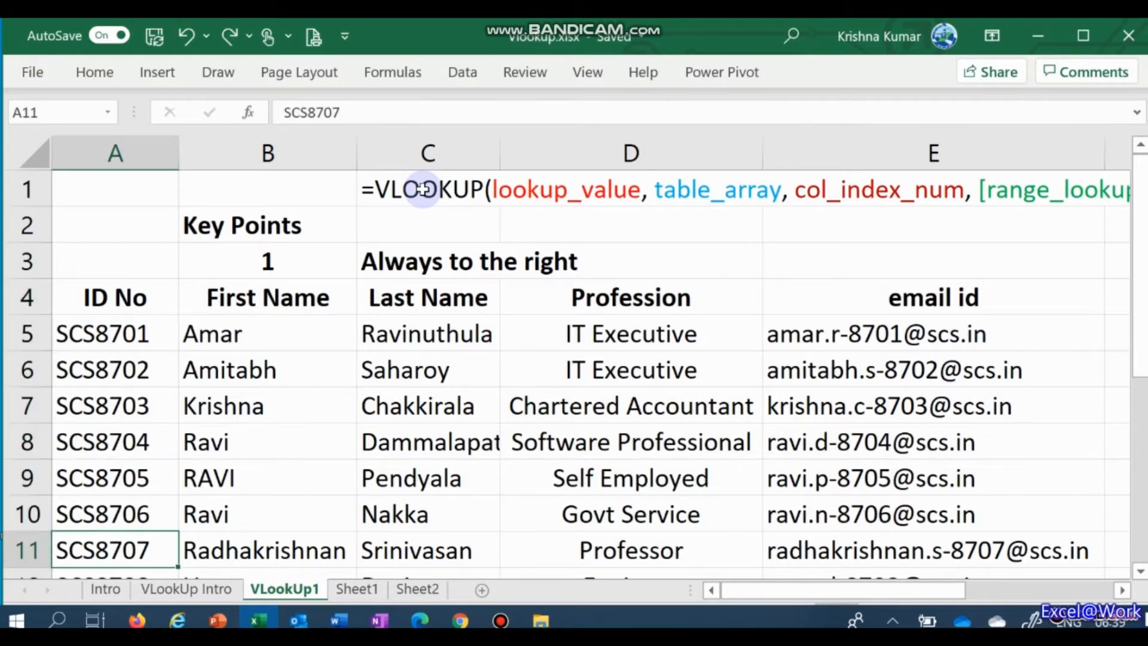
key("Down")
key("Down")
key("Up")
key("Up")
key("Up")
key("Up")
key("Up")
key("Up")
key("Up")
key("Up")
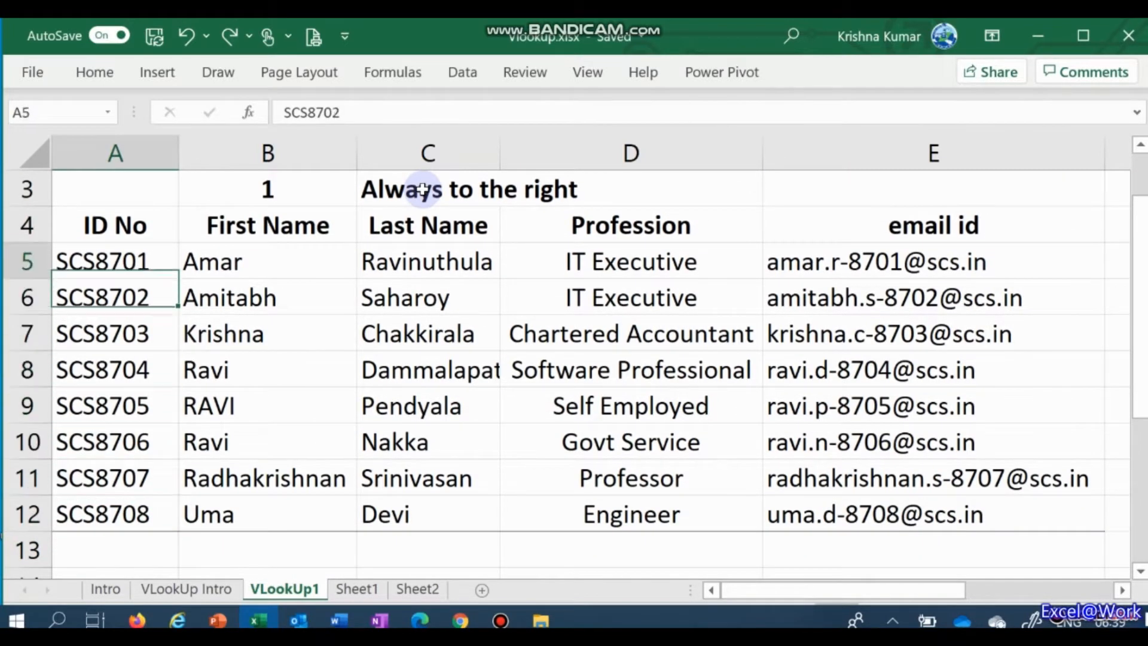
key("Up")
key("Up")
key("Up")
key("Down")
key("Down")
key("Down")
Examine the First Name column from row 5 to the end of the table.
key("Right")
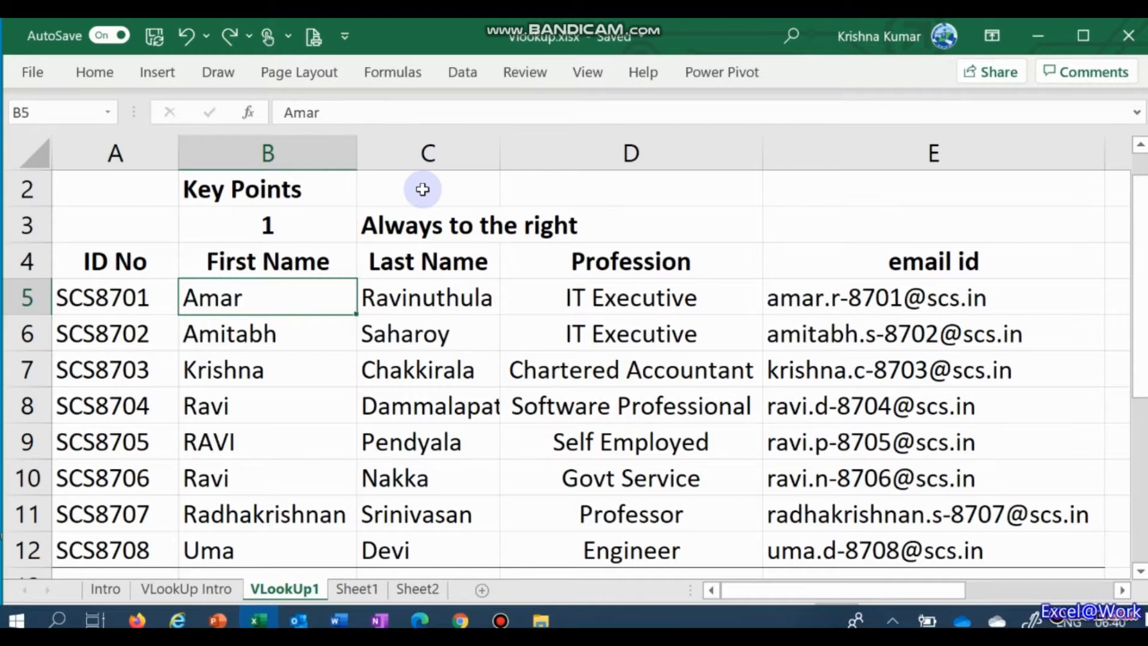
key("Down")
key("Down")
key("Down")
key("Down")
key("Down")
key("Down")
key("Down")
key("Down")
key("Down")
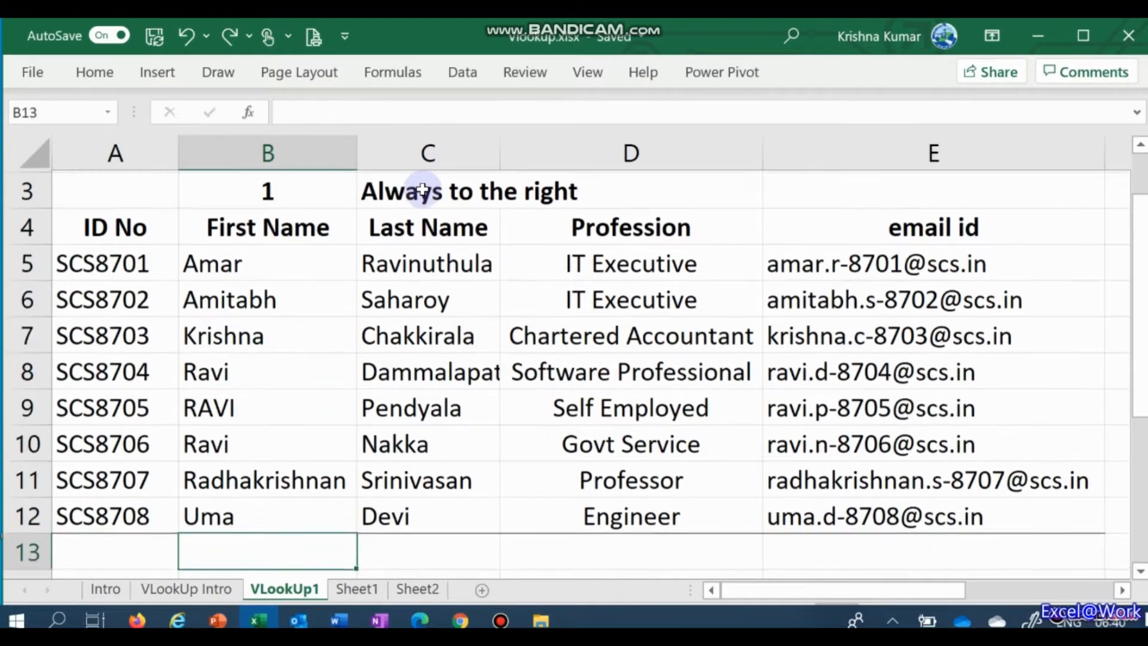
Enter the first name of the person in row 7 as the lookup value in cell A14.
key("Left")
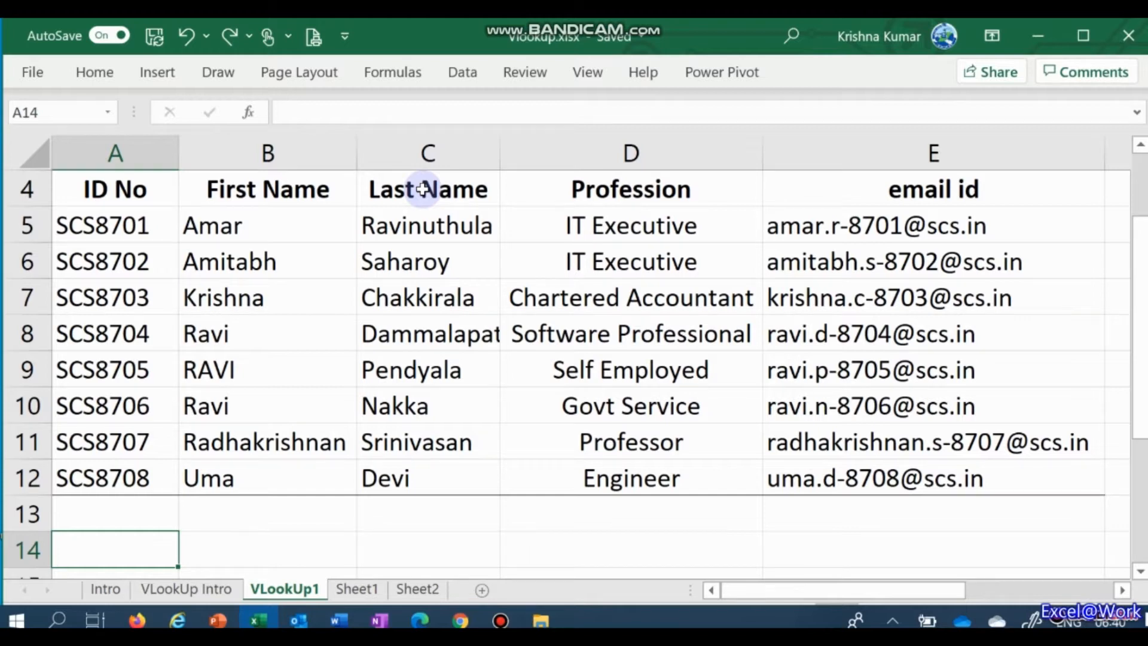
type("Krish")
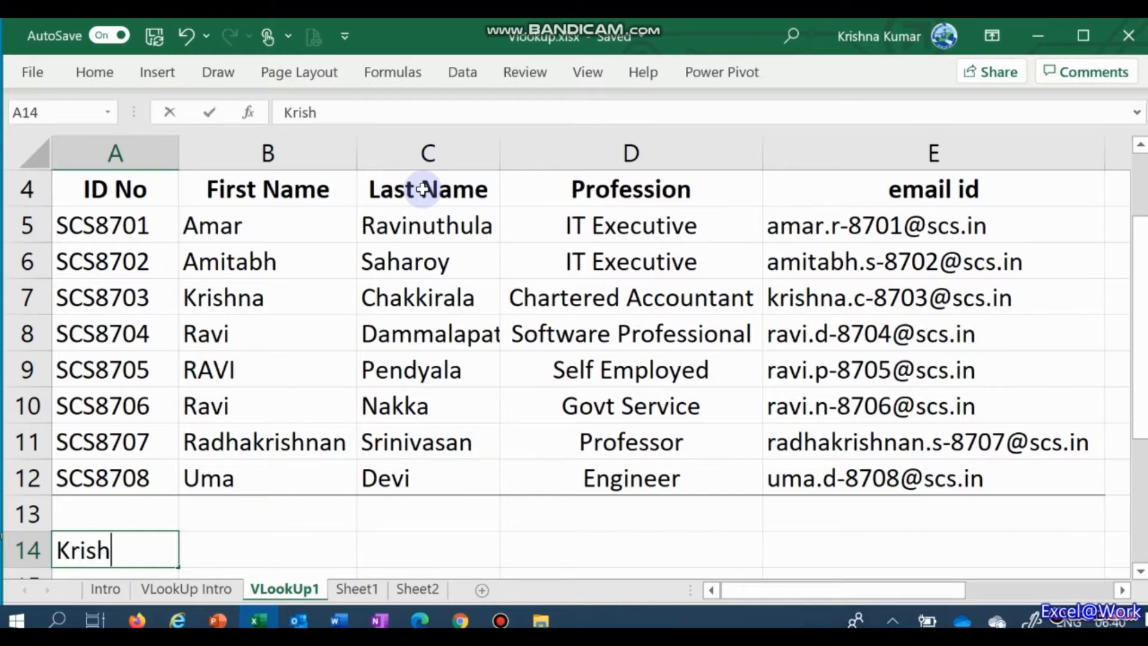
type("na")
key("Tab")
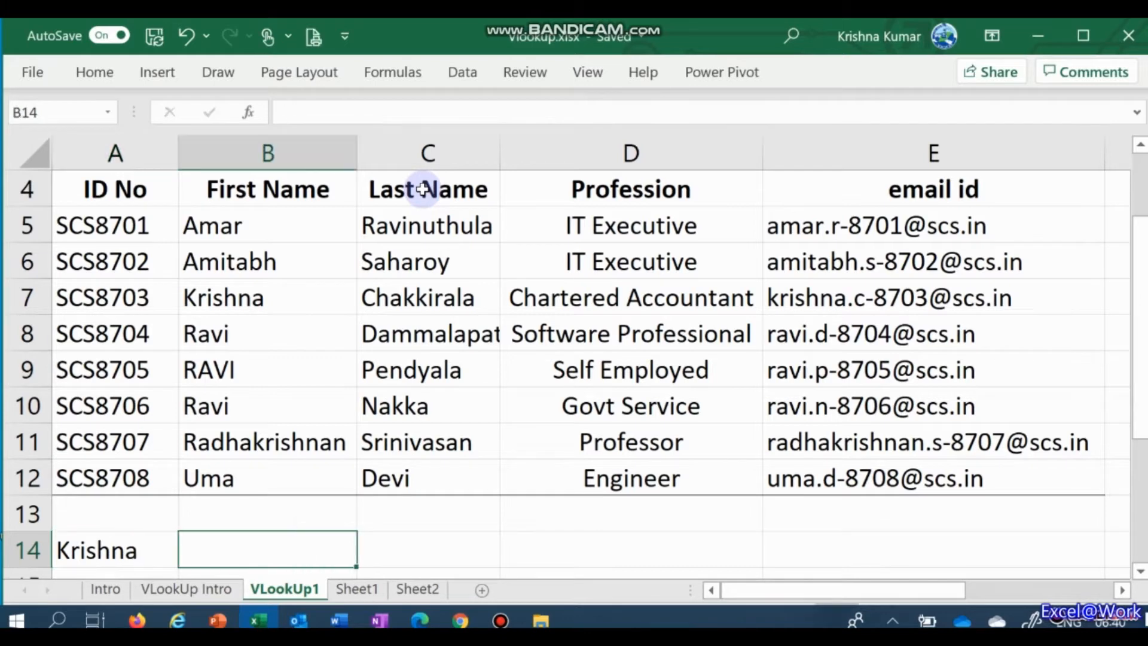
Begin a VLOOKUP formula in B14 with A14 as its lookup value.
type("=v")
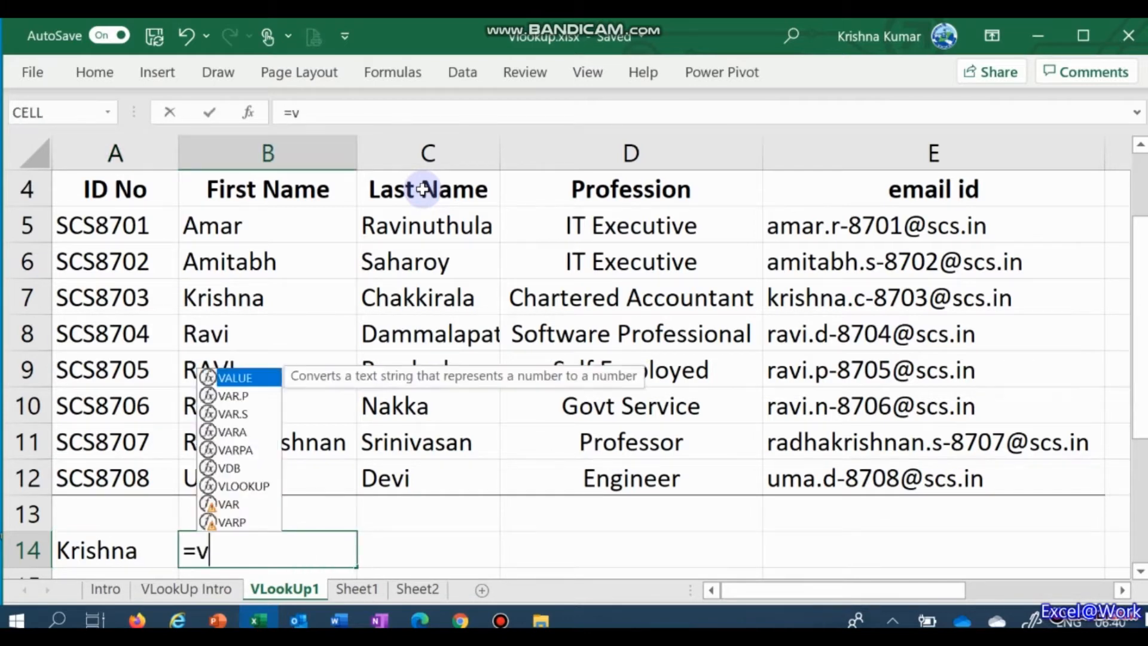
type("loook")
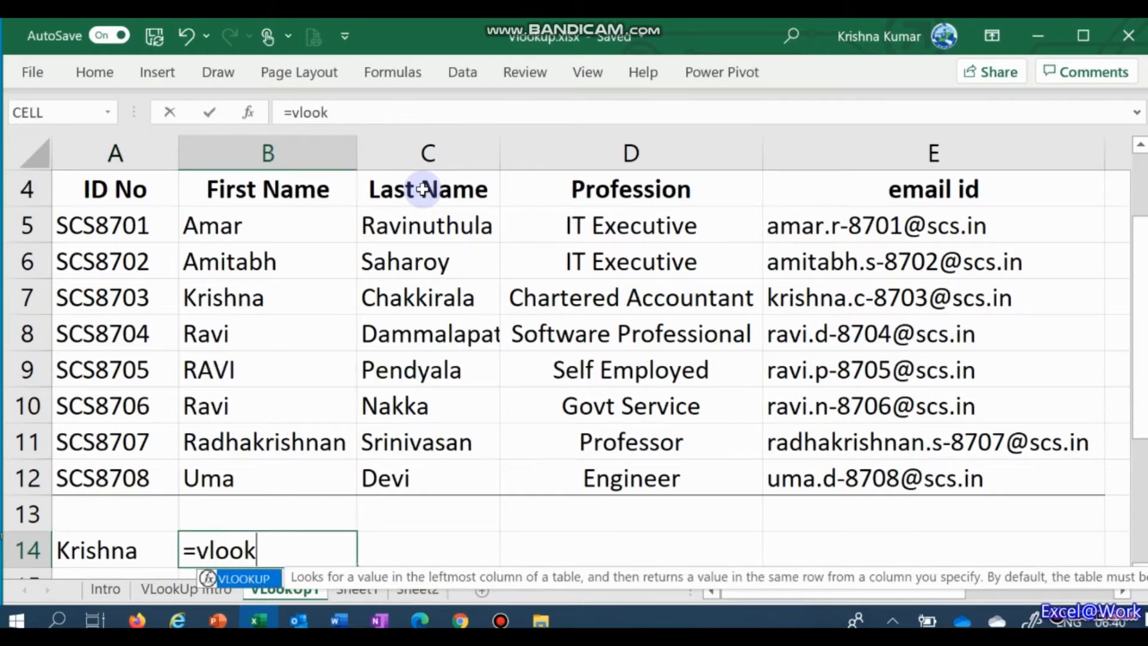
key("Tab")
key("Left")
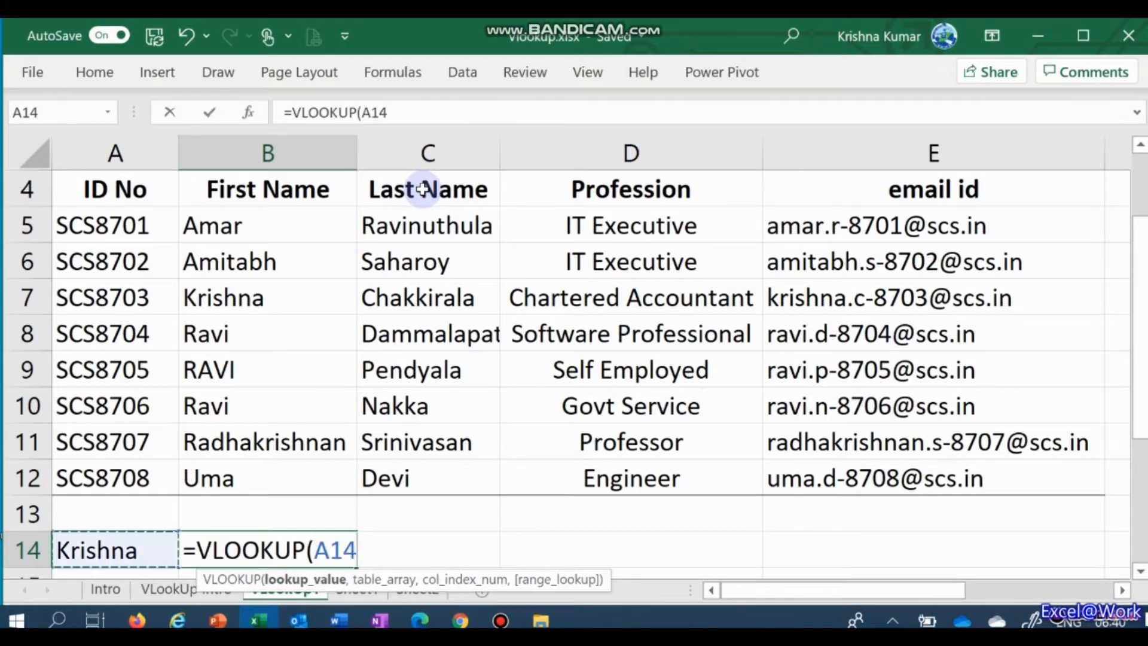
type(",")
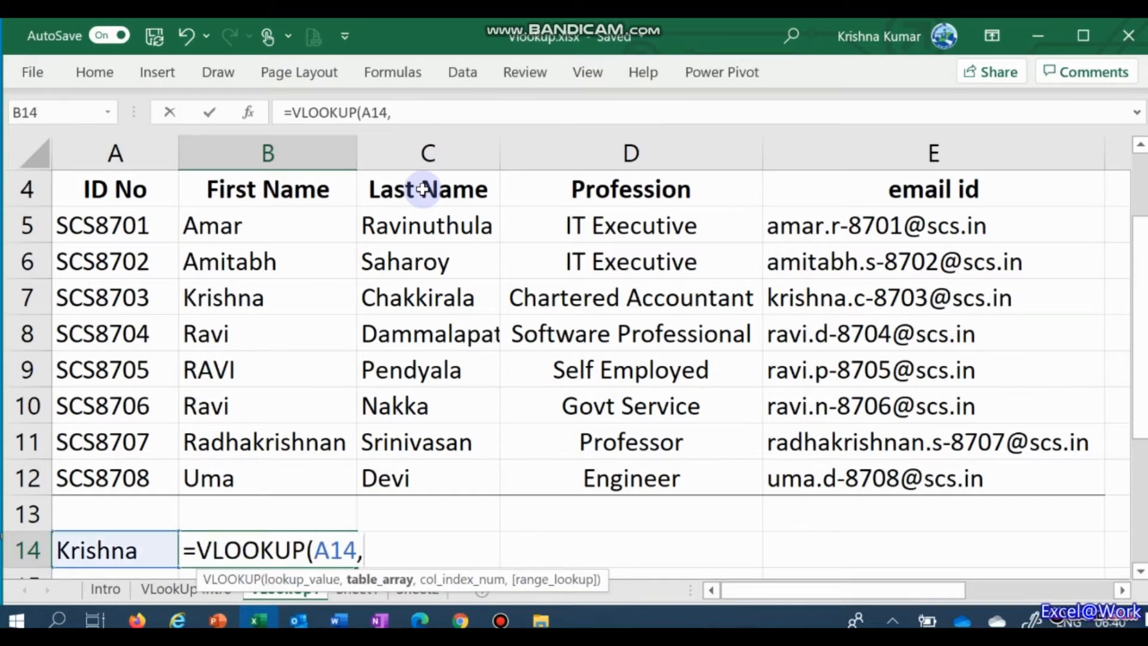
Set the formula's table array to B5:E12, starting at the First Name column.
key("Up")
key("Up")
key("Up")
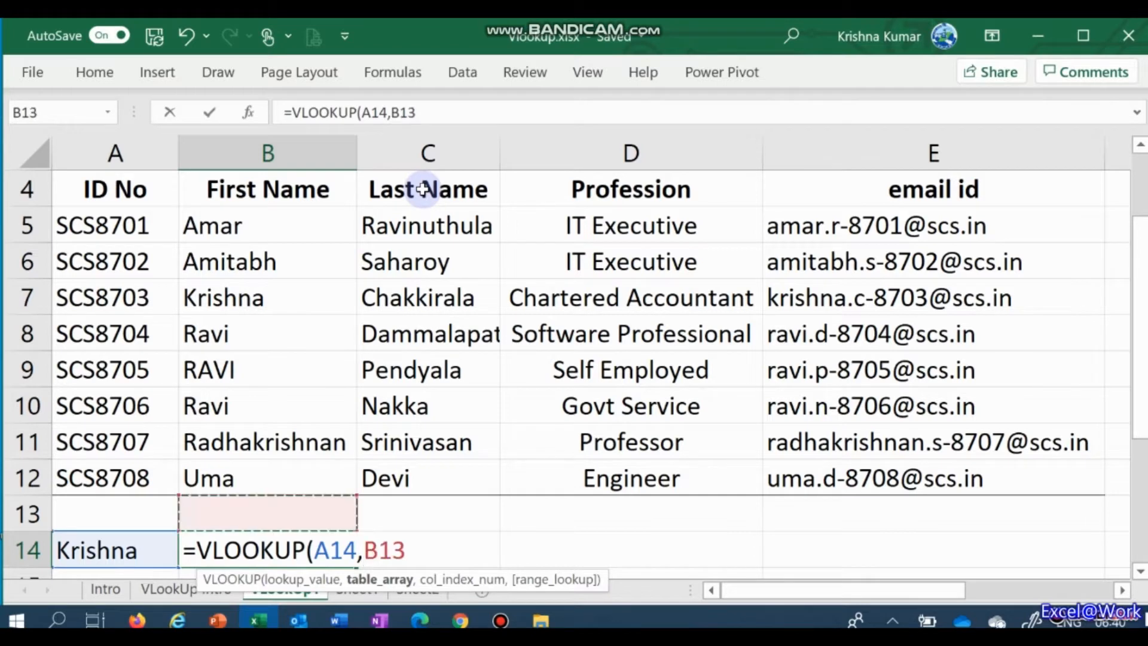
key("Up")
key("Up")
key("Up")
key("Up")
key("Up")
key("Up")
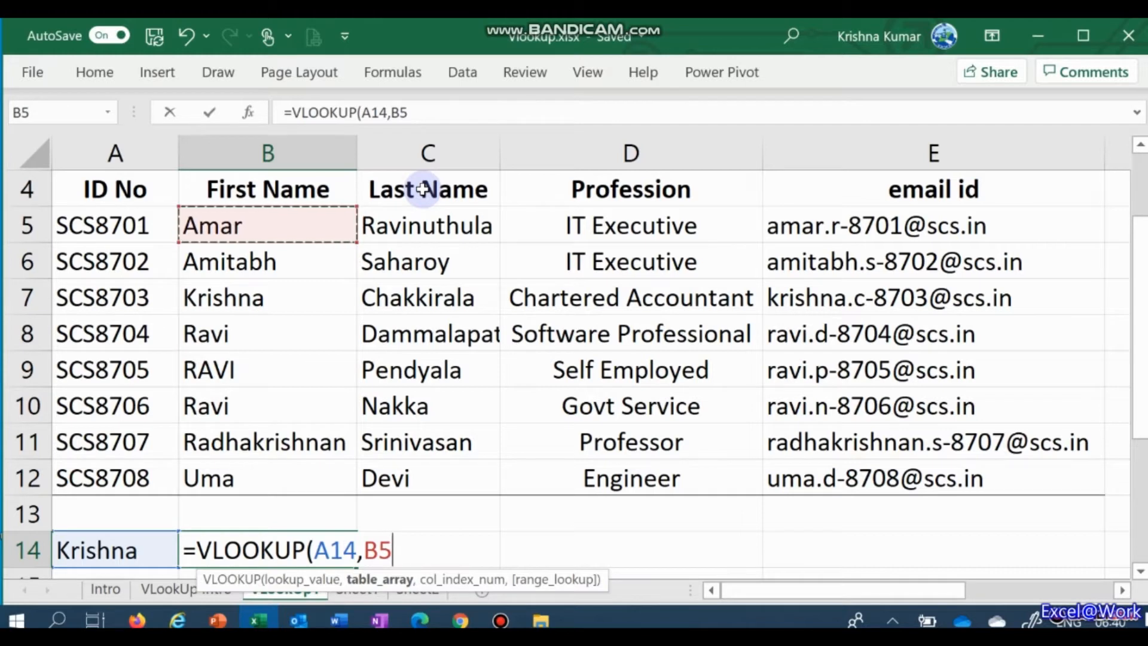
key("shift+Down")
key("shift+Down")
key("shift+Down")
key("shift+Down")
key("shift+Down")
key("shift+Down")
key("shift+Down")
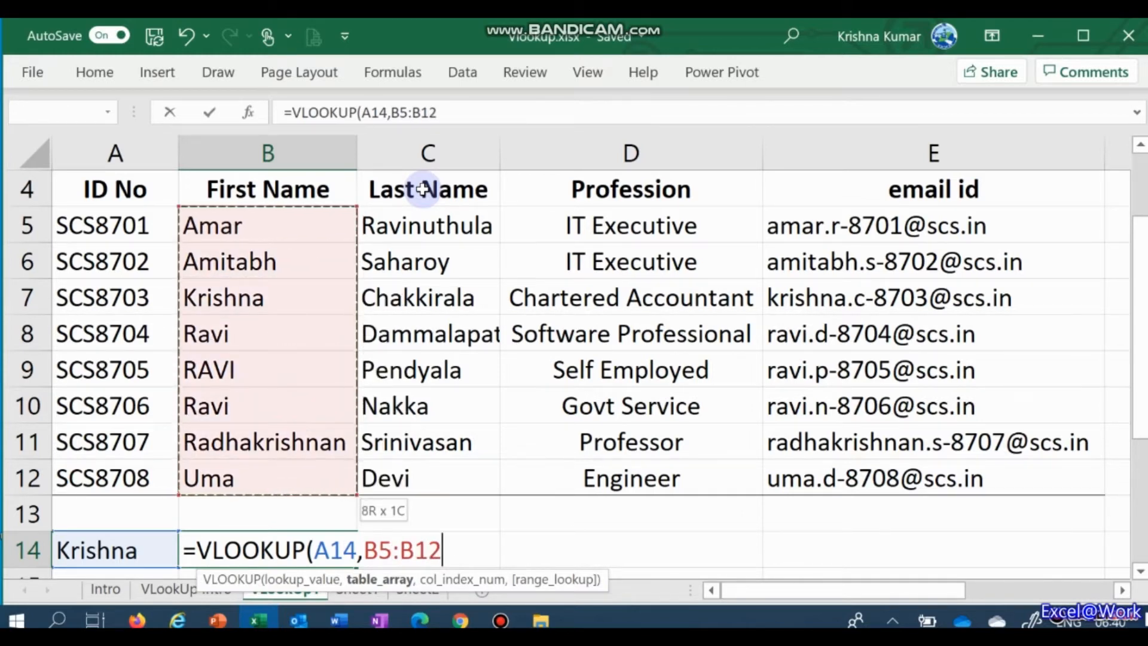
key("shift+Right")
key("shift+Right")
key("shift+Right")
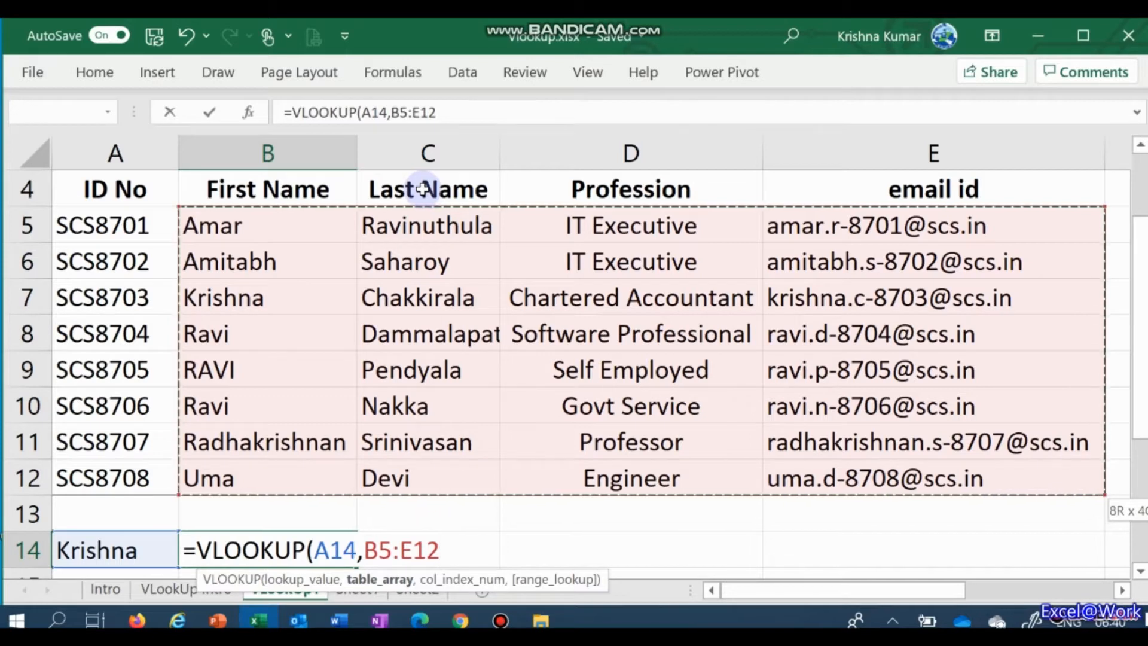
Complete the VLOOKUP formula with column index 3 for Profession and range lookup 0.
type(",")
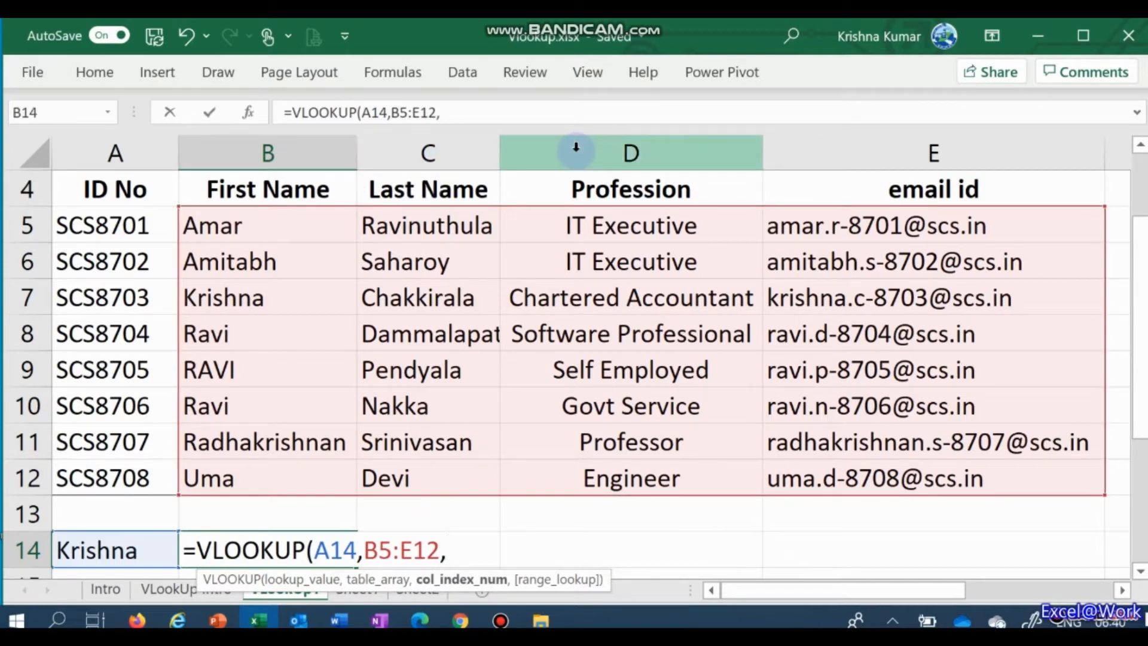
type("3,0)")
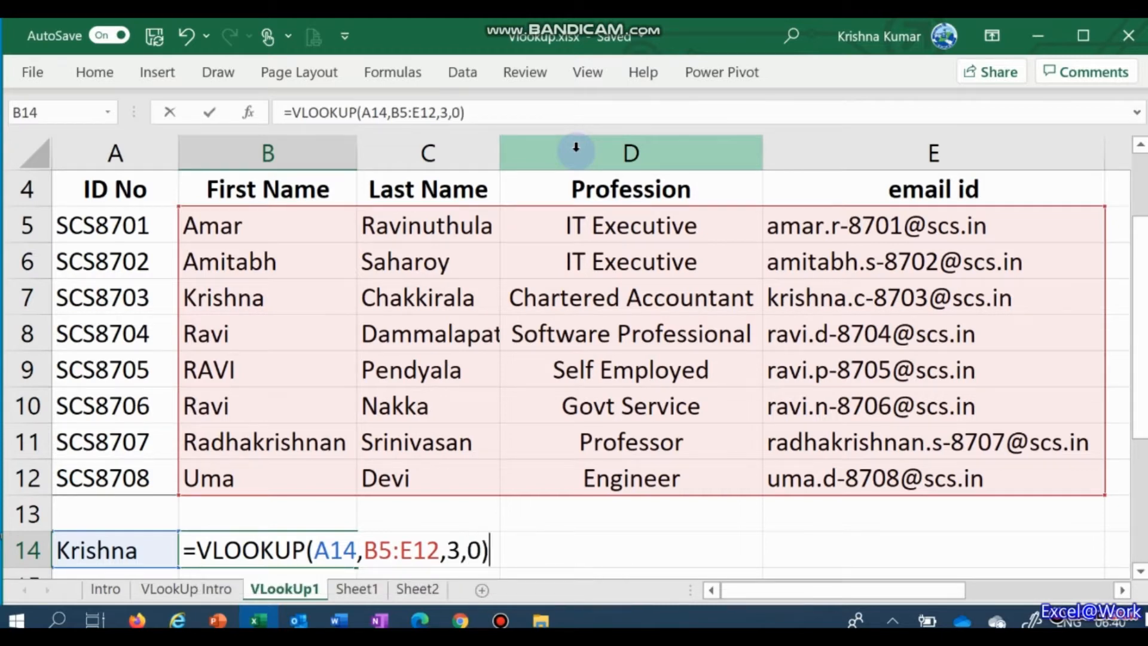
key("Return")
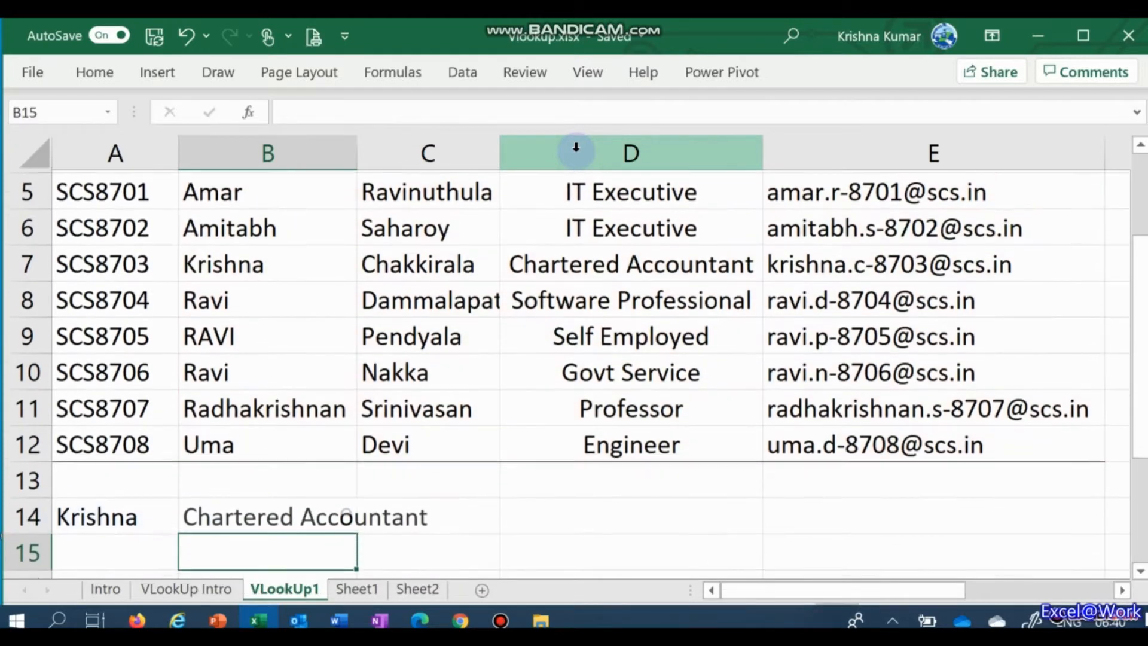
Replace the lookup value in A14 with the first name of the person in row 12.
key("Up")
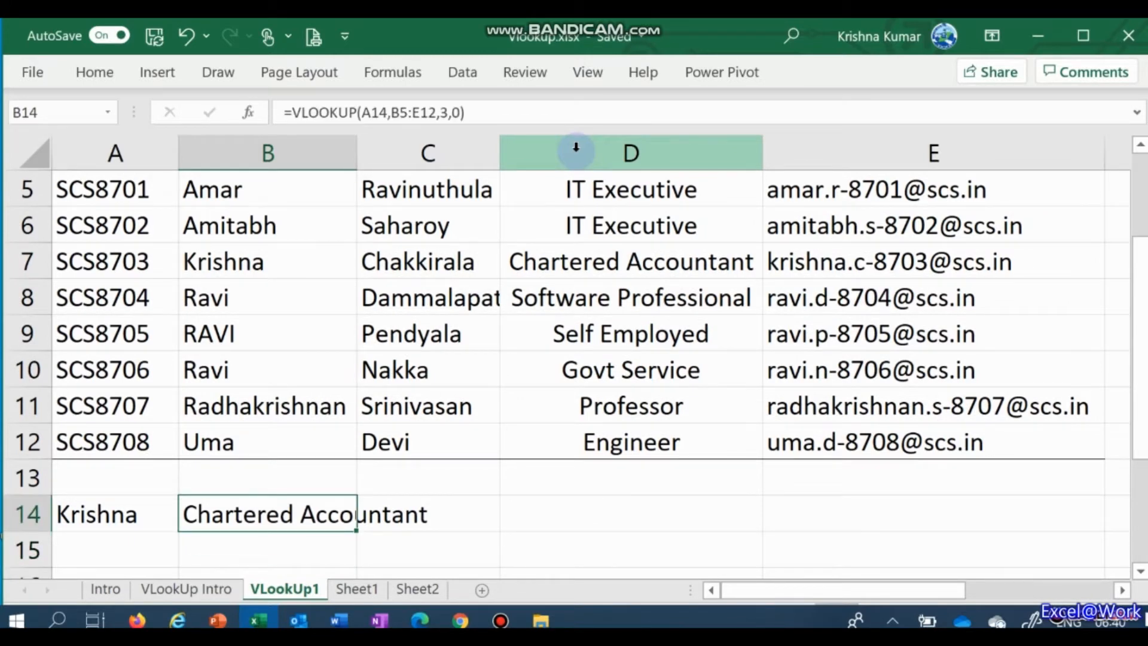
key("Left")
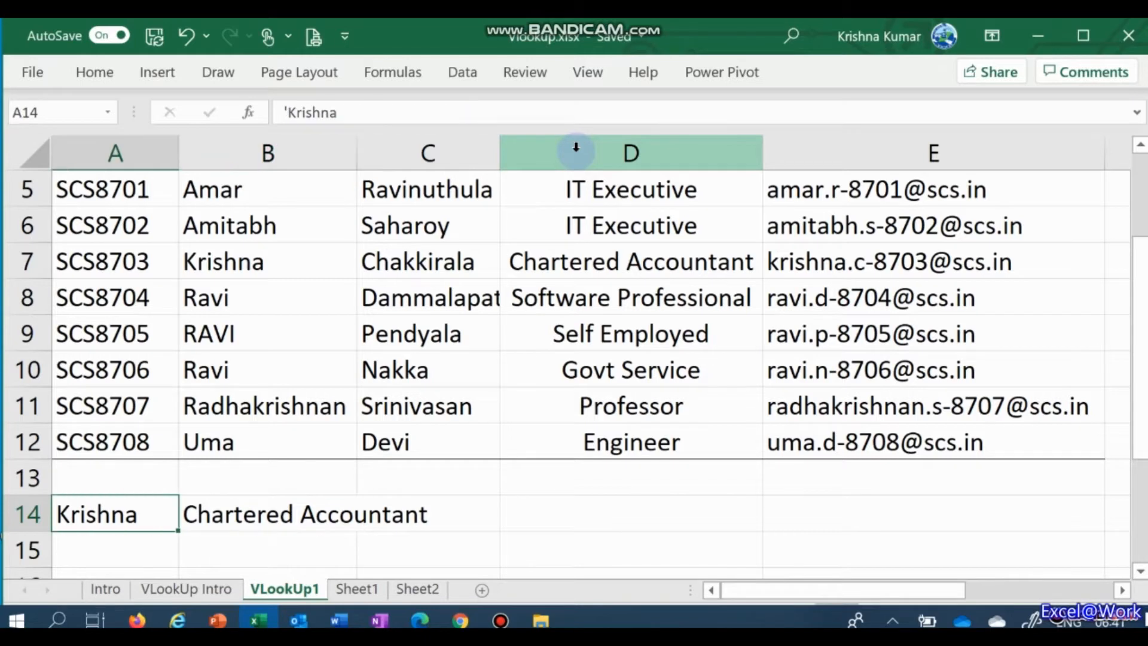
type("Uma")
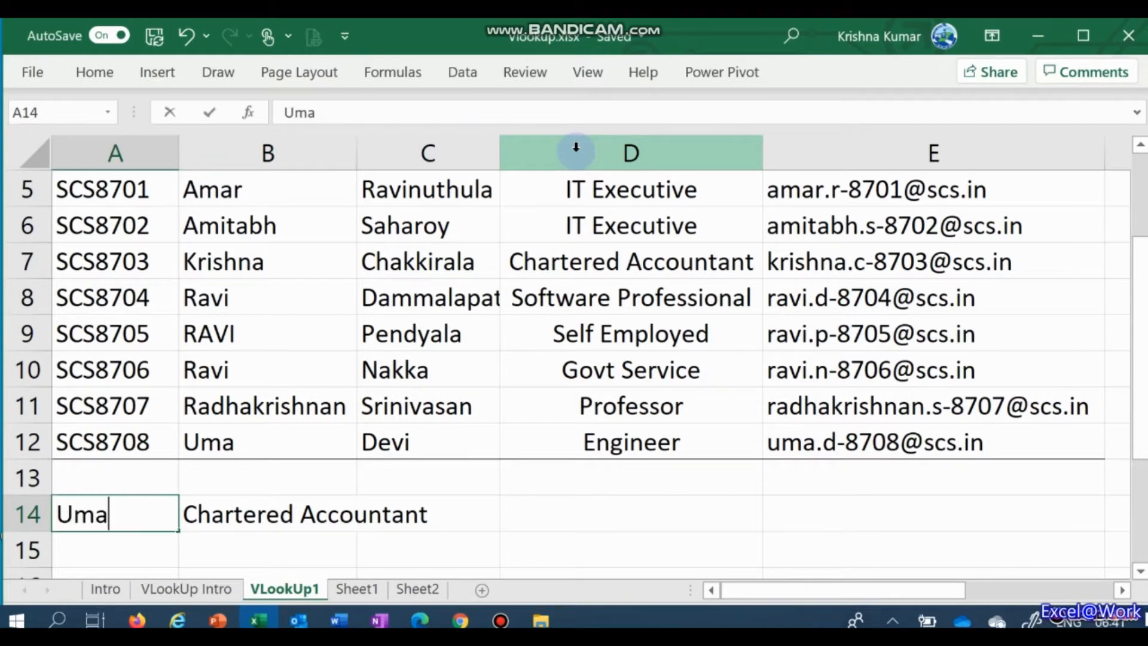
key("Tab")
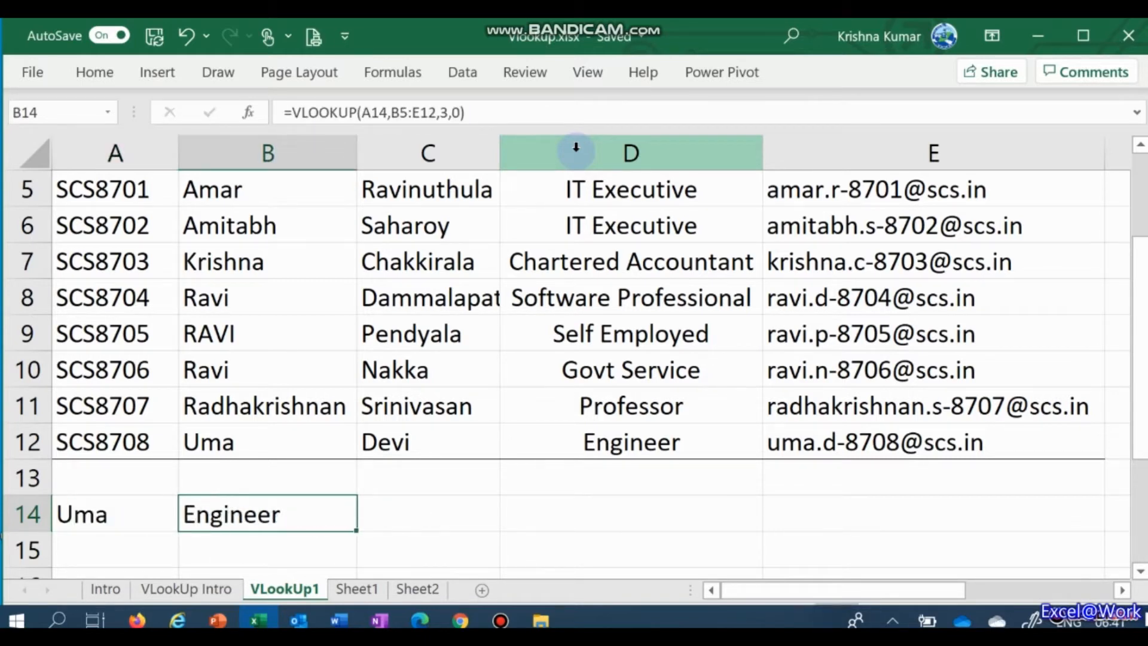
Replace the lookup value in A14 with the first name of the person in row 11.
key("Left")
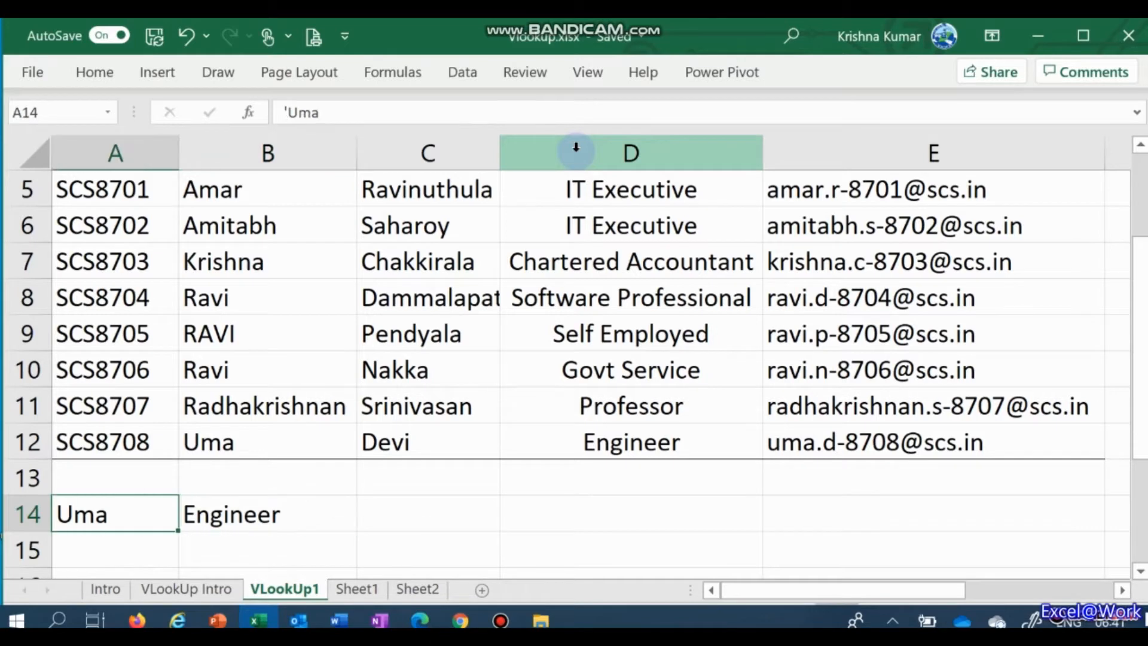
type("RAdha")
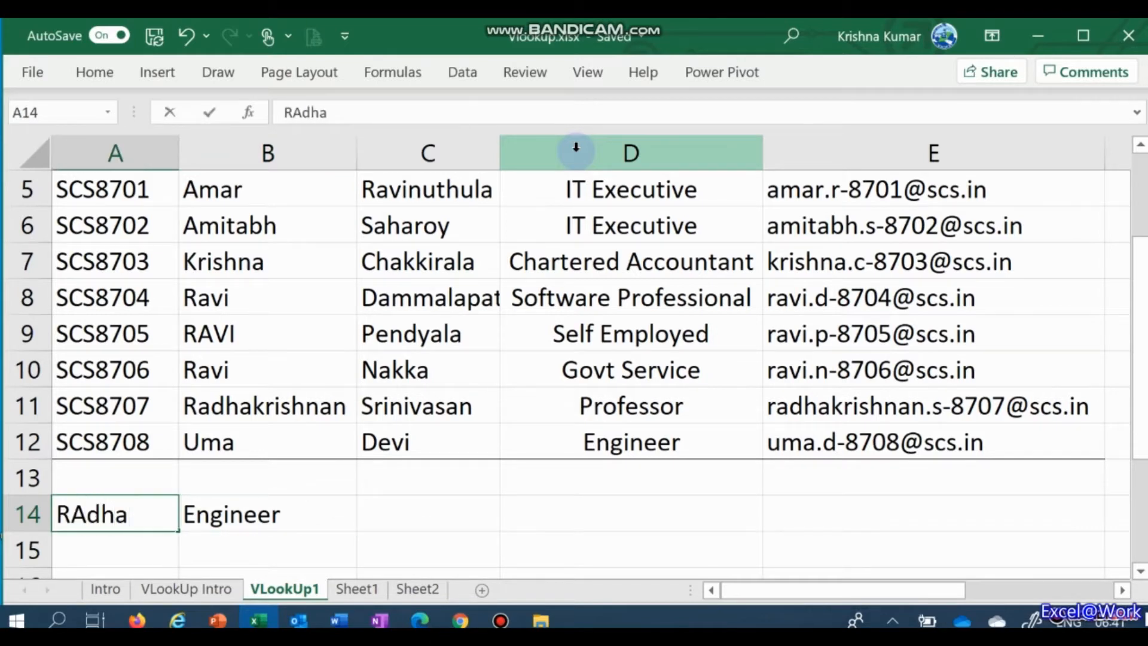
type("kris")
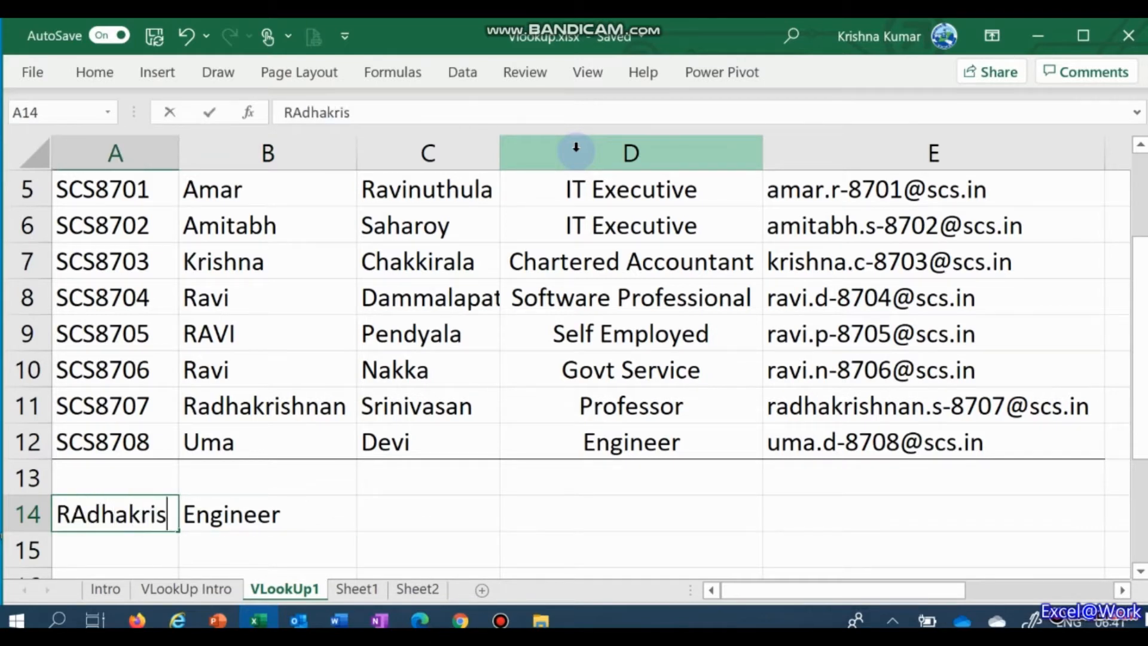
type("hnan")
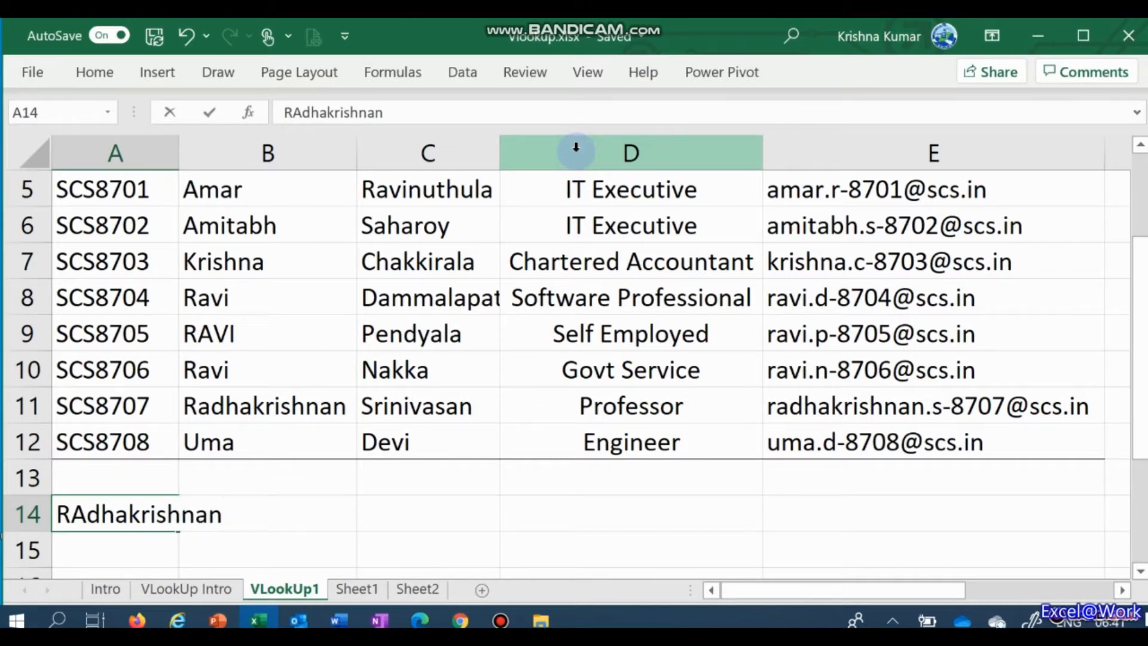
key("Return")
key("Up")
key("Right")
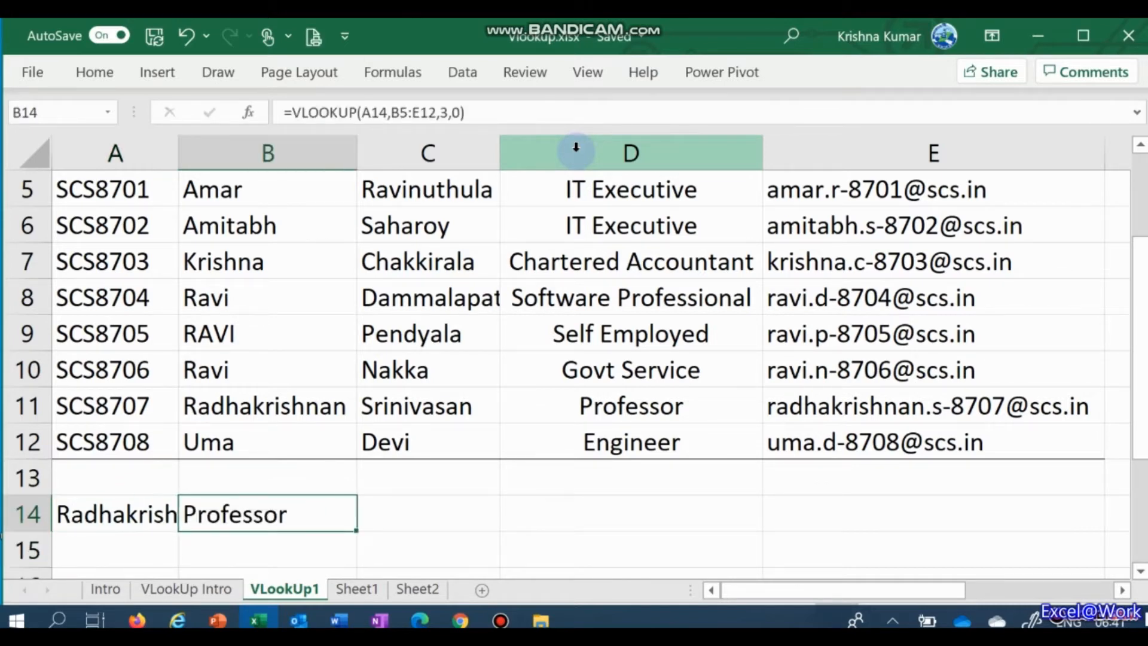
Enter the first name from row 6 in all lowercase as A14's lookup value, undoing and redoing the entry.
key("Left")
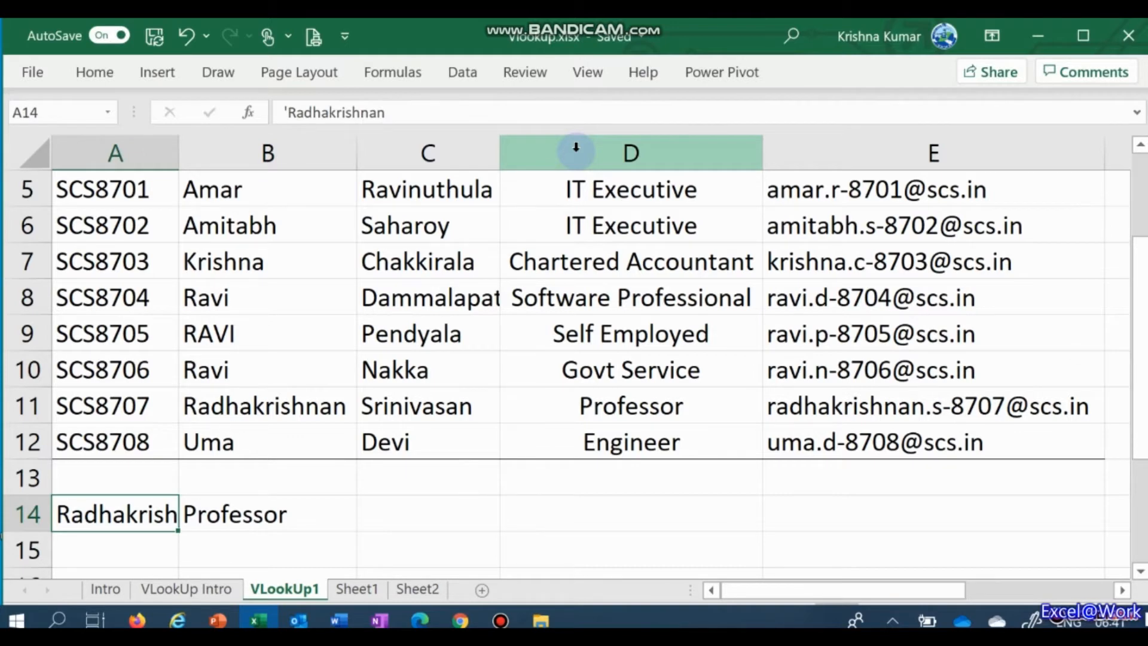
type("am")
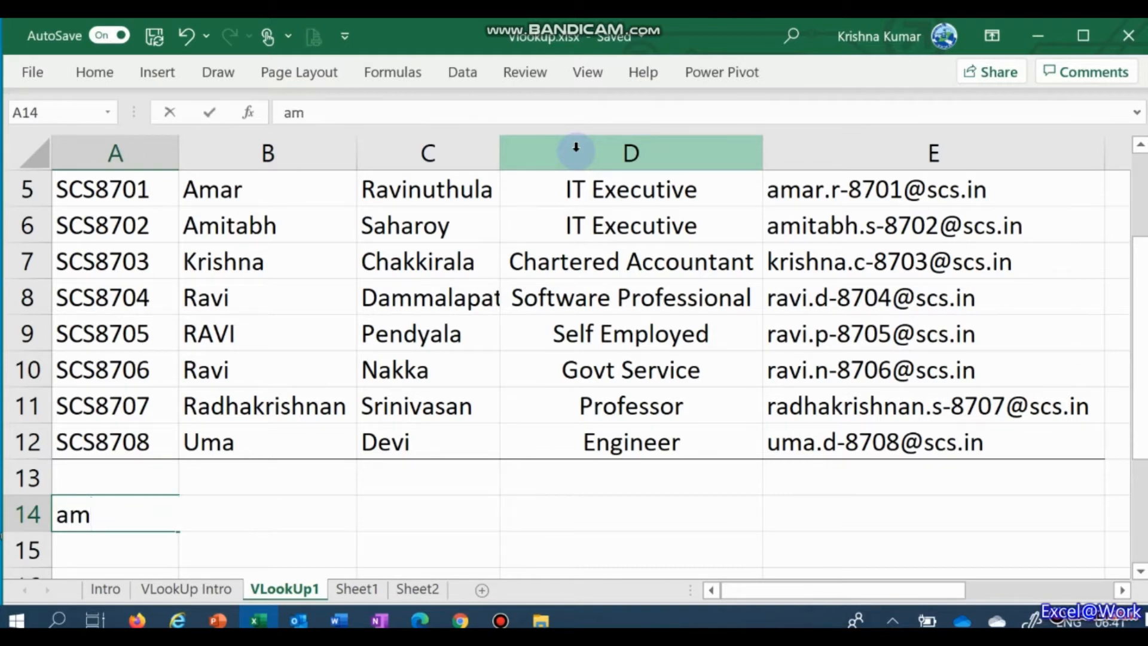
type("itabh")
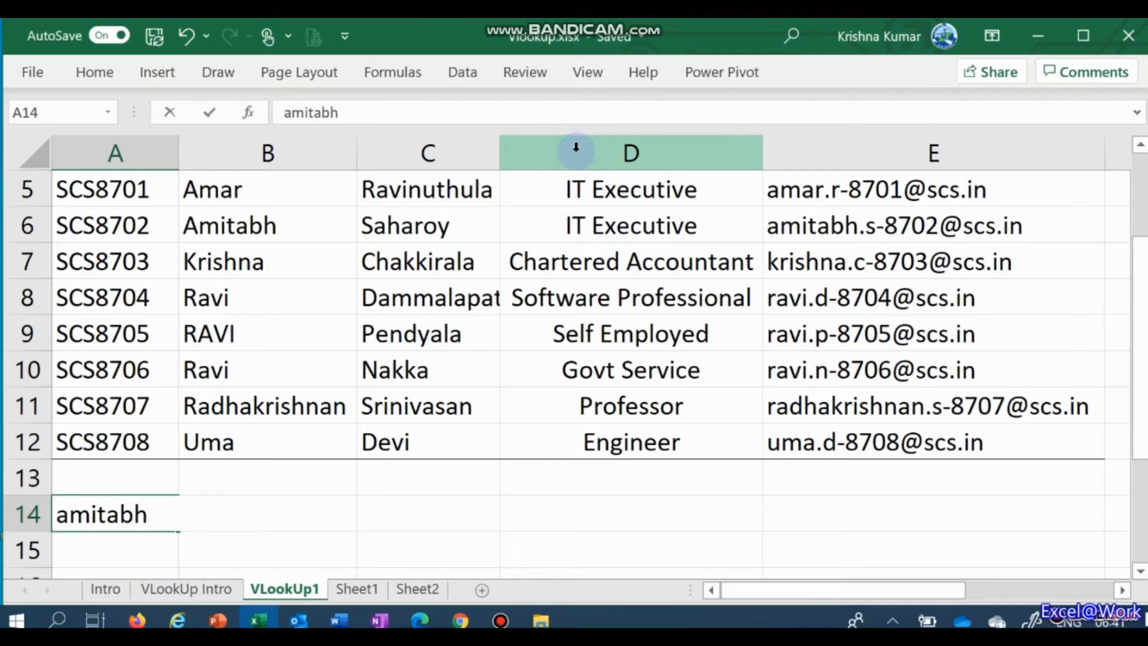
key("Return")
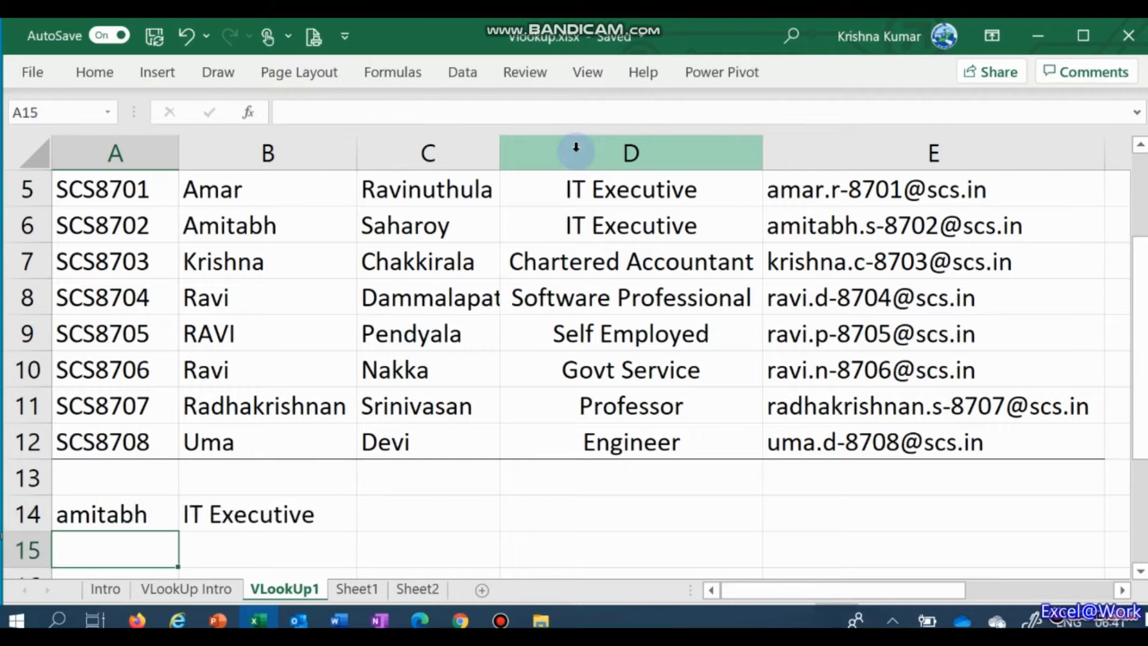
key("Up")
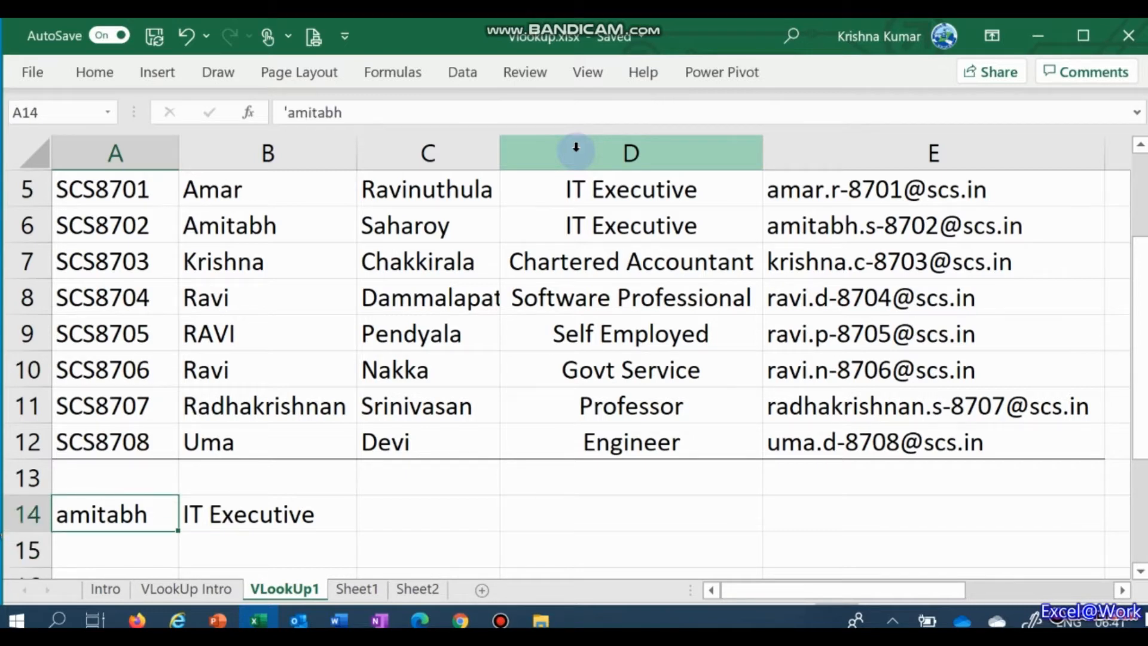
key("ctrl+z")
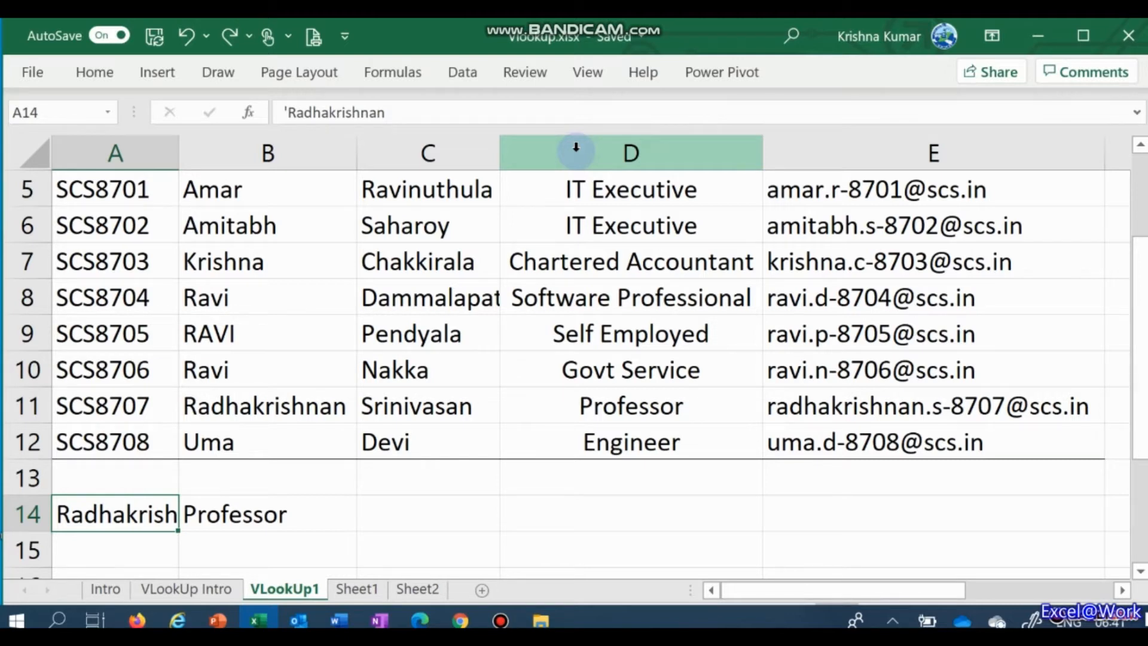
key("ctrl+y")
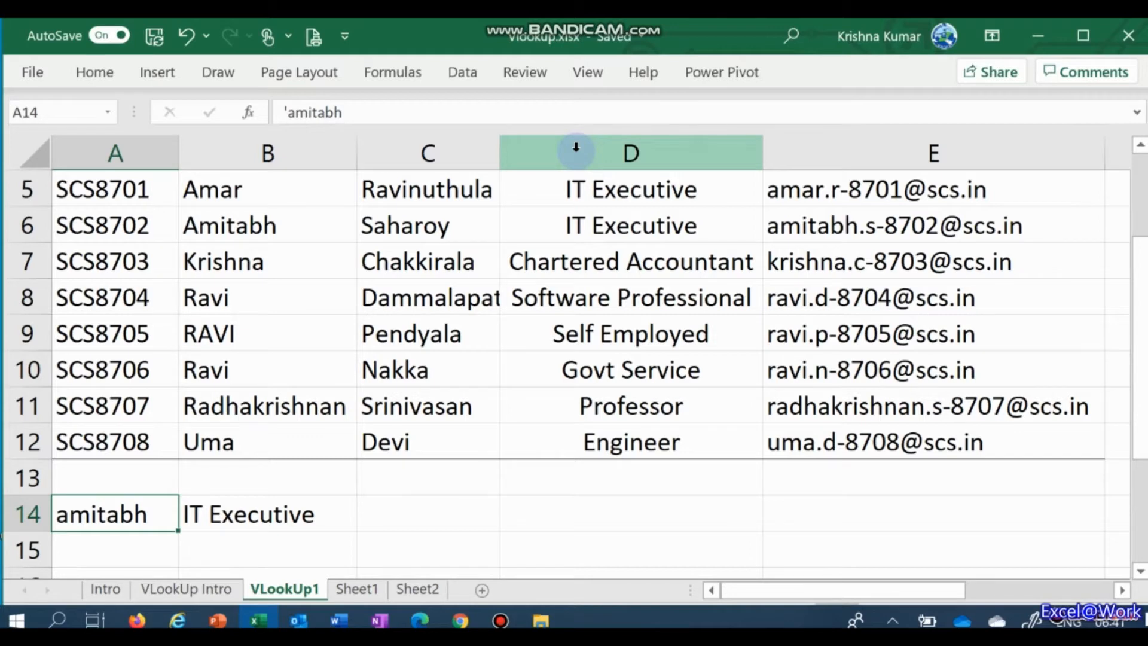
Add note number 2 in B16 with the text "Is not Case Sensitive" in C16.
key("Down")
key("Right")
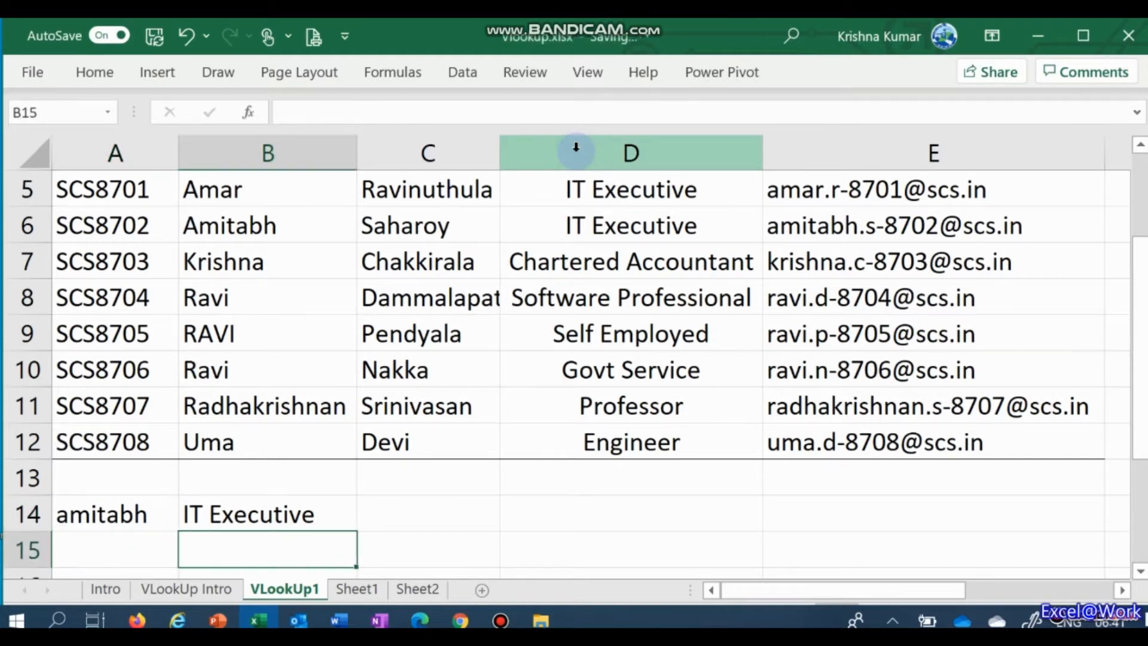
key("Down")
type("2")
key("Right")
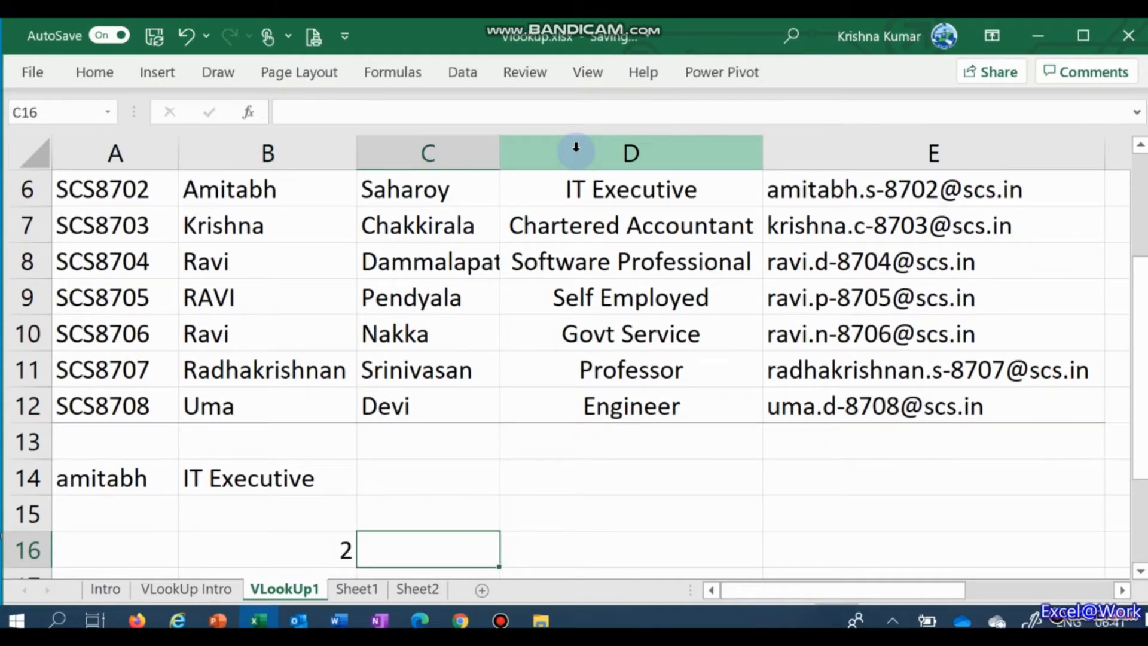
type("Is")
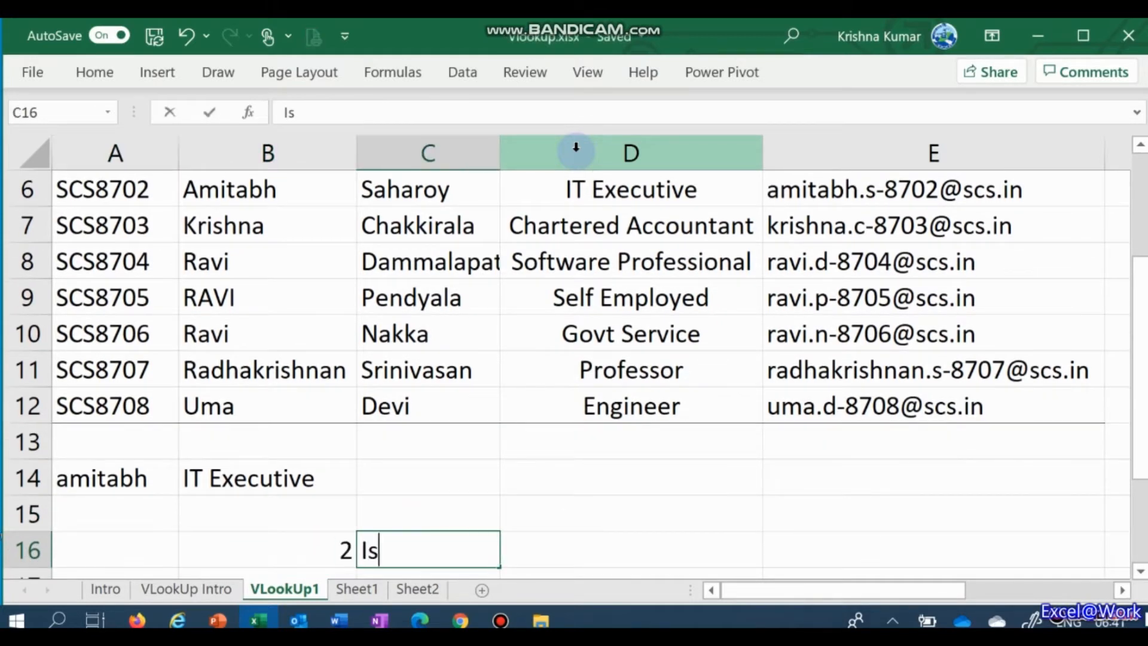
type(" not Cas")
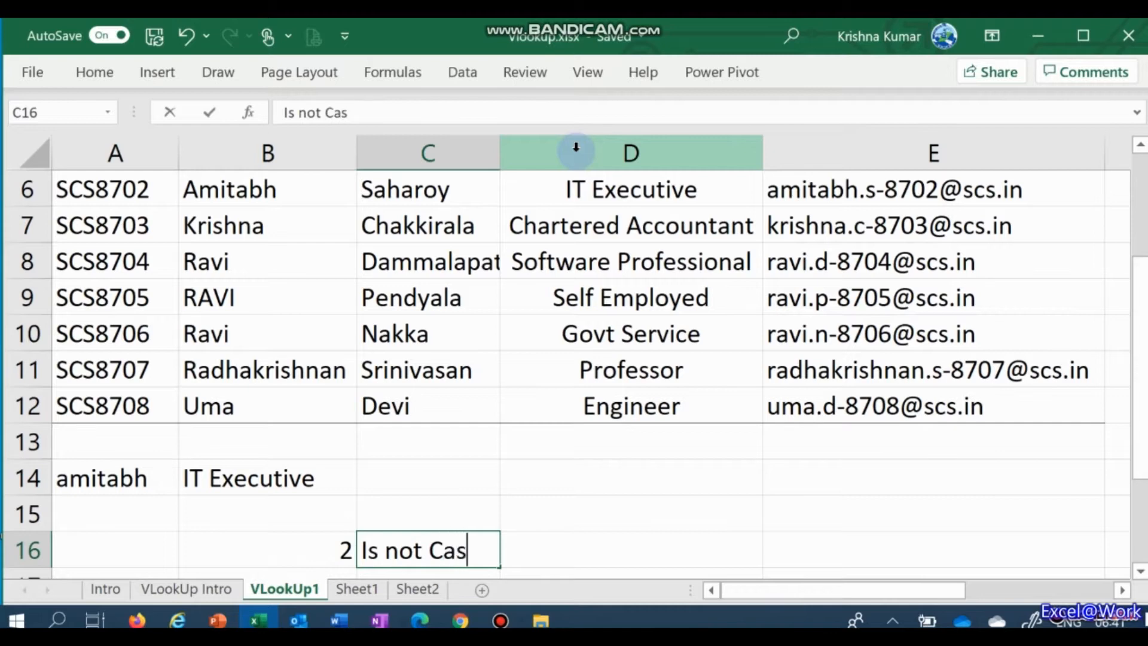
type("e Sensitiv")
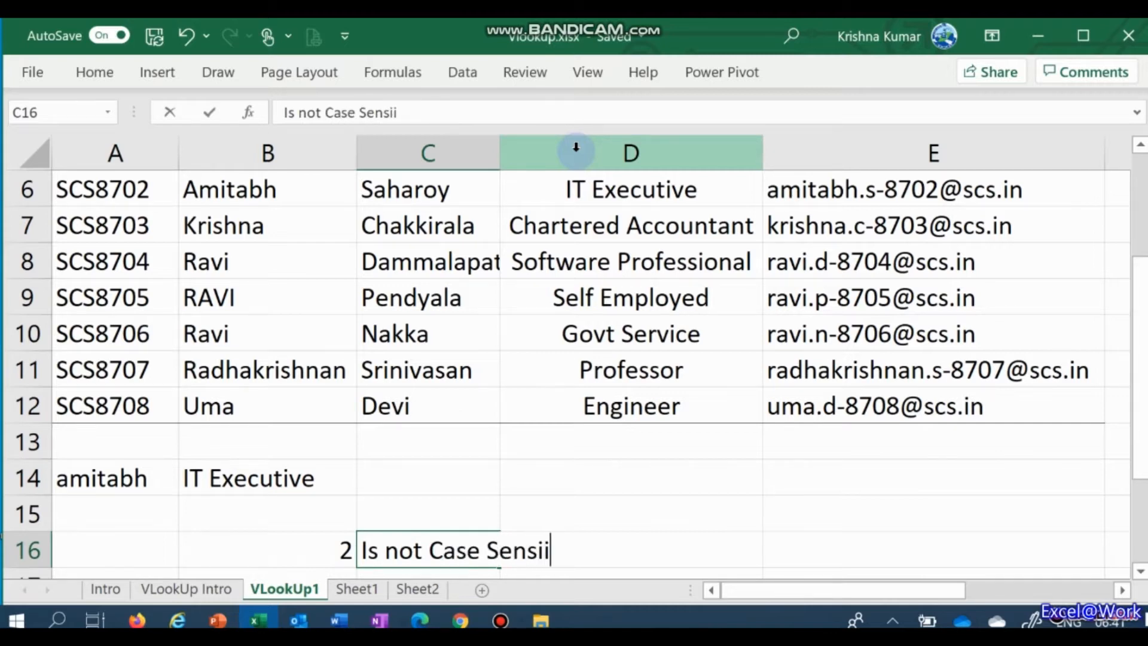
key("BackSpace")
key("BackSpace")
key("BackSpace")
key("BackSpace")
type("itive")
key("Return")
Replace the lookup value in A14 with the first name from row 12 in all lowercase.
key("Up")
key("Up")
key("Up")
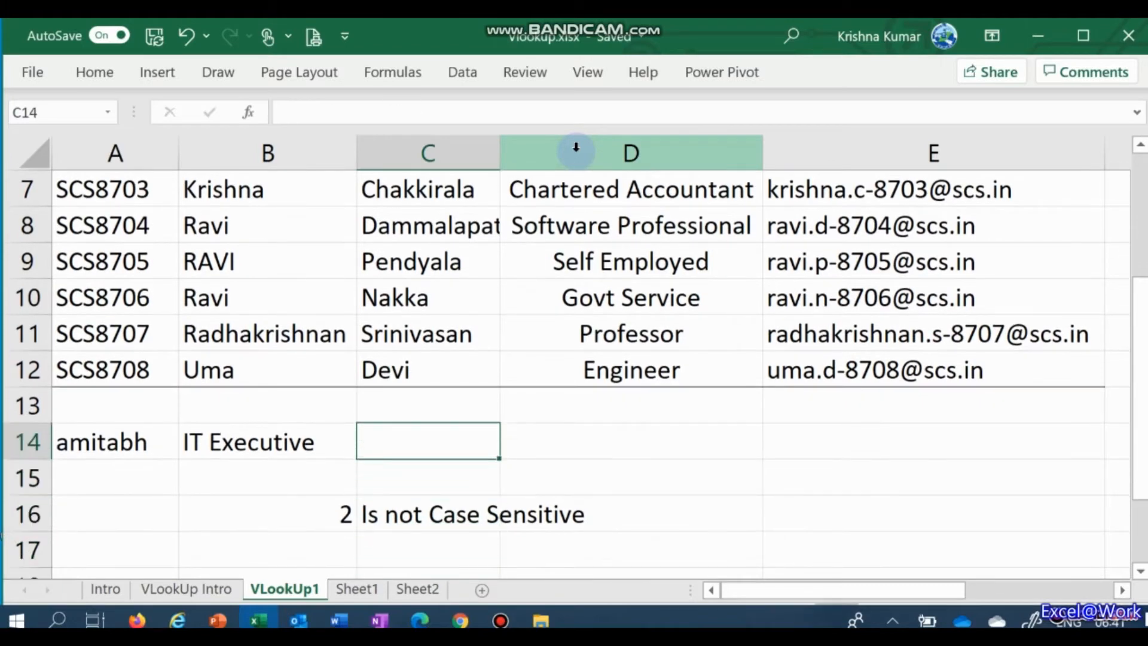
key("Left")
key("Left")
type("uma")
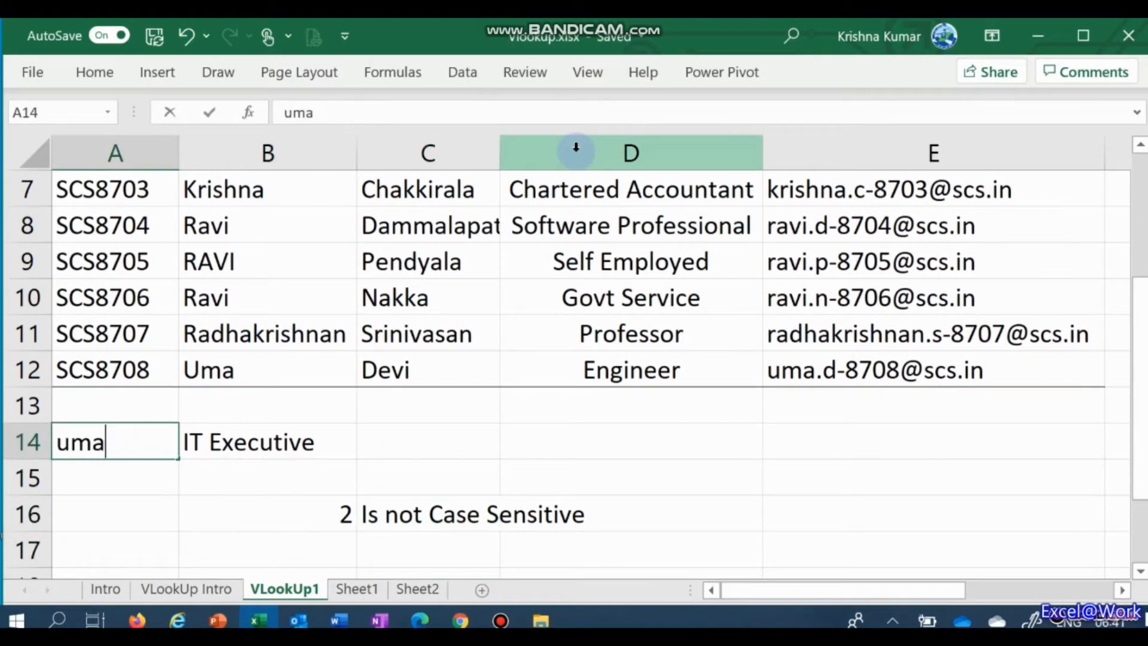
key("Return")
key("Up")
key("Right")
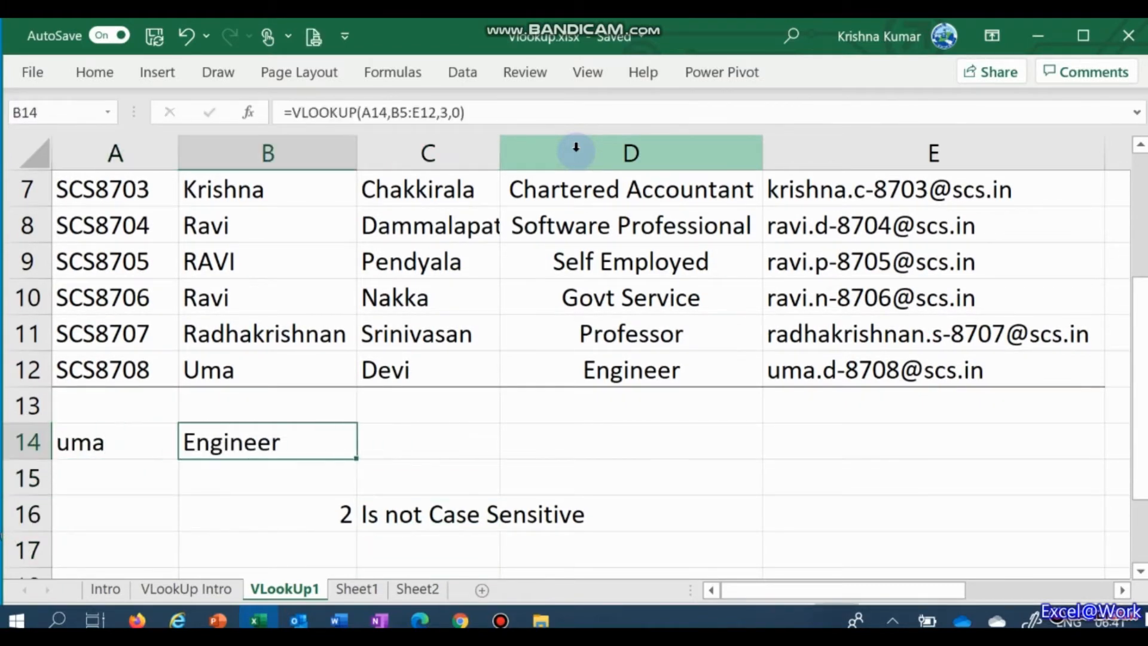
Re-enter the row 12 first name in A14 with only its initial letter capitalized.
key("Left")
type("Uma")
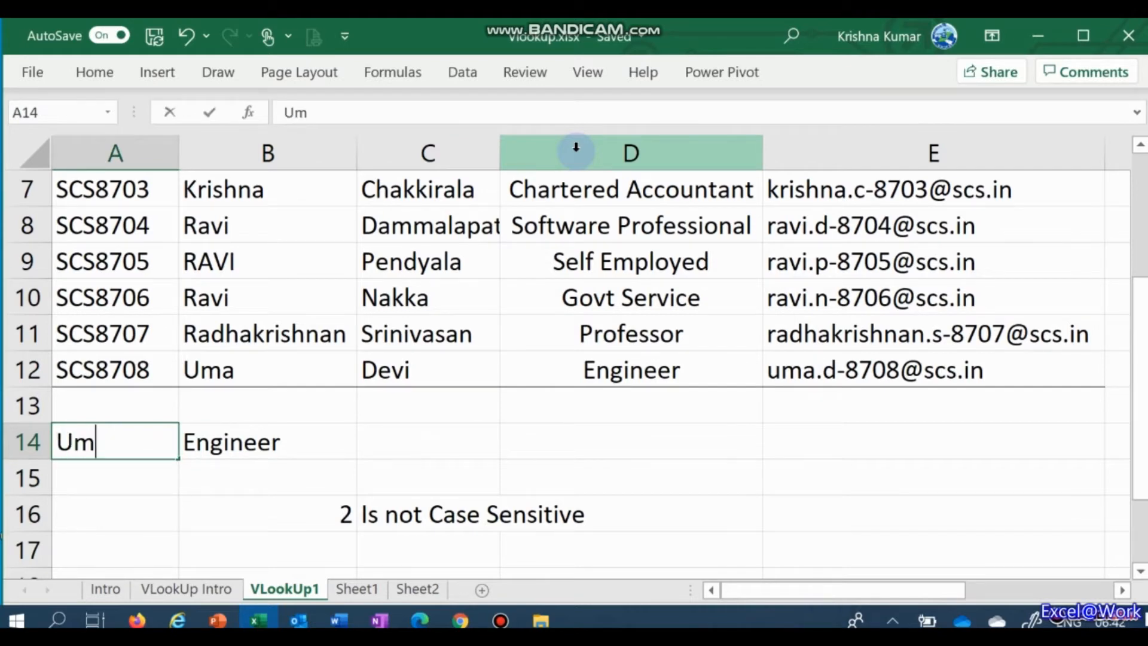
key("Return")
key("Up")
key("Right")
Re-enter the row 12 first name in A14 in all capitals.
key("Left")
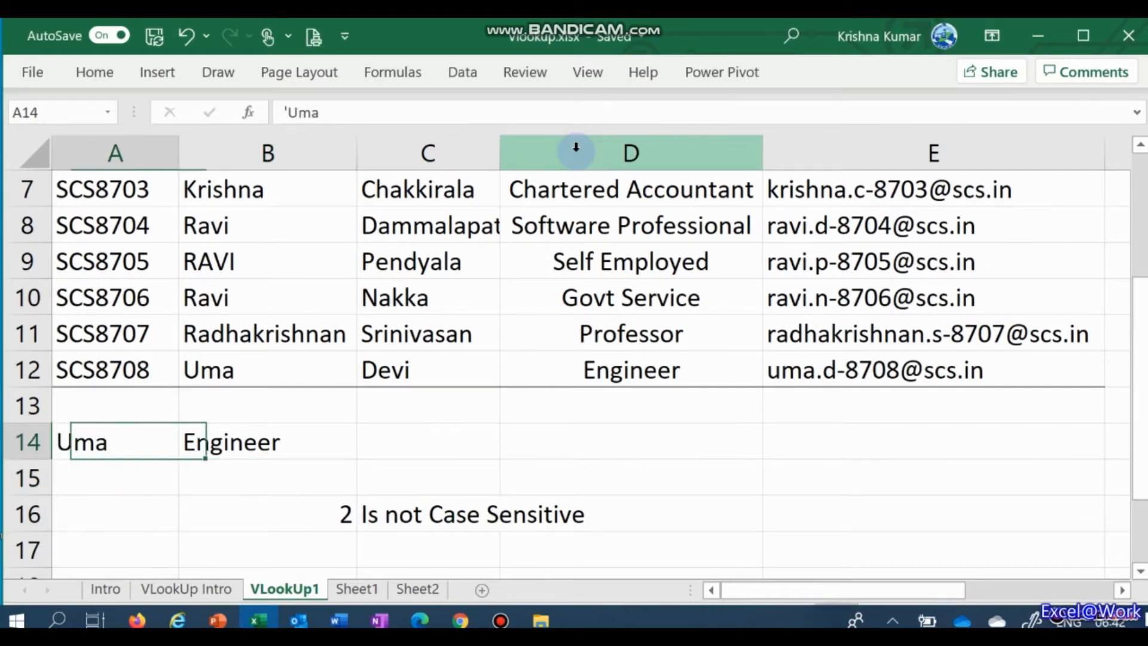
type("UMA")
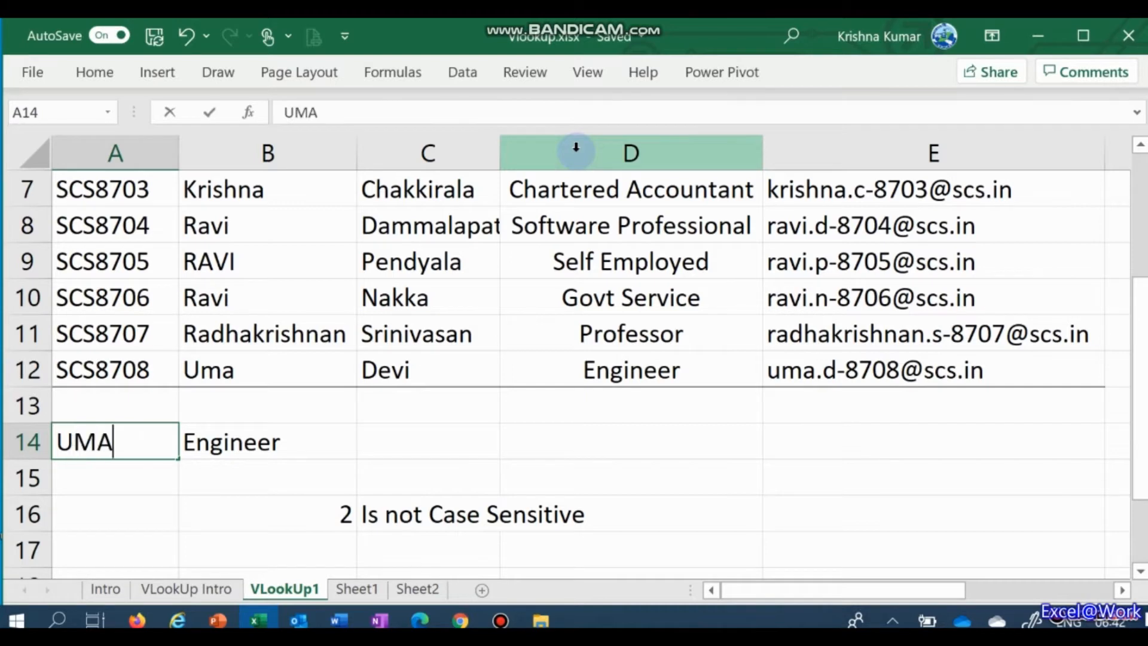
key("Return")
key("Up")
key("Right")
key("Down")
key("Down")
key("Down")
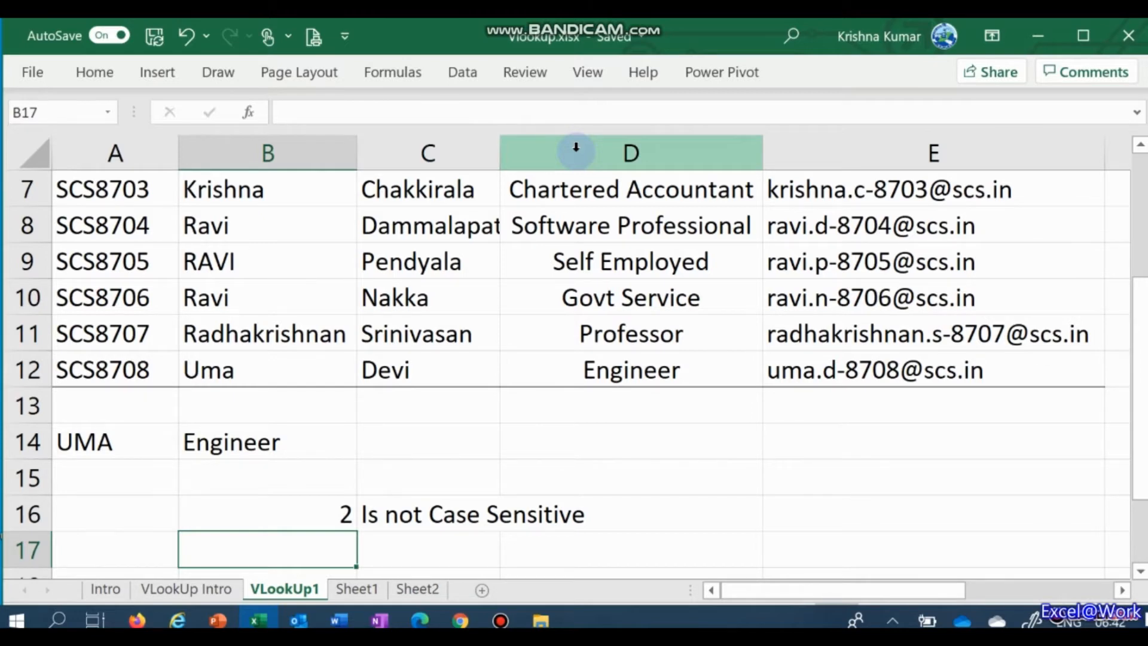
key("Up")
key("Up")
key("Up")
Replace the lookup value in A14 with the duplicated first name from rows 8 to 10, in all capitals.
key("Left")
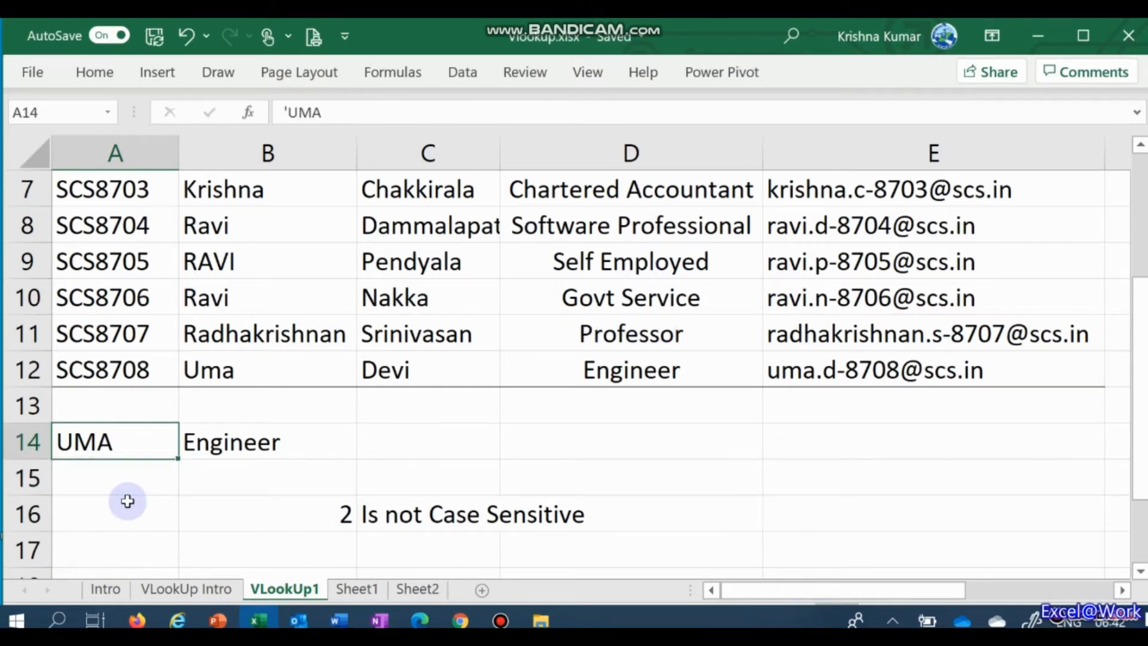
type("Ra")
key("BackSpace")
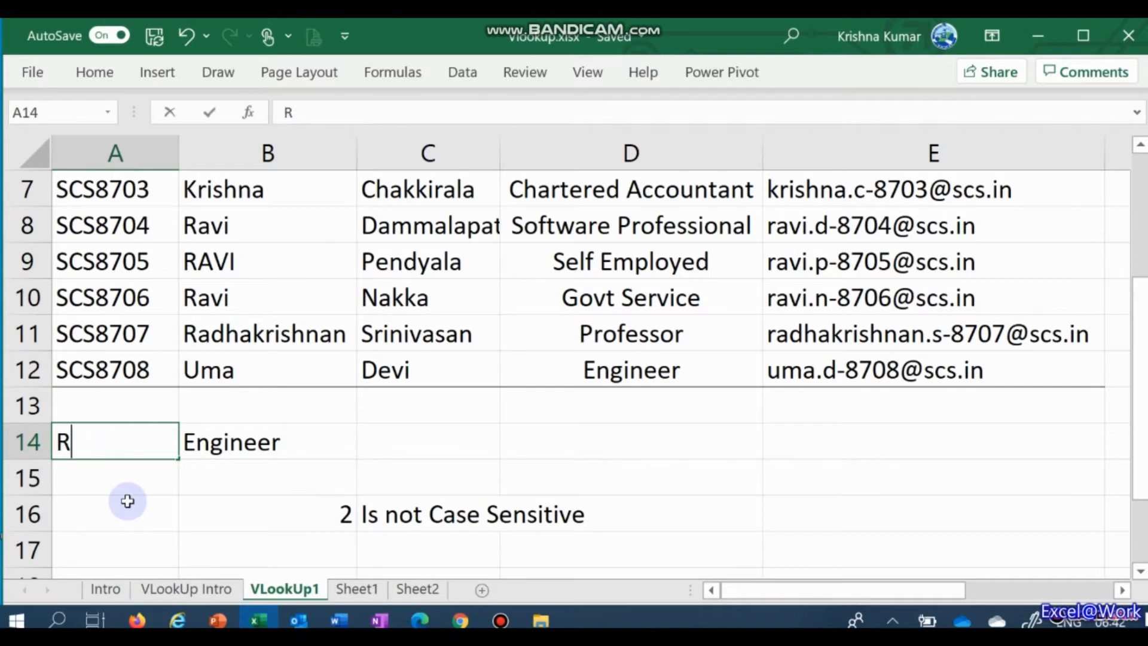
type("AVI")
key("Tab")
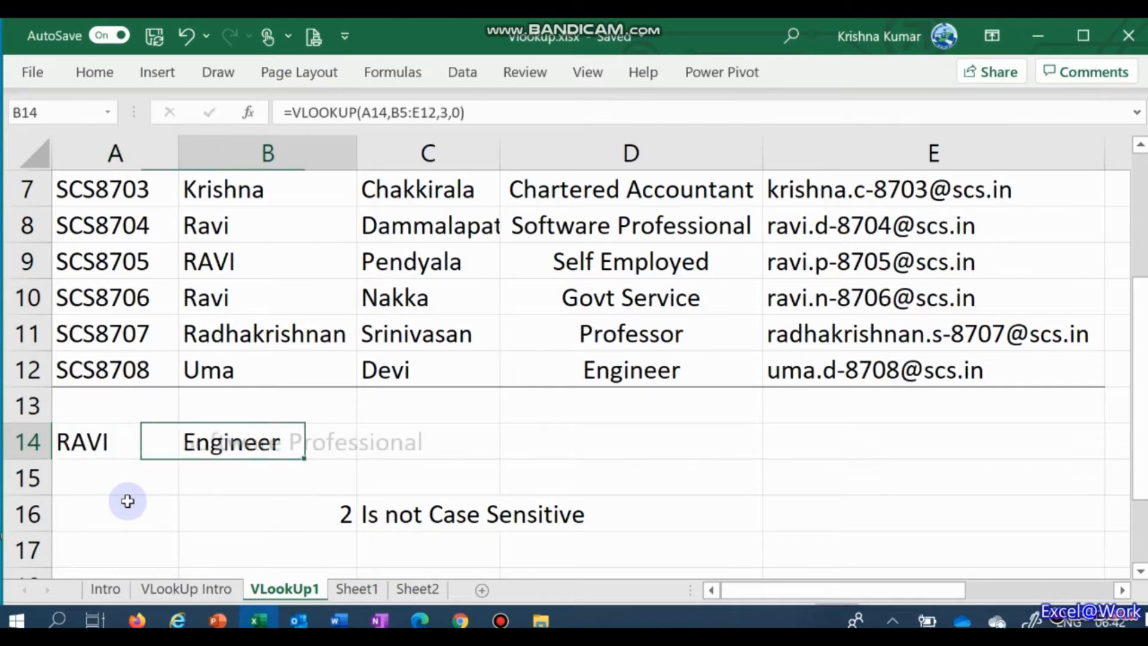
key("Left")
key("Right")
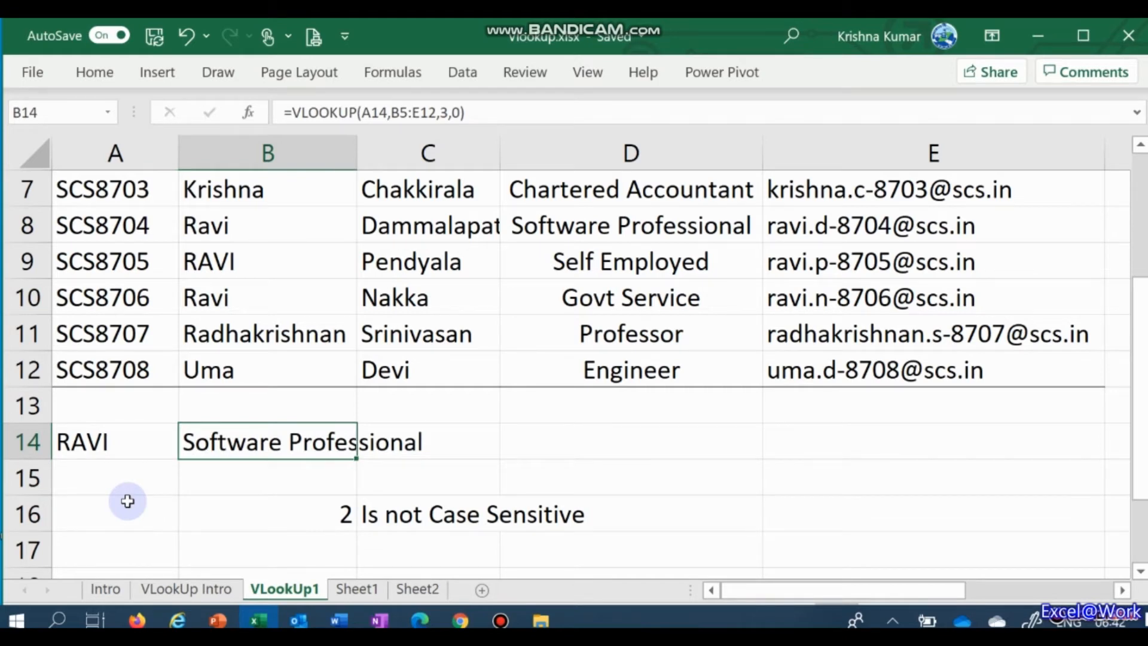
Trace the B14 lookup result back to the first matching name in row 8 and its profession in D8.
key("Up")
key("Up")
key("Up")
key("Up")
key("Up")
key("Up")
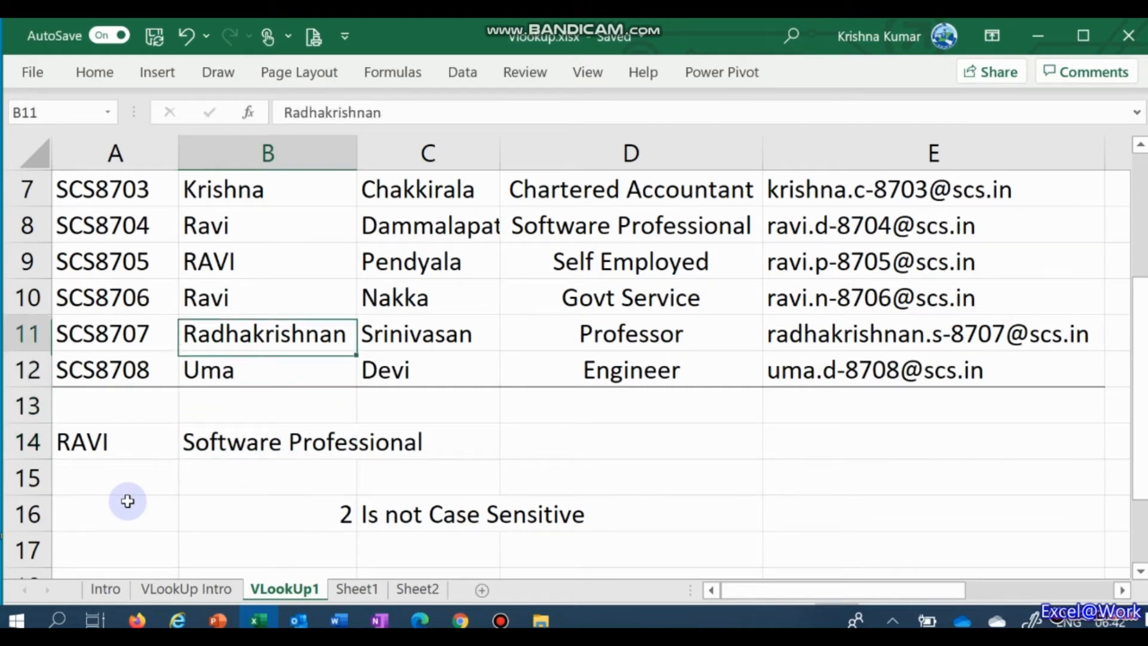
key("Right")
key("Right")
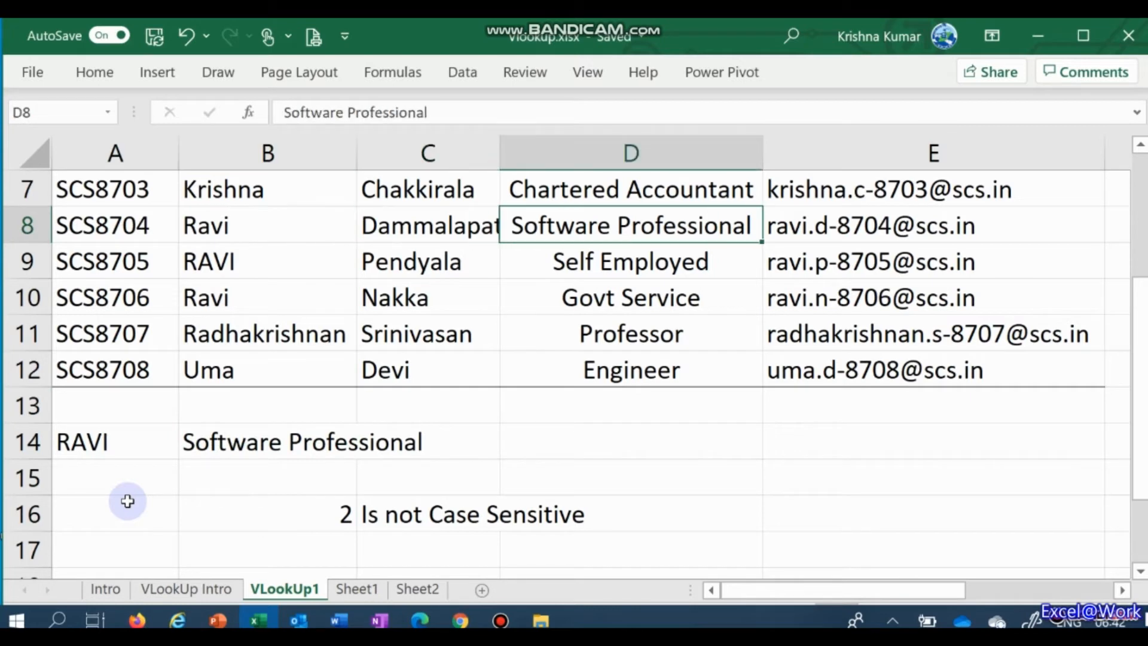
key("Left")
key("Left")
key("Down")
key("Down")
key("Down")
key("Down")
key("Down")
key("Down")
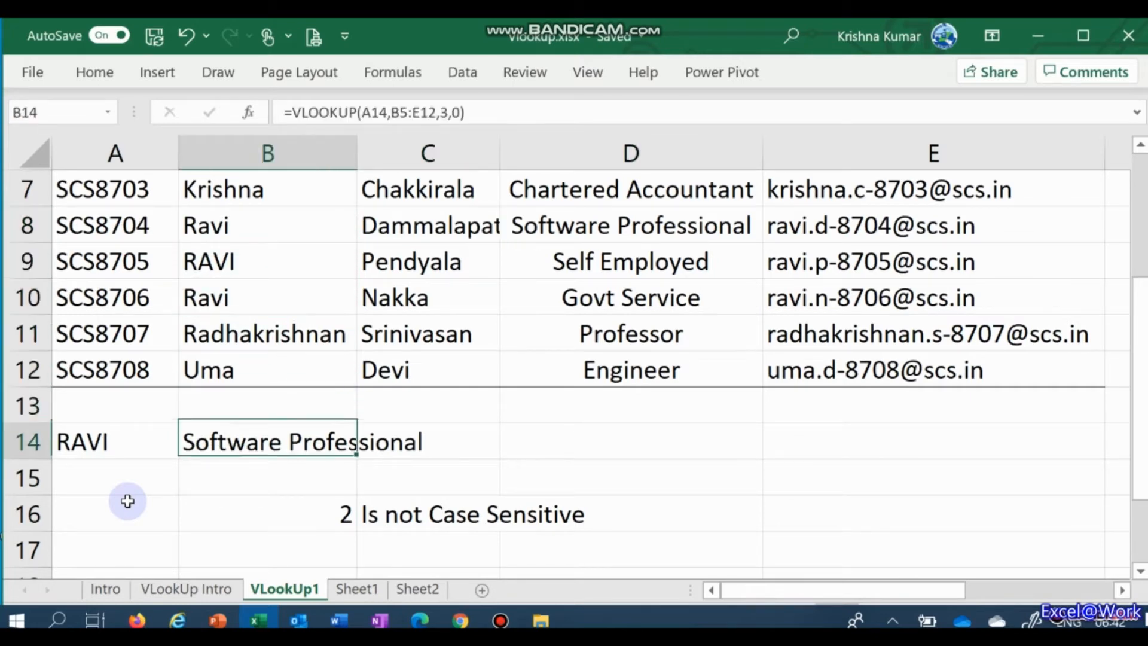
Add note number 3 in row 17, with B17 as 3 and C17 as "Looks up the first available match".
key("Down")
key("Down")
key("Down")
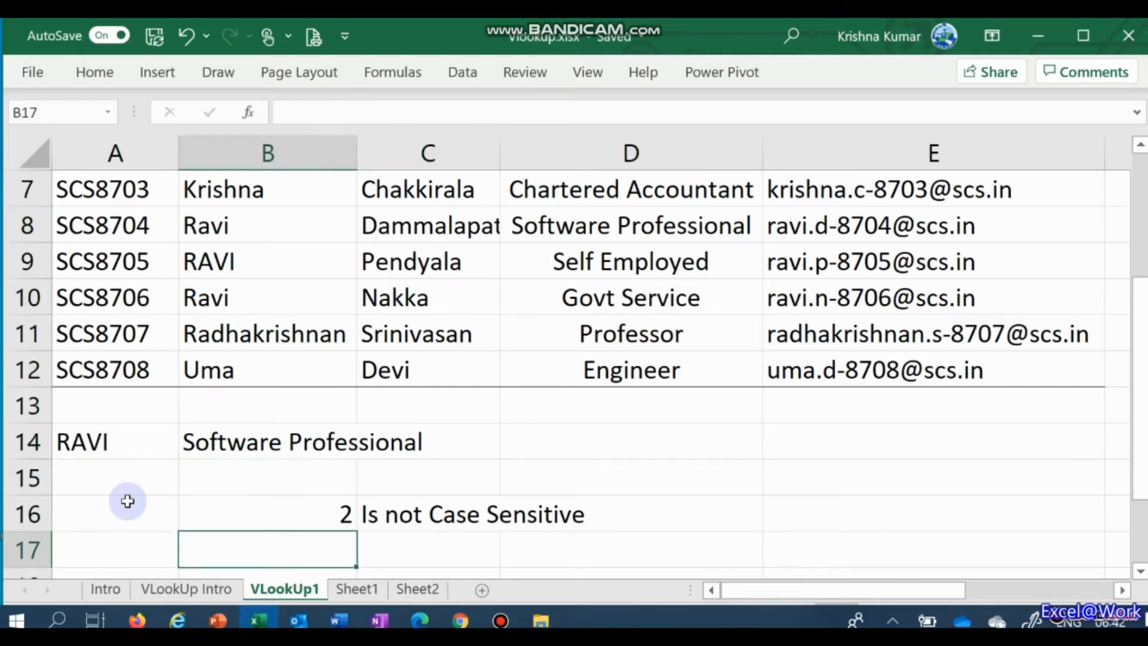
type("3")
key("Tab")
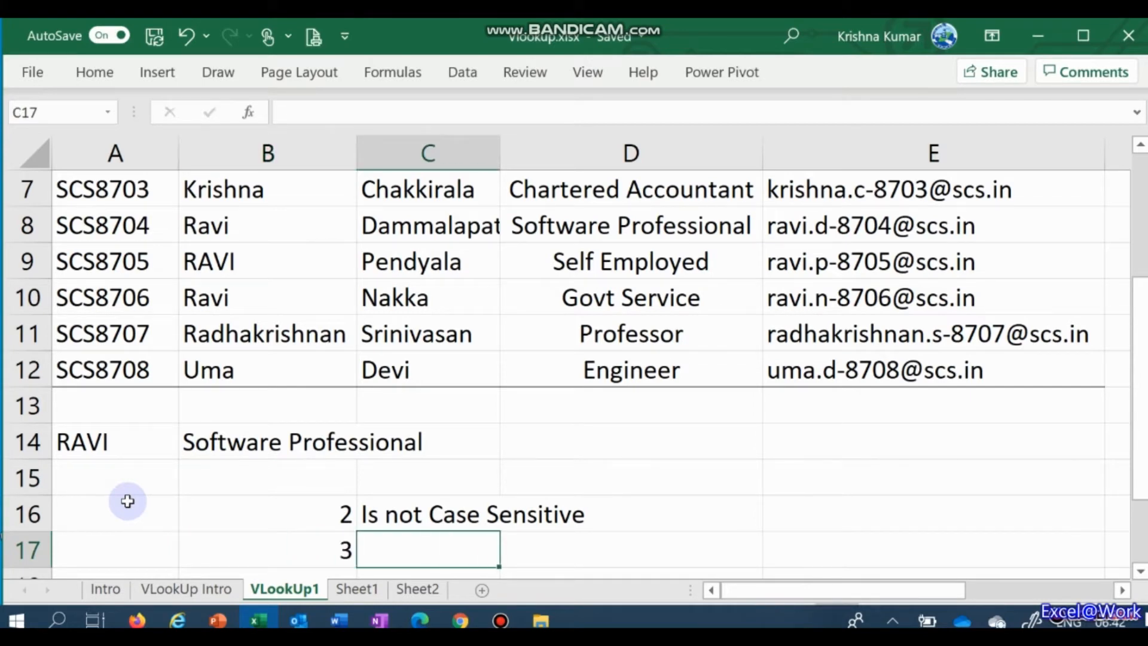
type("Looks ")
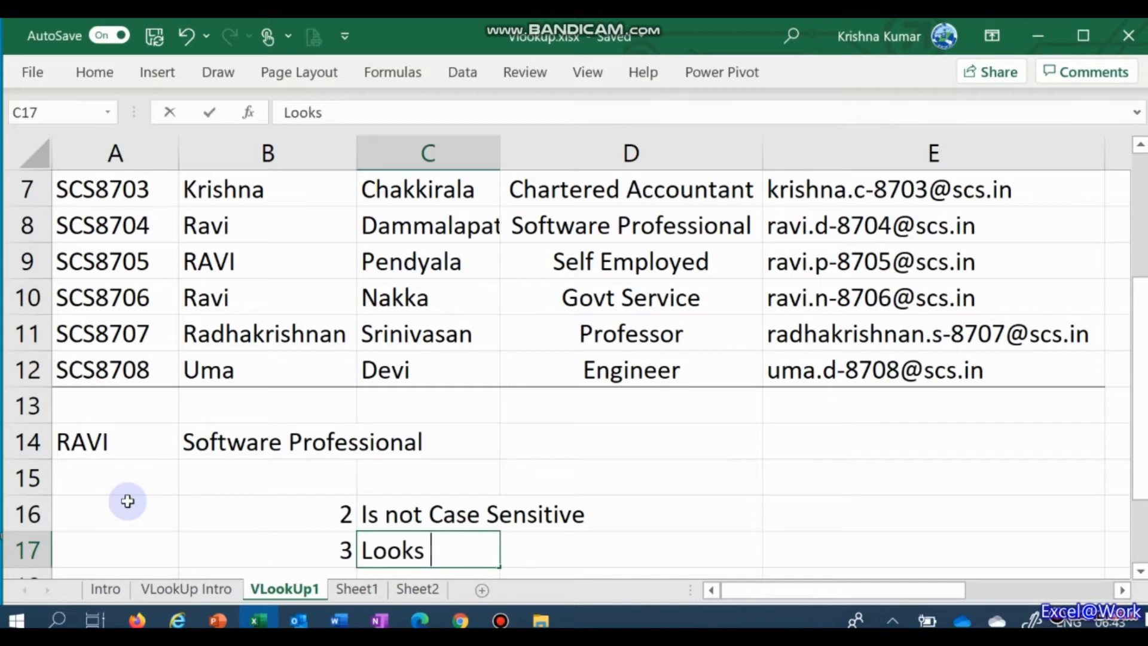
type("up t")
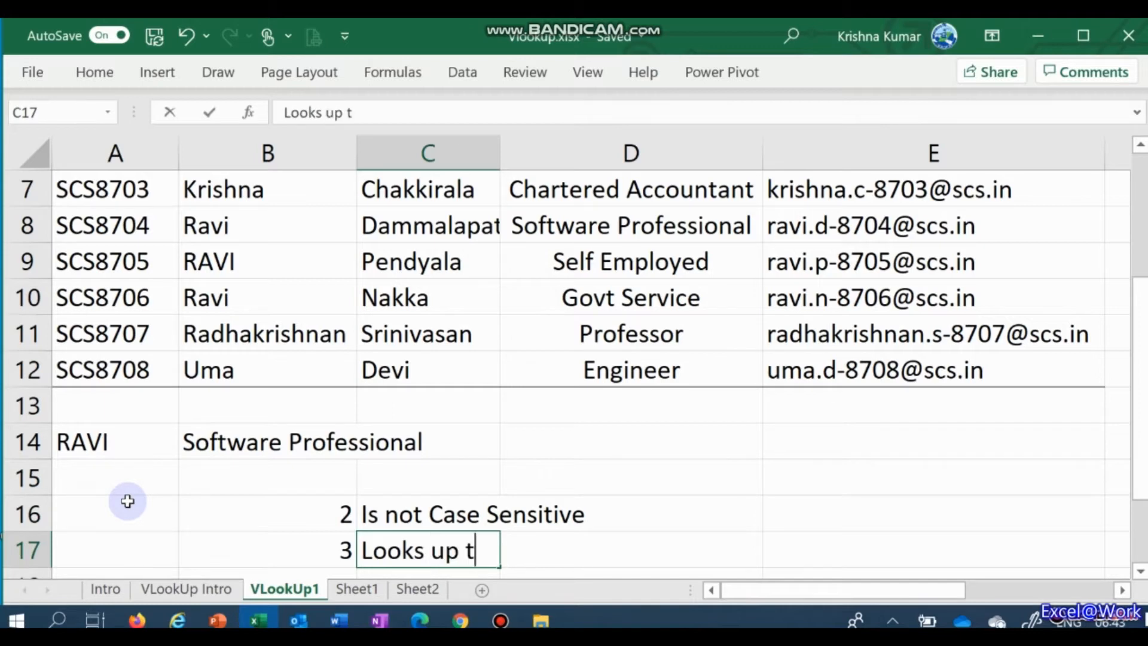
type("he first availal")
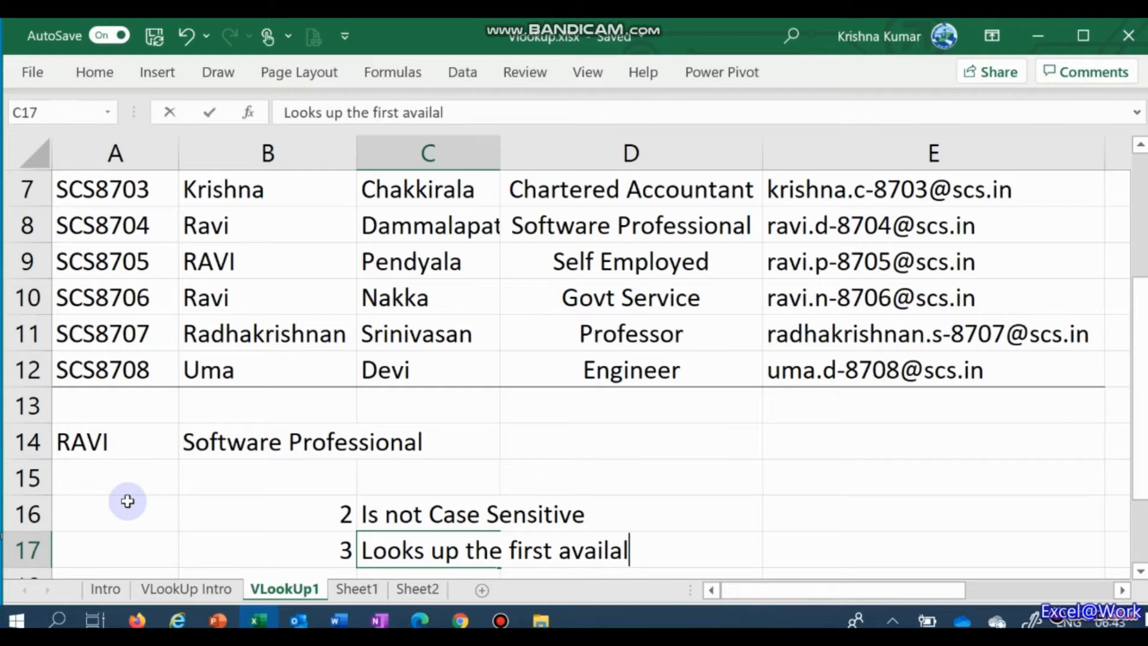
key("BackSpace")
type("ble match")
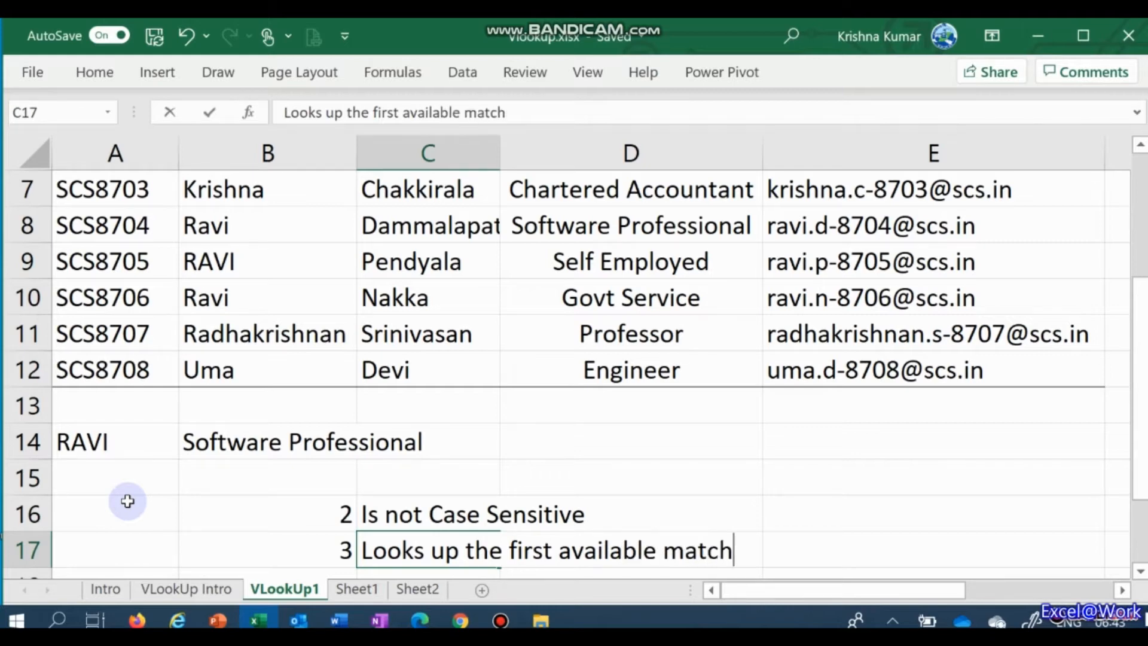
key("Return")
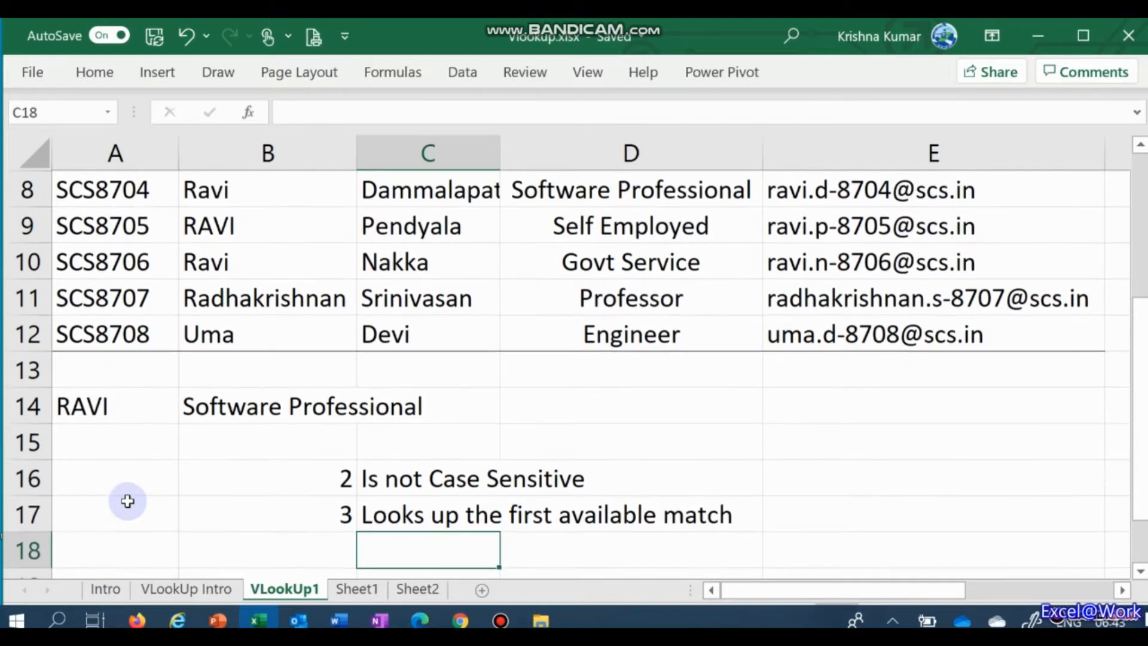
Review the notes in rows 16 and 17 against the lookup value in A14 and its result in B14.
key("Up")
key("Up")
key("Down")
key("Left")
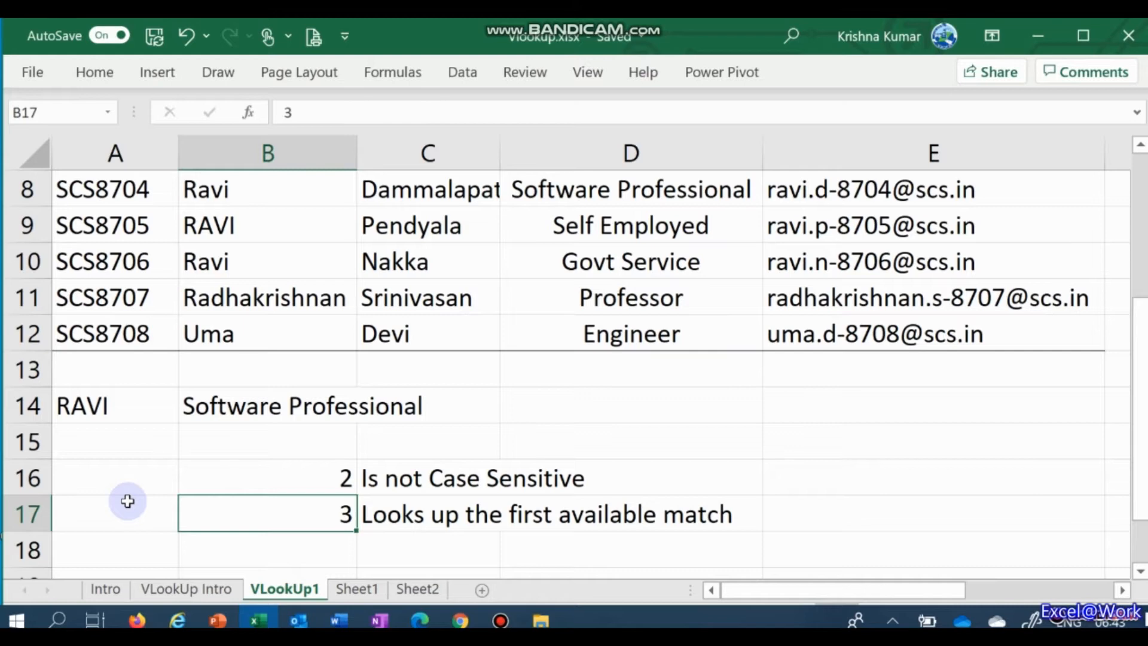
key("Up")
key("Up")
key("Up")
key("Up")
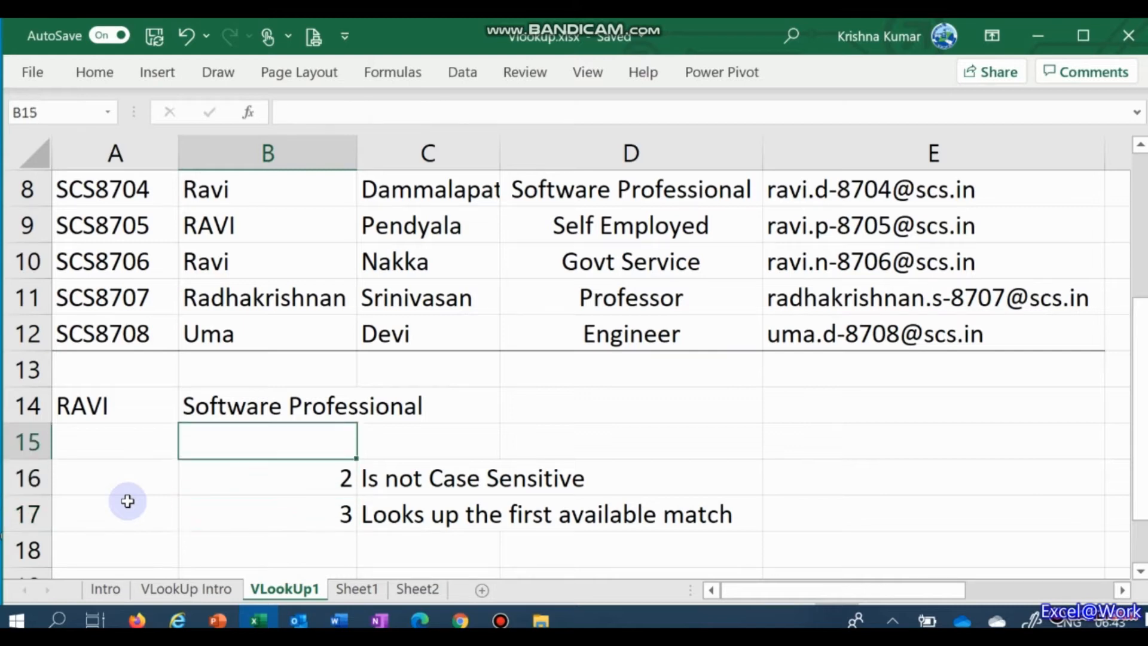
key("Down")
key("Left")
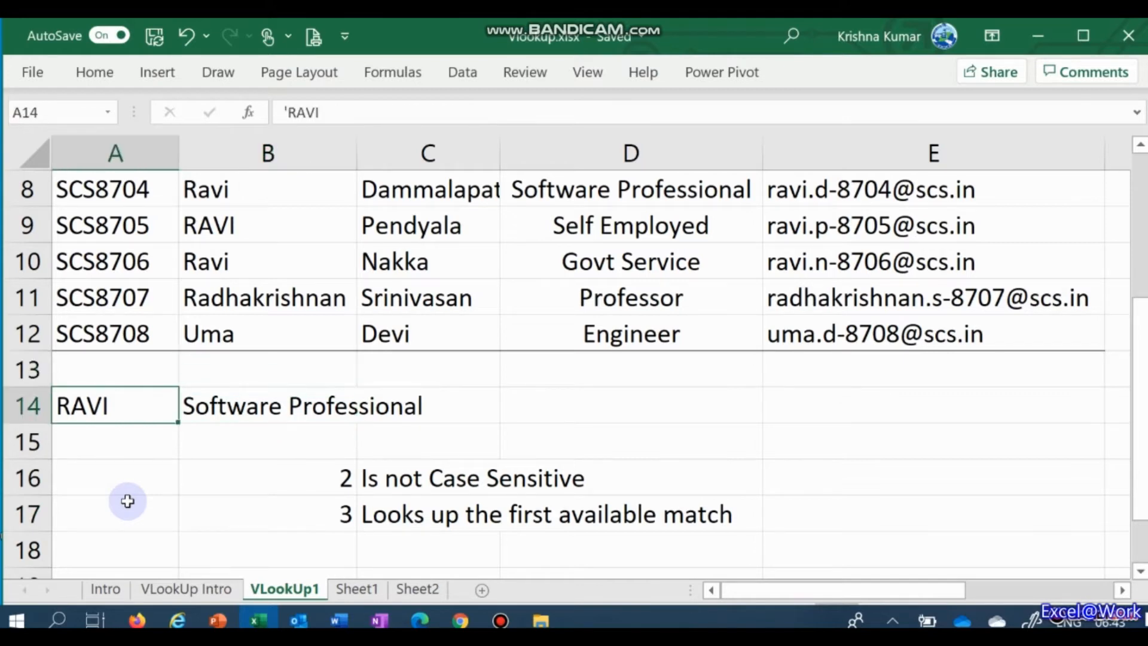
key("Right")
key("Left")
key("Right")
key("Left")
key("Right")
Examine the First Name and ID No columns of the table to compare repeated names with unique IDs.
key("Up")
key("Up")
key("Up")
key("Up")
key("Up")
key("Up")
key("Up")
key("Up")
key("Up")
key("Up")
key("Up")
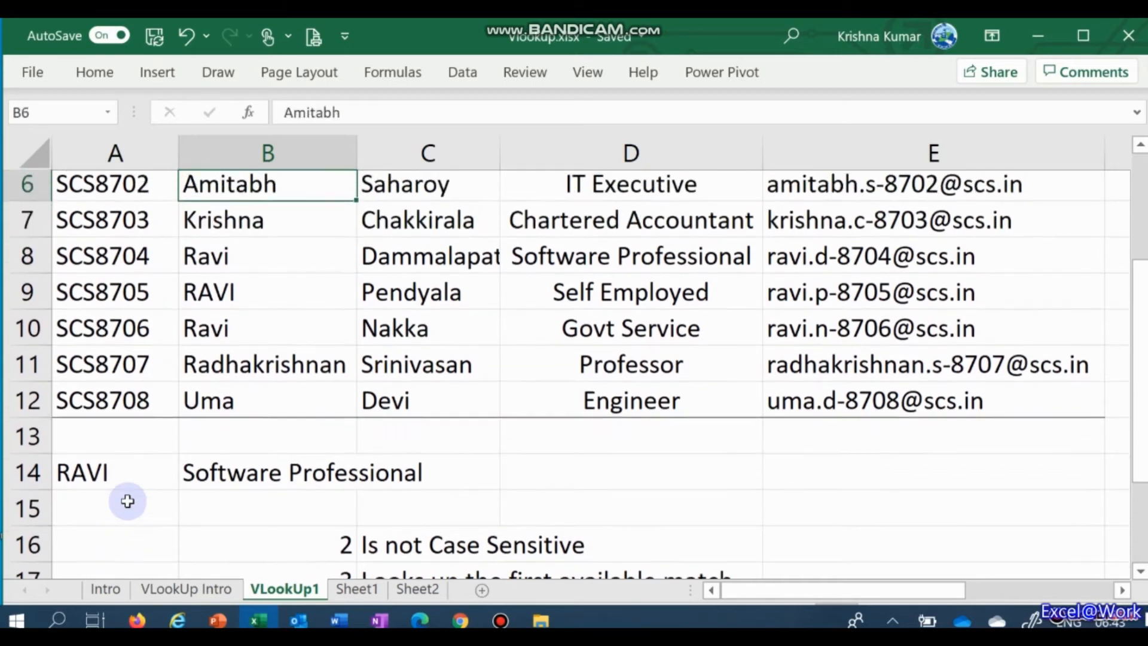
key("Down")
key("Down")
key("Left")
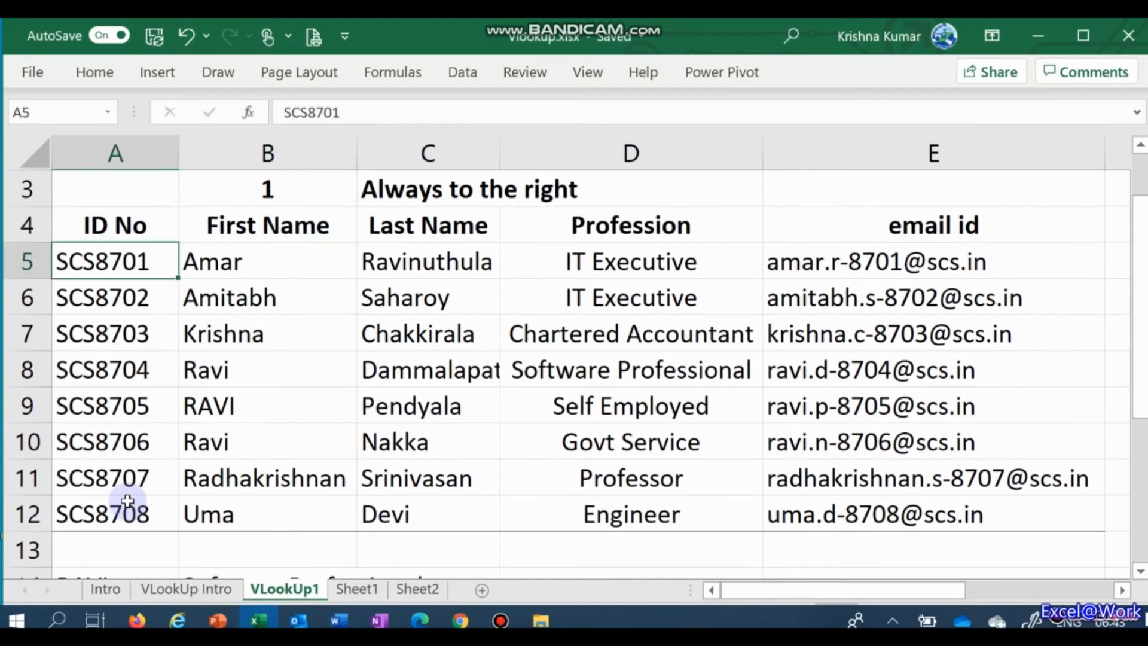
key("Down")
key("Down")
key("Down")
key("Up")
key("Up")
key("Up")
key("Up")
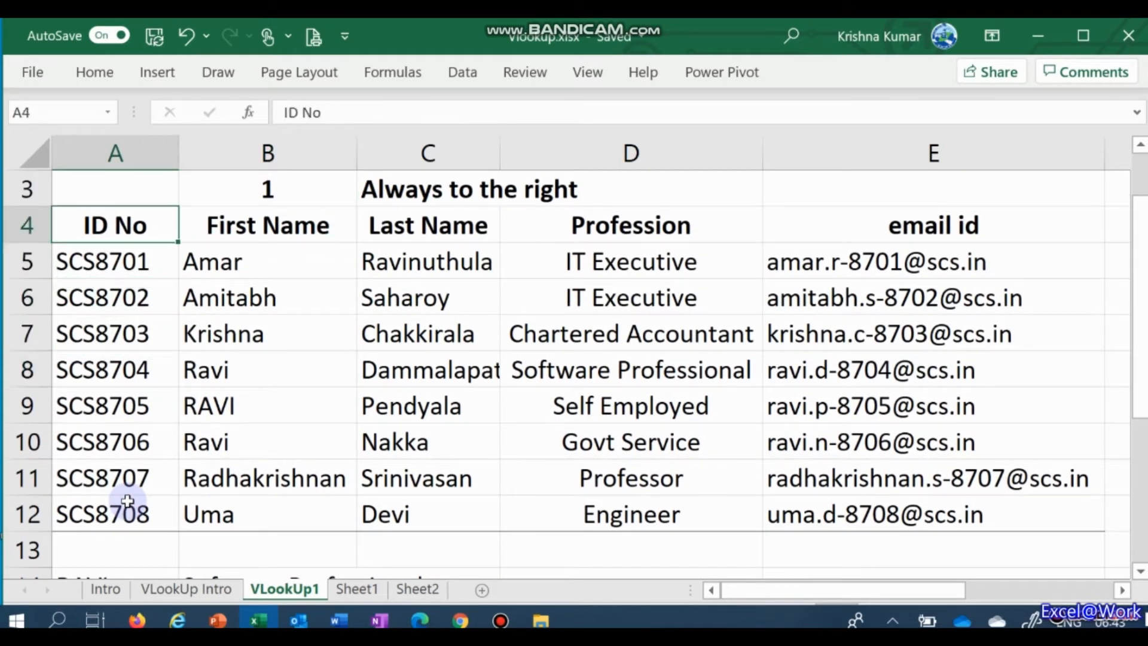
key("Down")
key("Down")
key("Down")
key("Down")
key("Down")
key("Down")
key("Down")
key("Down")
key("Down")
key("Down")
key("Down")
key("Down")
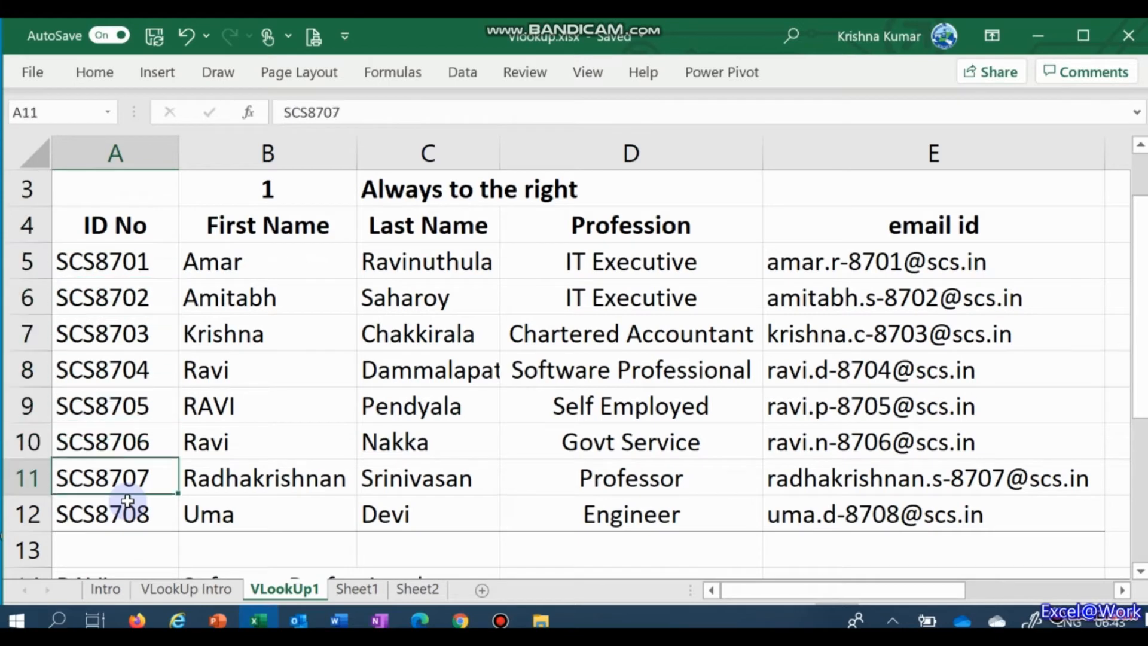
key("Up")
key("Up")
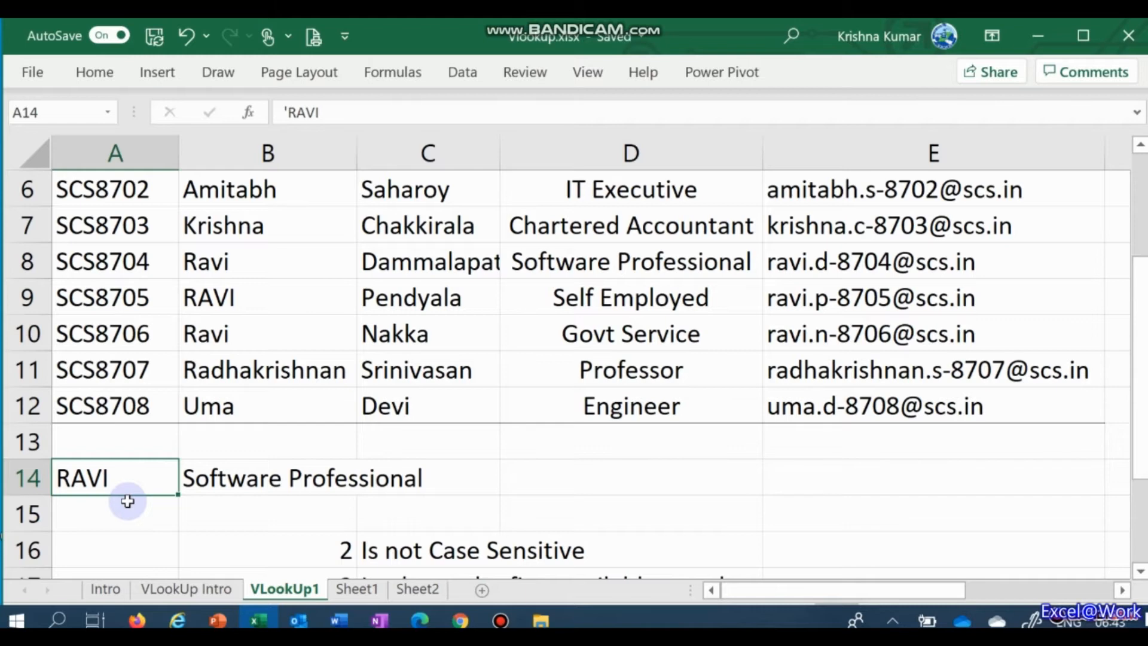
Replace the lookup value in A14 with the ID No from row 9, written in lowercase.
key("F2")
key("shift+Home")
type("scs")
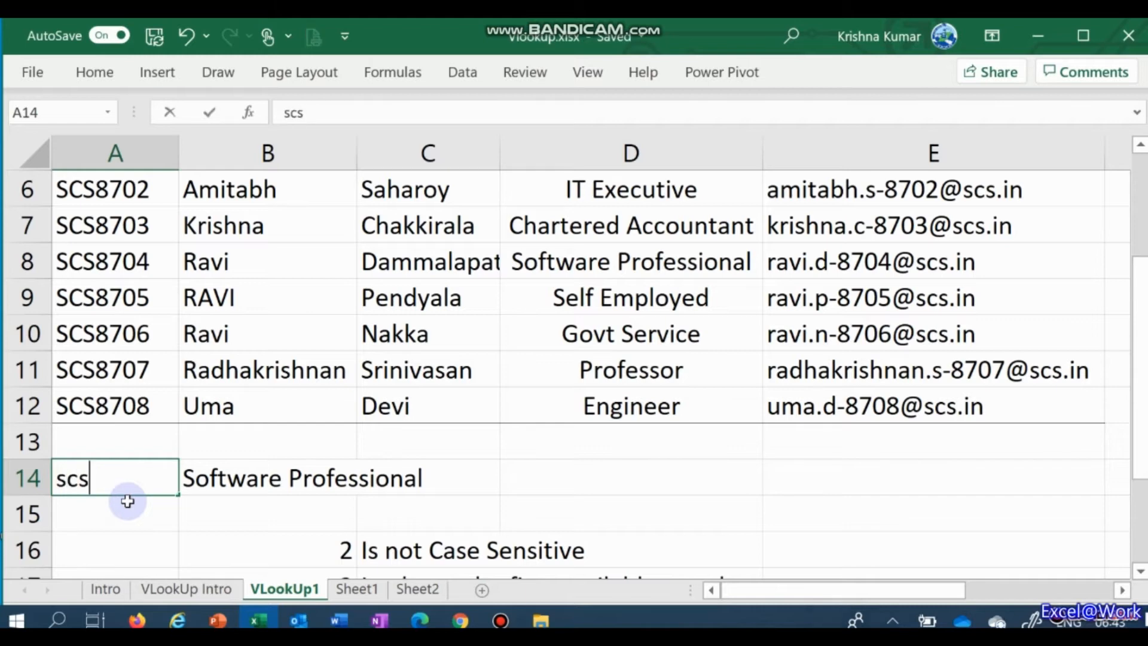
type("8705")
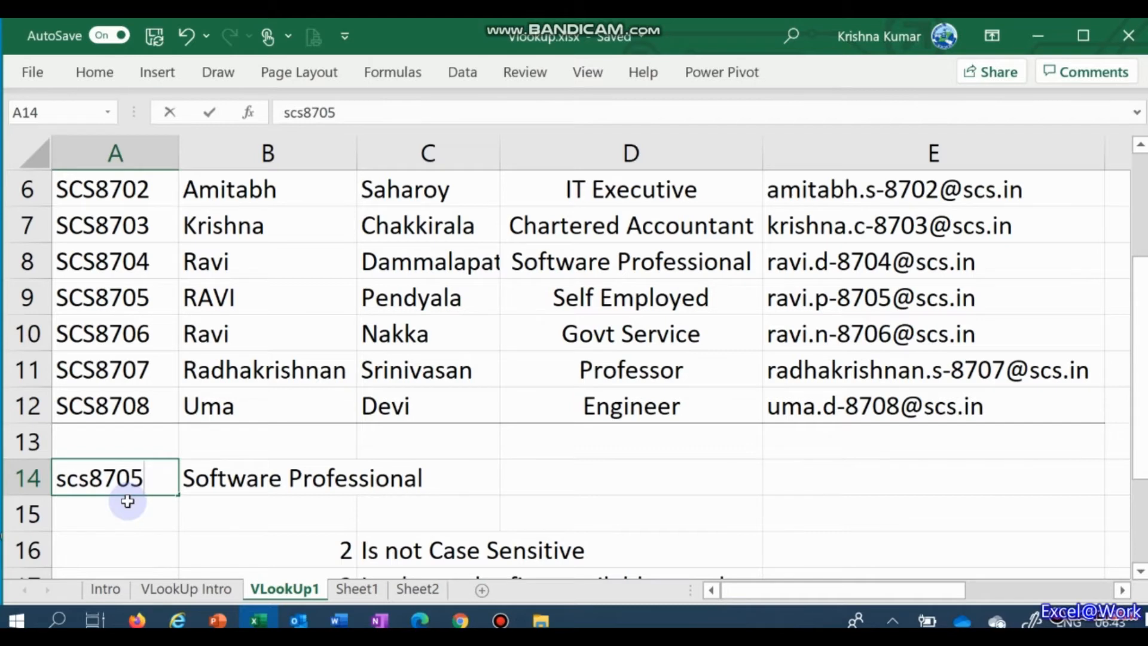
key("Return")
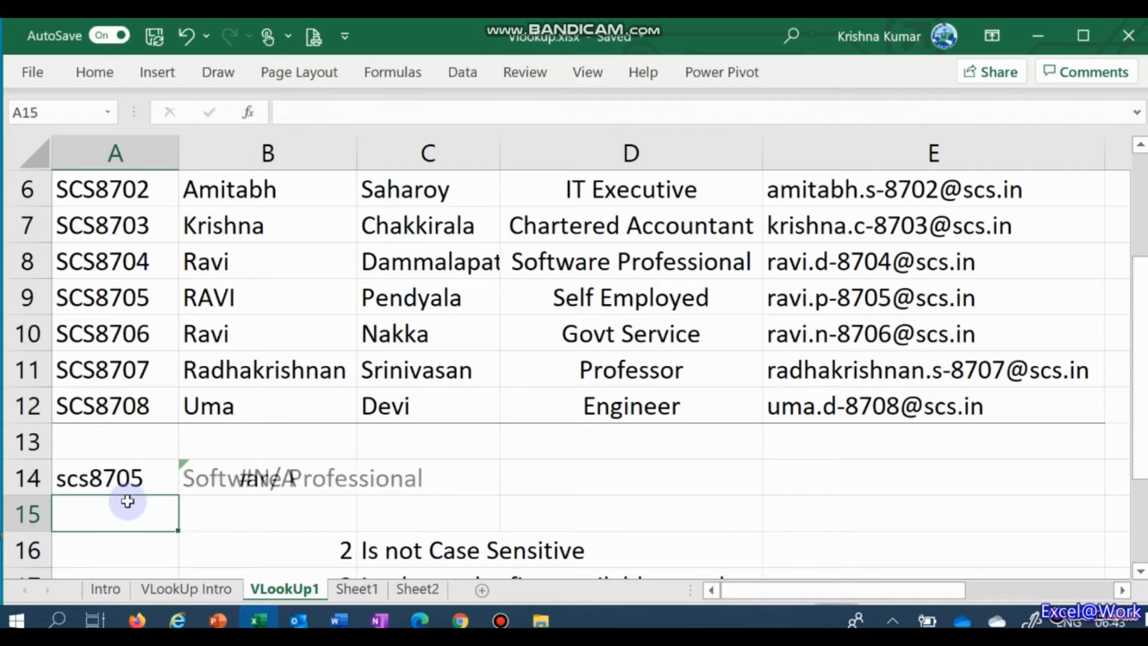
Change the table array of the VLOOKUP formula in B14 to A5:E12 so it includes the ID No column.
key("Up")
key("Right")
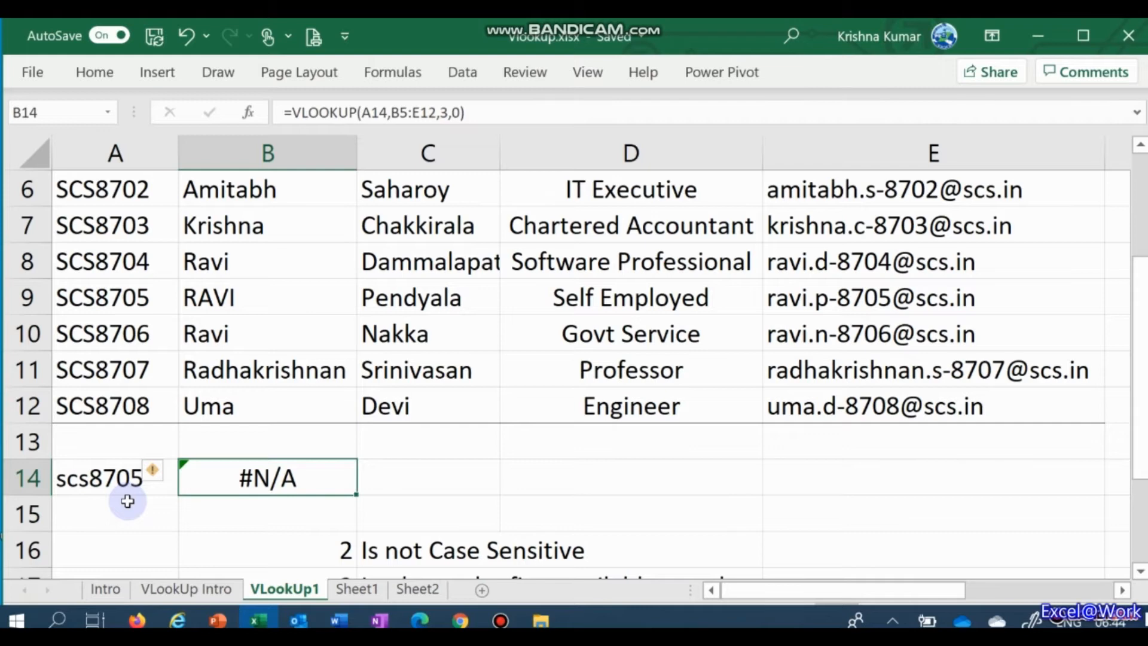
key("F2")
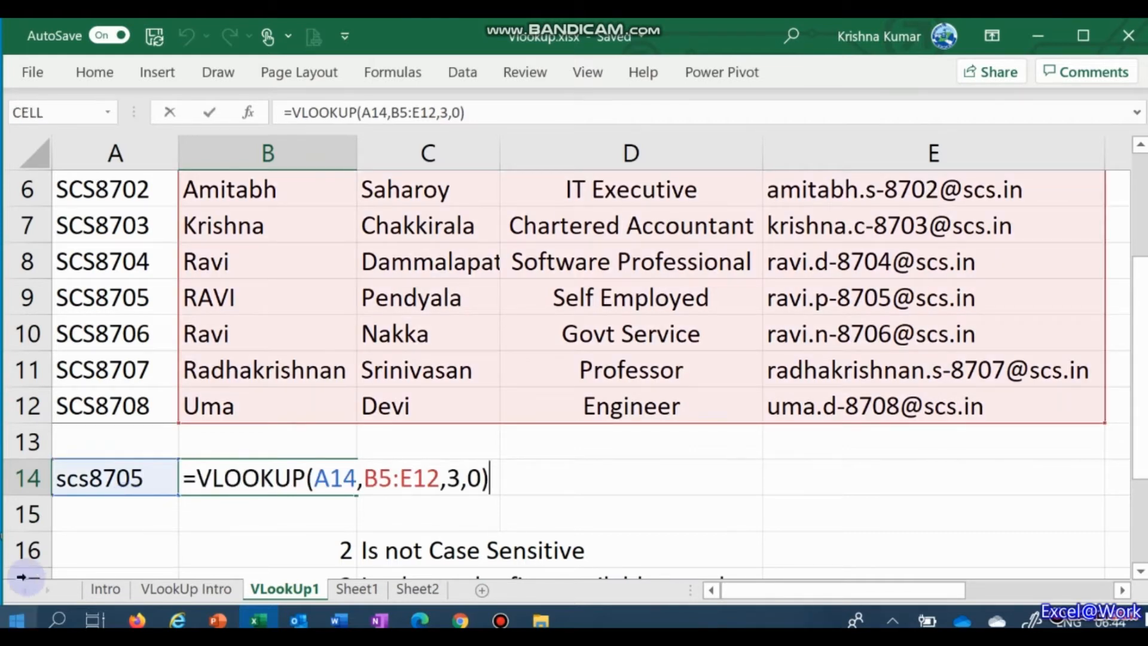
left_click(378, 479)
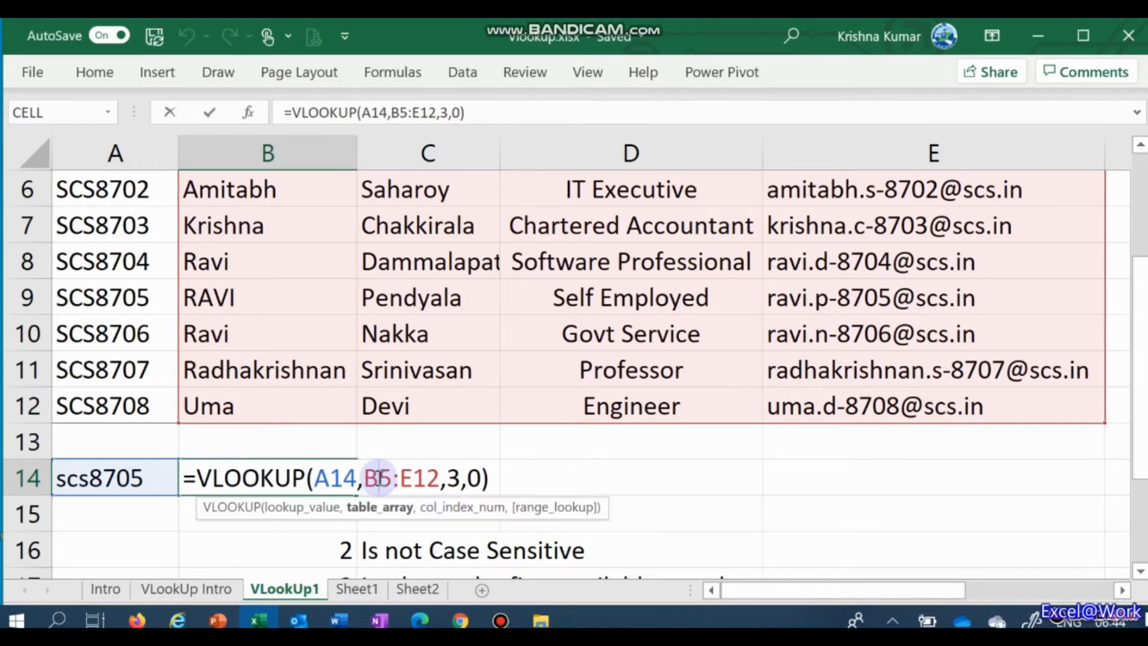
key("BackSpace")
type("a")
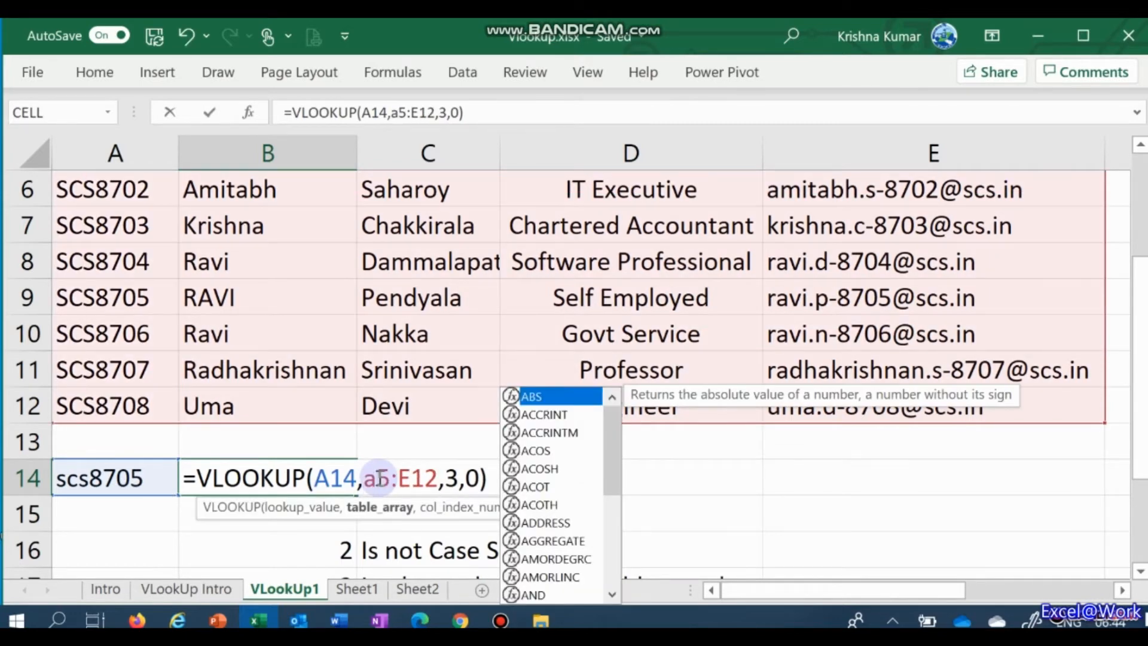
key("Return")
key("Up")
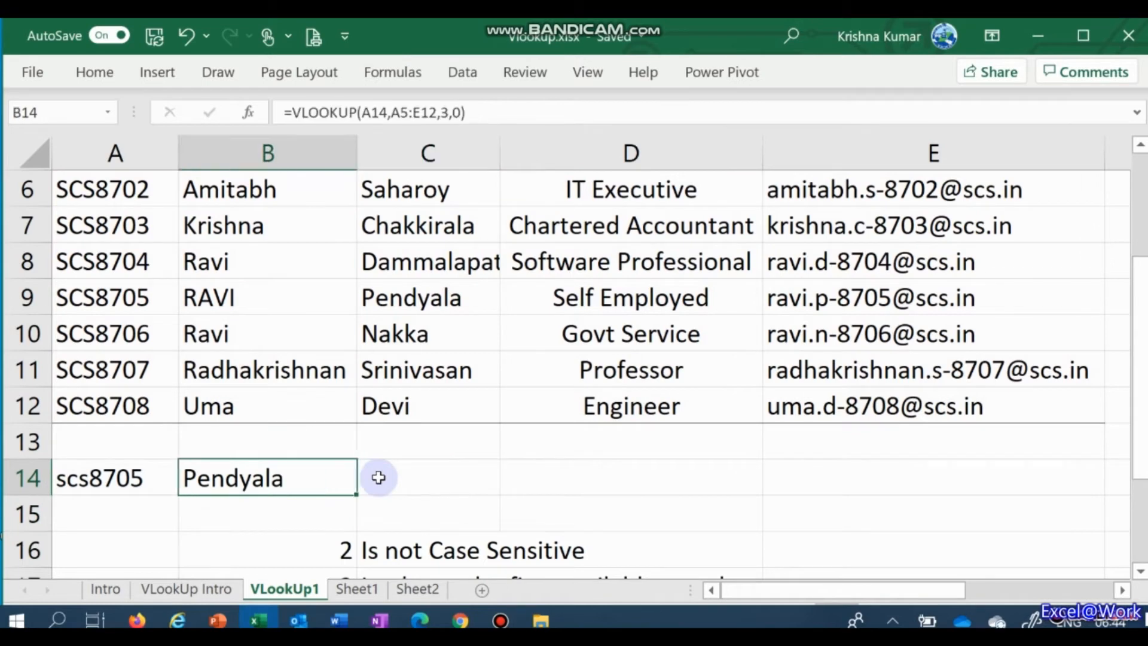
Set the column index number of the VLOOKUP formula in B14 to 5 to return the email id.
key("Left")
key("Right")
key("F2")
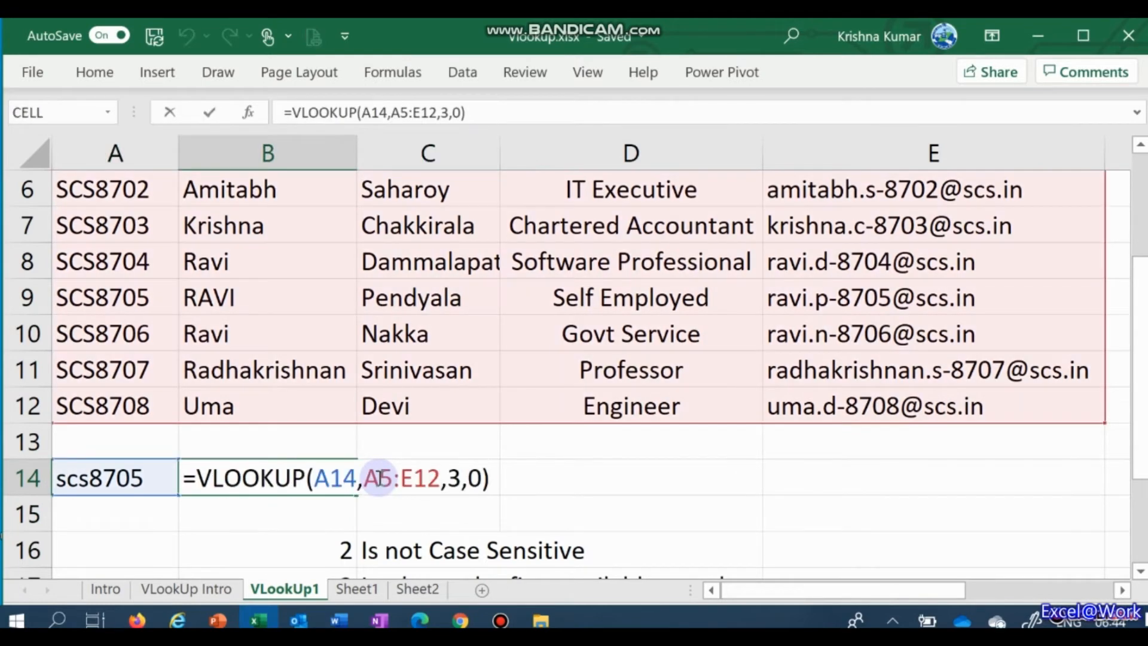
key("Left")
key("Left")
key("Left")
key("Left")
key("Left")
key("Left")
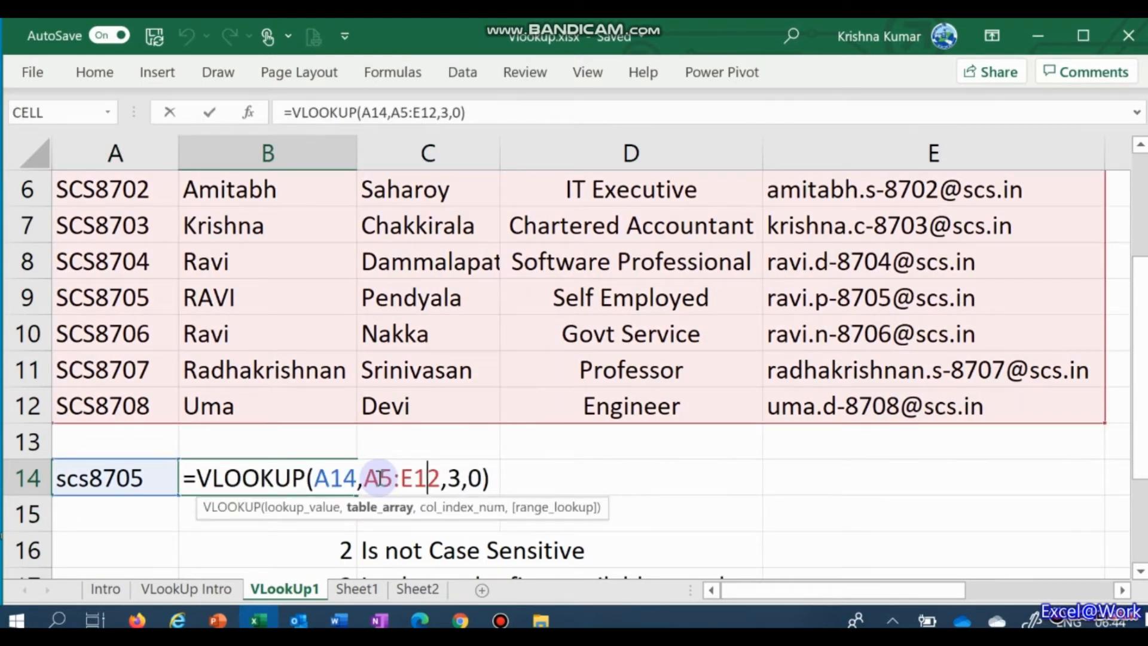
key("Left")
key("Left")
key("Right")
key("Right")
key("Right")
key("Right")
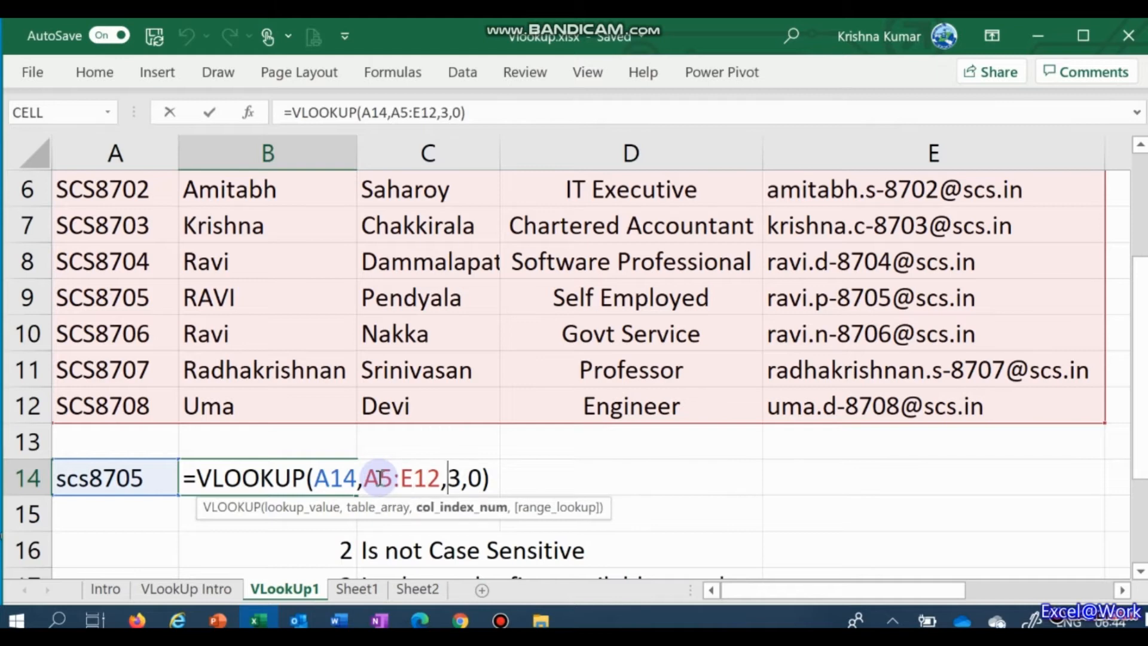
key("Delete")
type("5")
key("ctrl+Return")
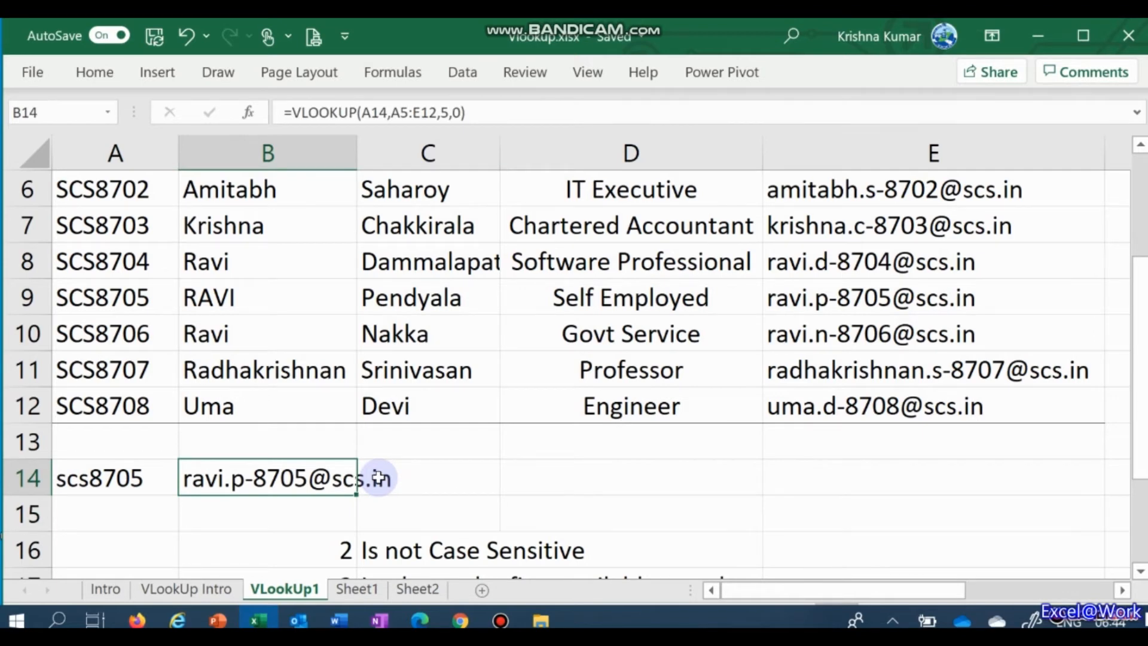
key("Down")
key("Up")
key("Left")
key("Right")
key("Down")
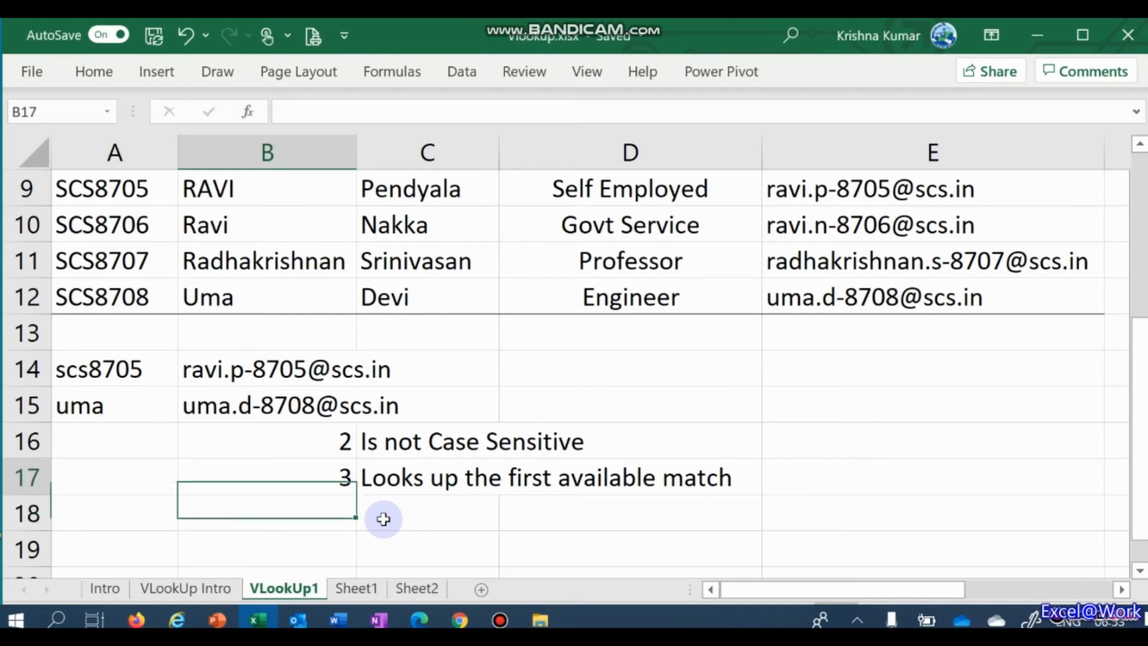
Examine the first-name lookup value in A15 and the VLOOKUP formula in B15, which has no range_lookup argument.
key("Up")
key("Up")
key("Down")
key("Down")
key("Down")
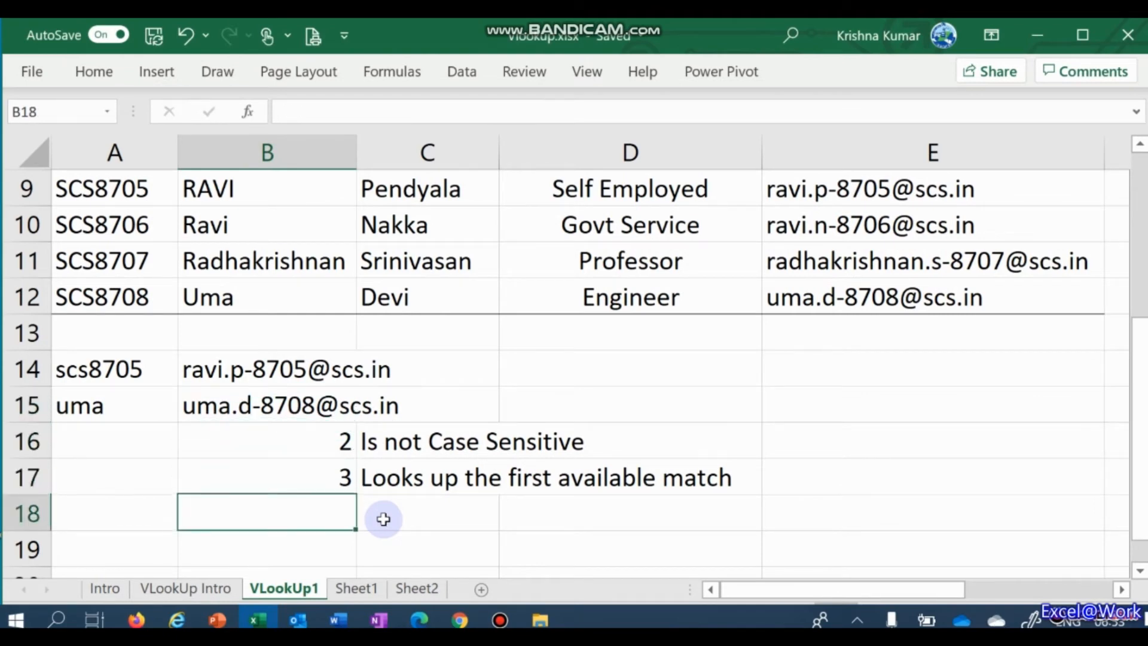
key("Up")
key("Up")
key("Up")
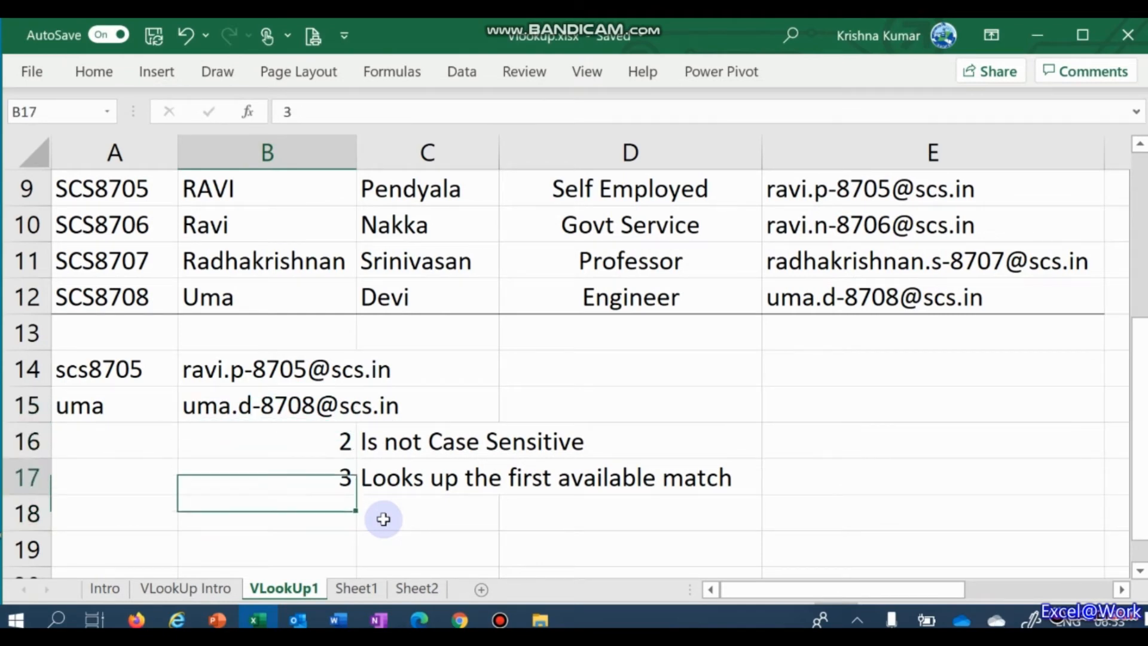
key("Left")
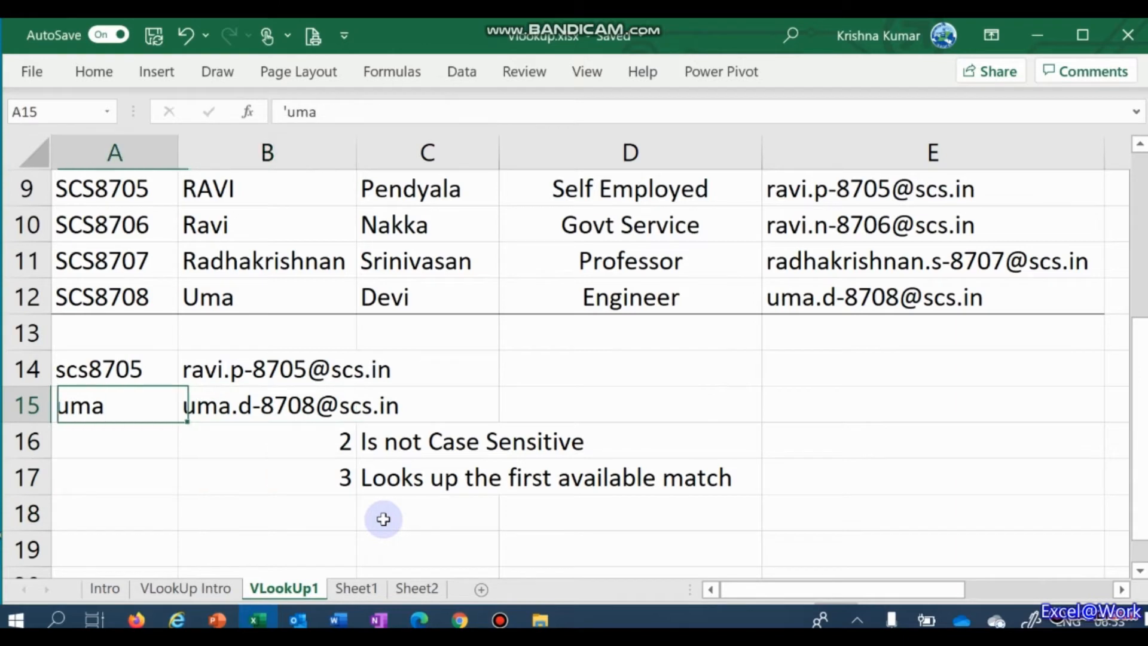
key("F2")
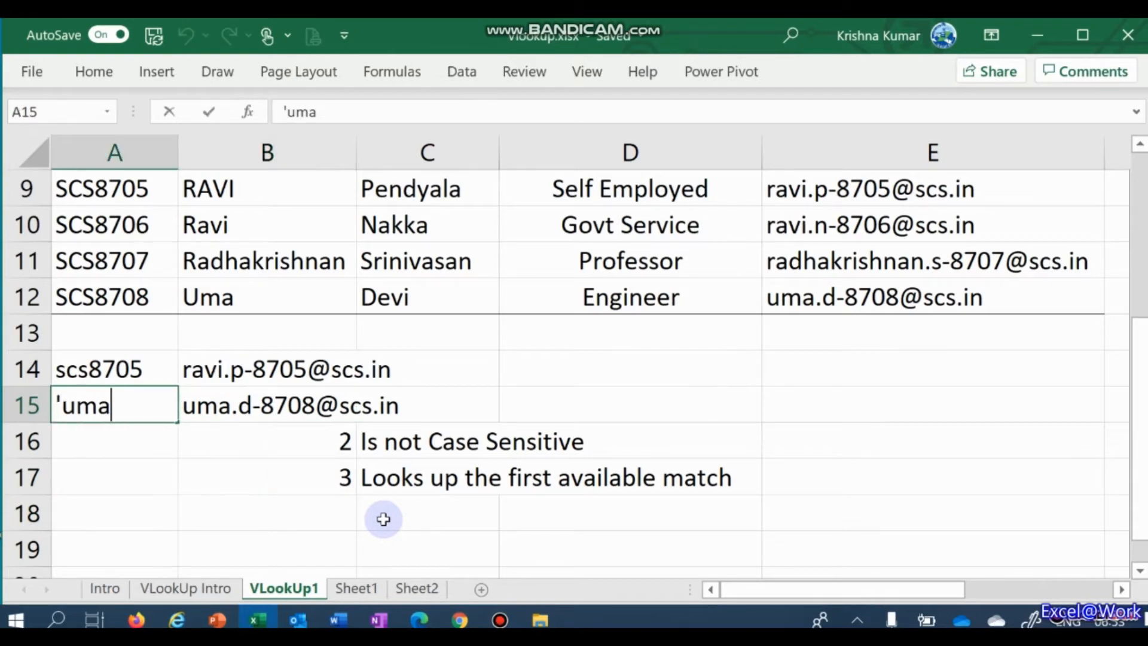
key("Escape")
key("Right")
key("Left")
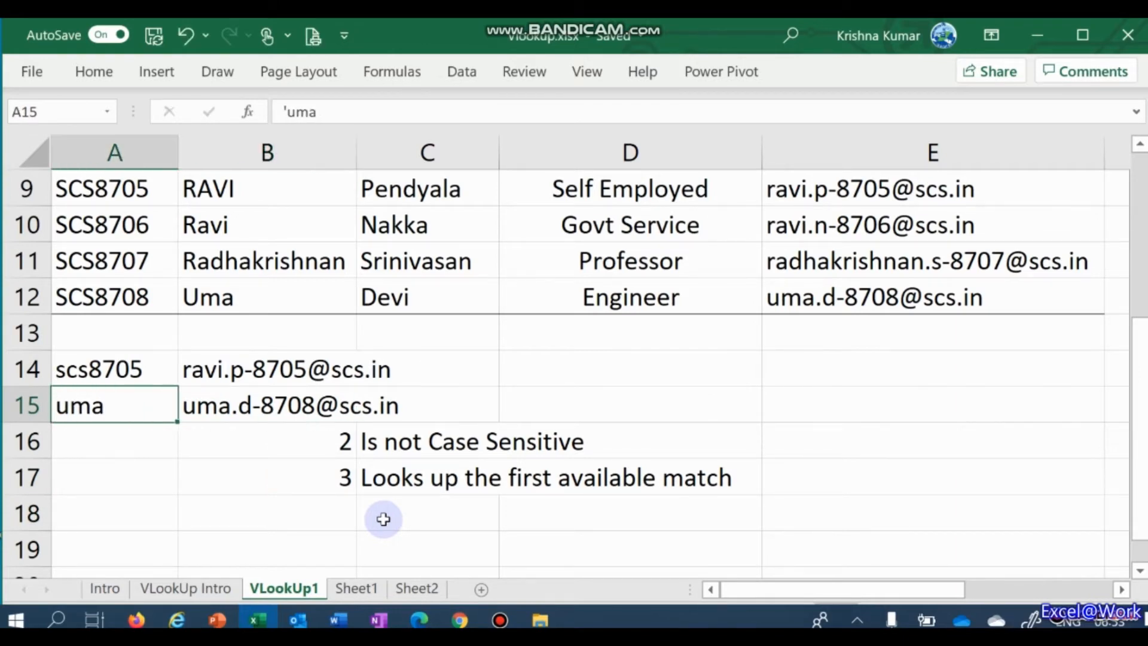
key("Right")
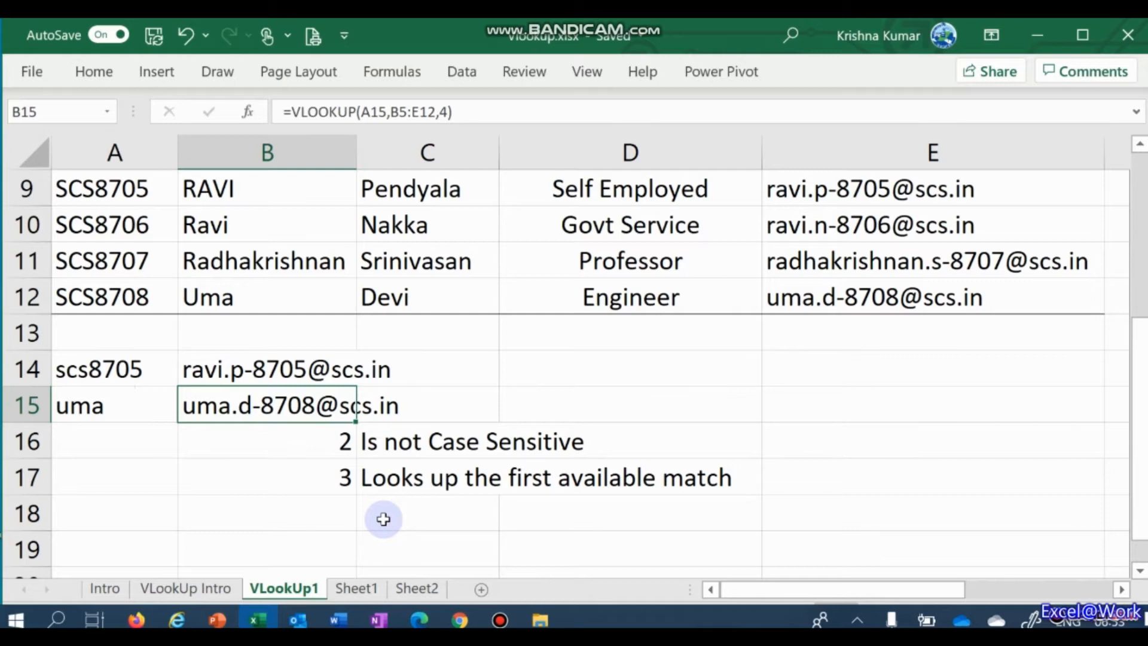
key("Down")
key("Down")
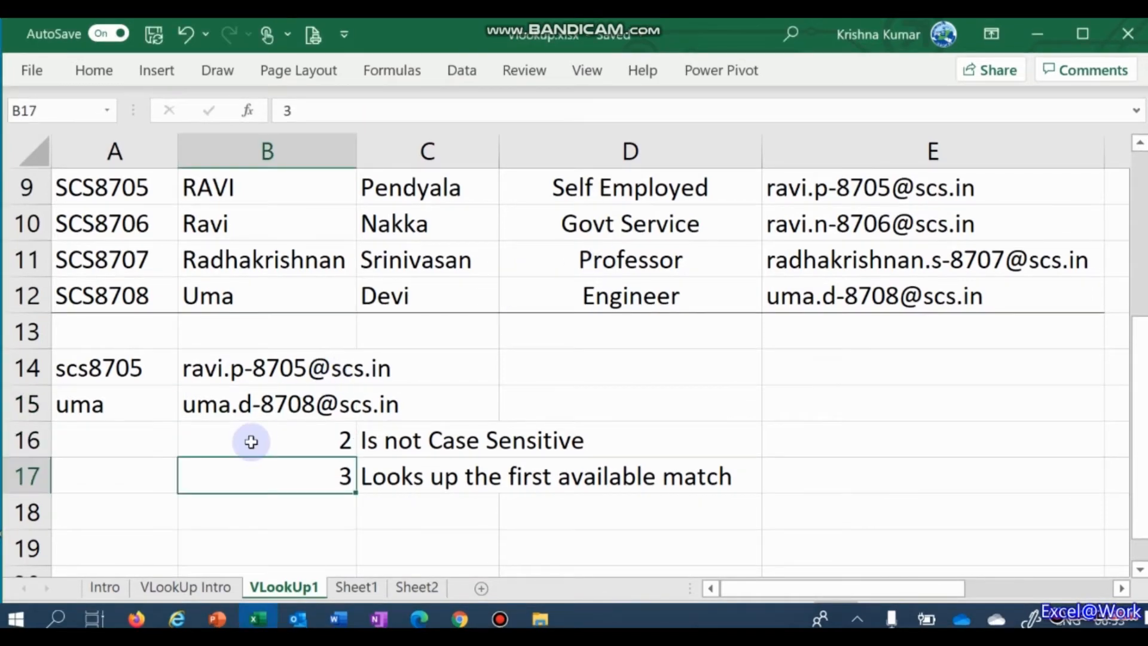
Start a new VLOOKUP formula in B15 over the existing one, using A15 as the lookup value.
key("Up")
key("Up")
key("F2")
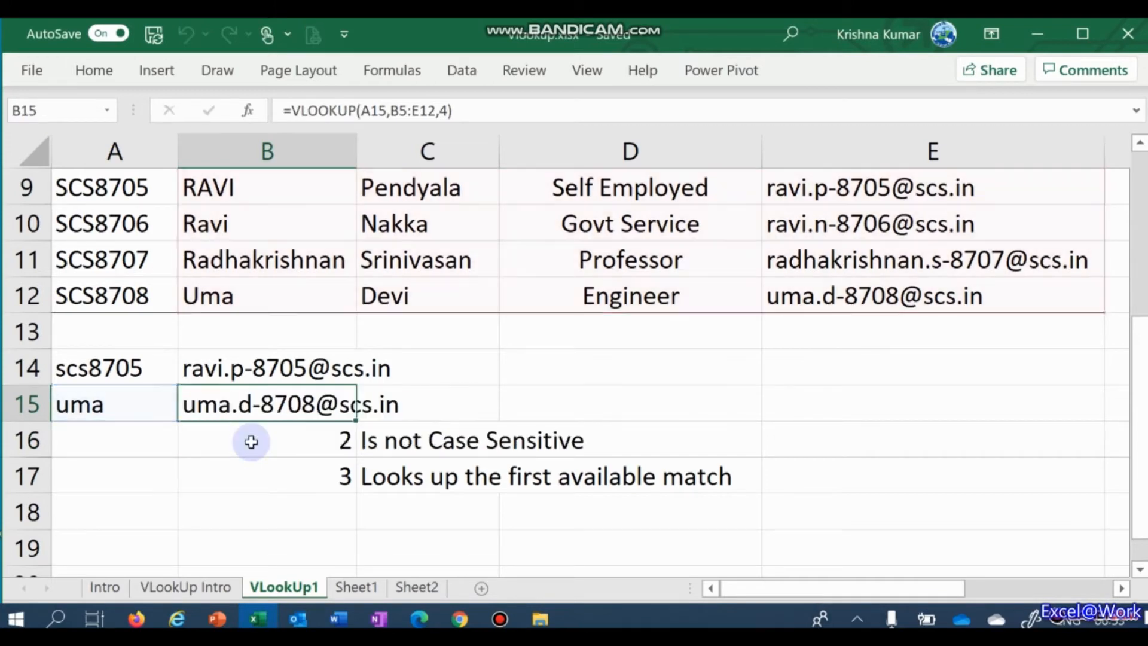
key("Return")
key("Up")
type("=vl")
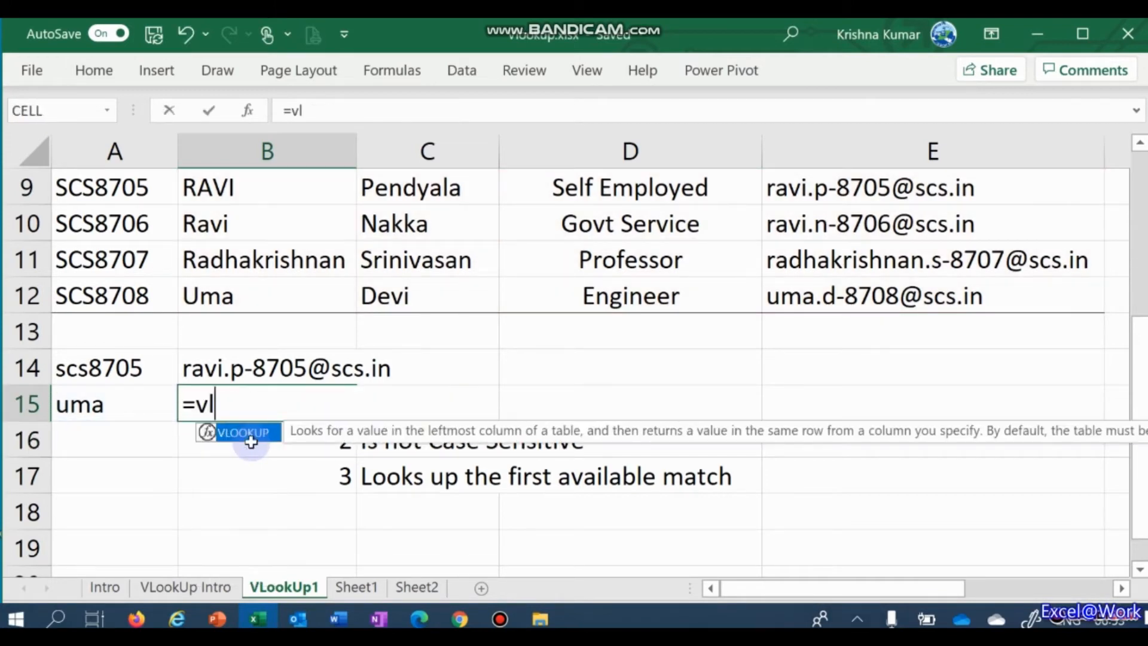
type("ookup")
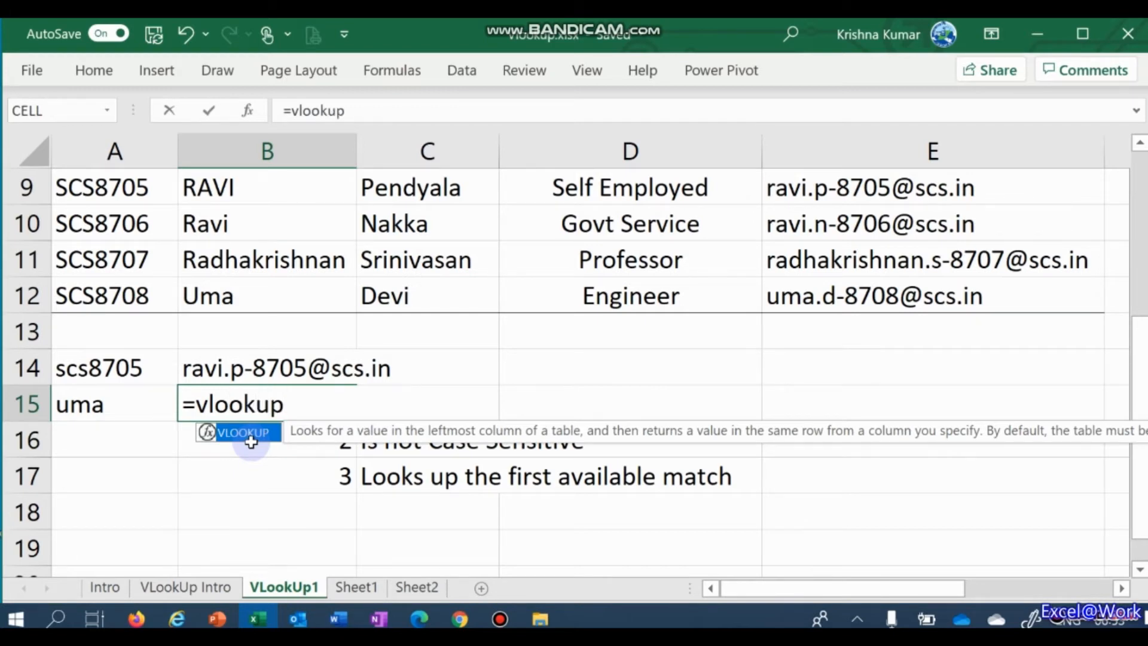
type("(")
key("Left")
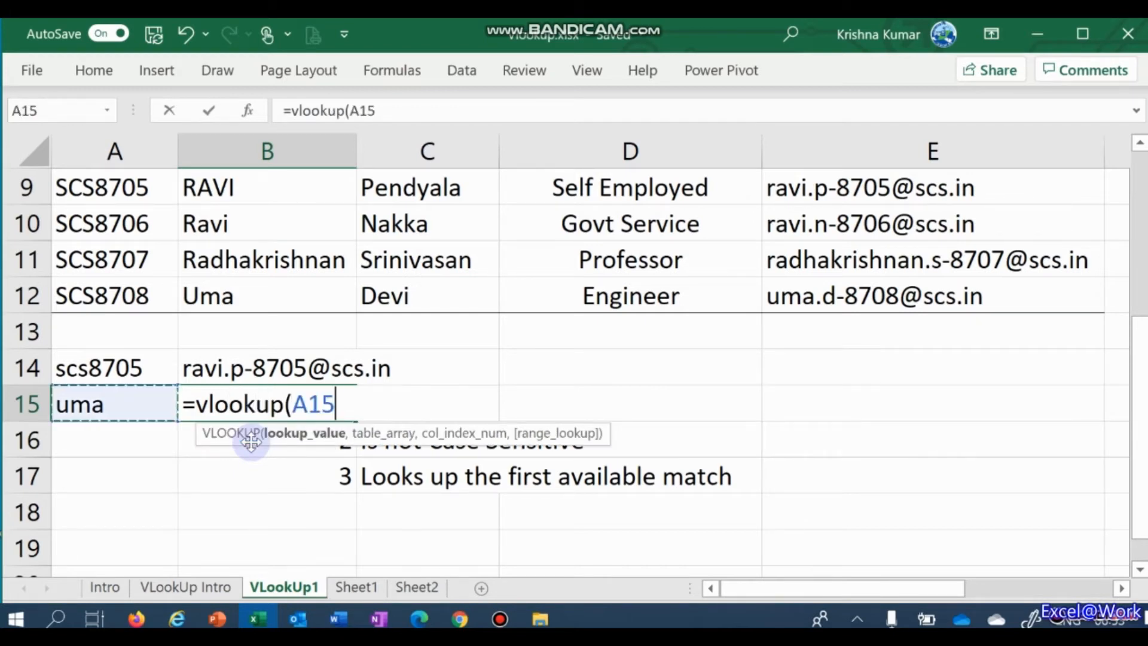
Set the table array of the VLOOKUP in B15 to B5:E12, from First Name through email id.
type(",")
key("Up")
key("Up")
key("Up")
key("Up")
key("Up")
key("Up")
key("Up")
key("Up")
key("Up")
key("Up")
key("Up")
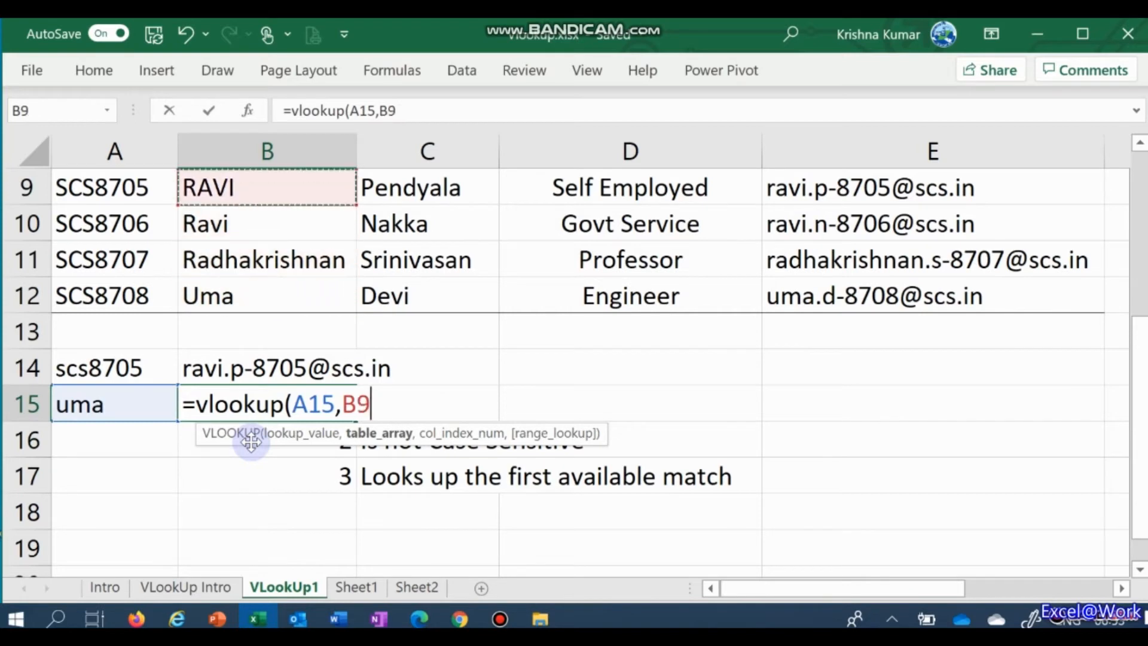
key("Down")
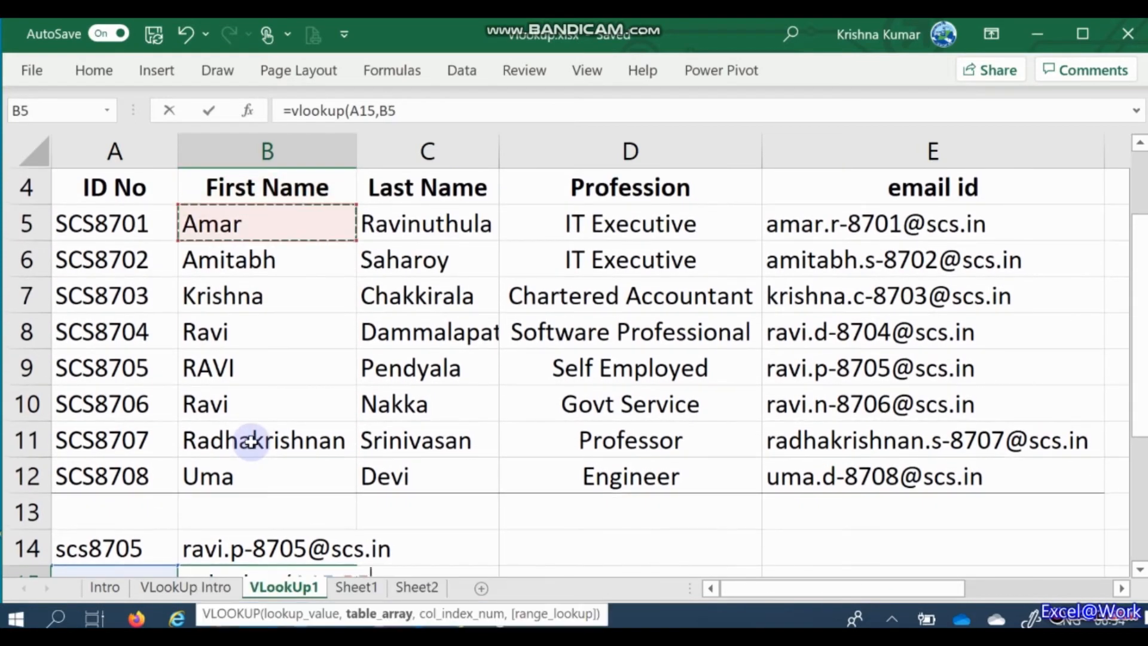
key("shift+Down")
key("shift+Down")
key("shift+Down")
key("shift+Down")
key("shift+Down")
key("shift+Down")
key("shift+Down")
key("shift+Right")
key("shift+Right")
key("shift+Right")
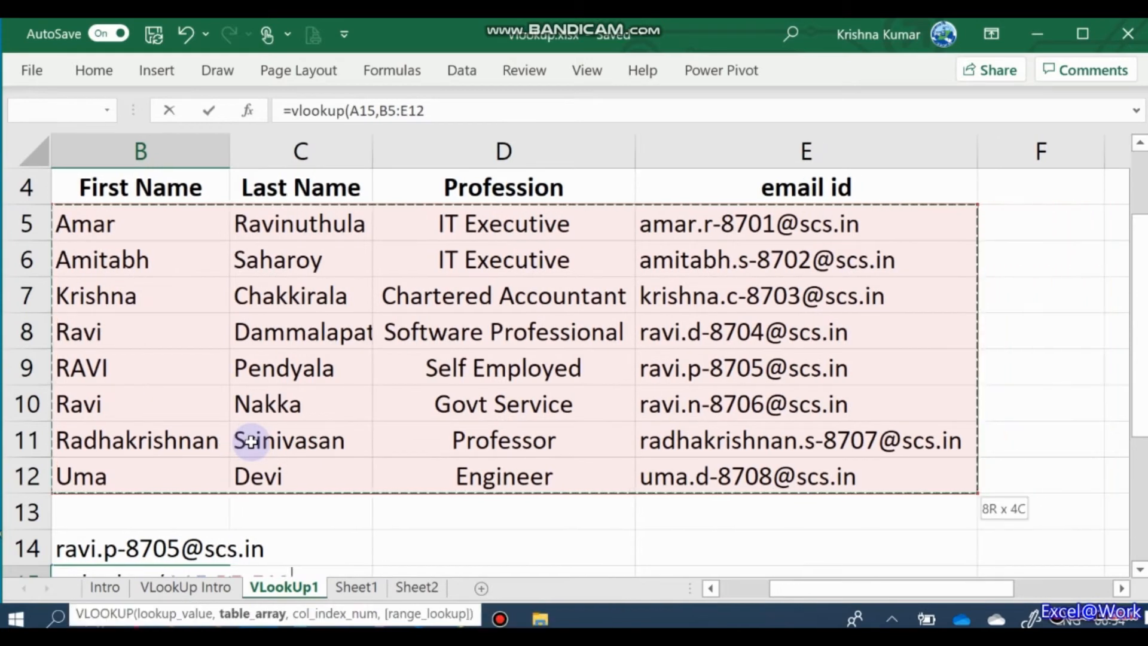
Complete the VLOOKUP in B15 with column index number 4 and no range_lookup argument.
type(",")
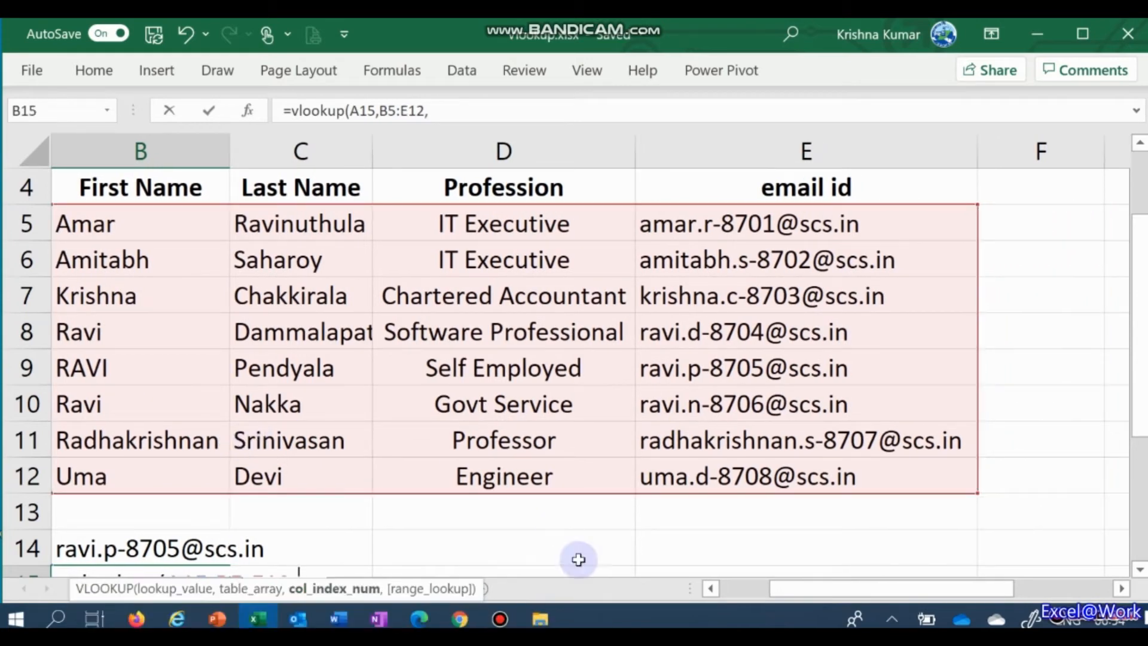
left_click(1141, 574)
left_click(1140, 574)
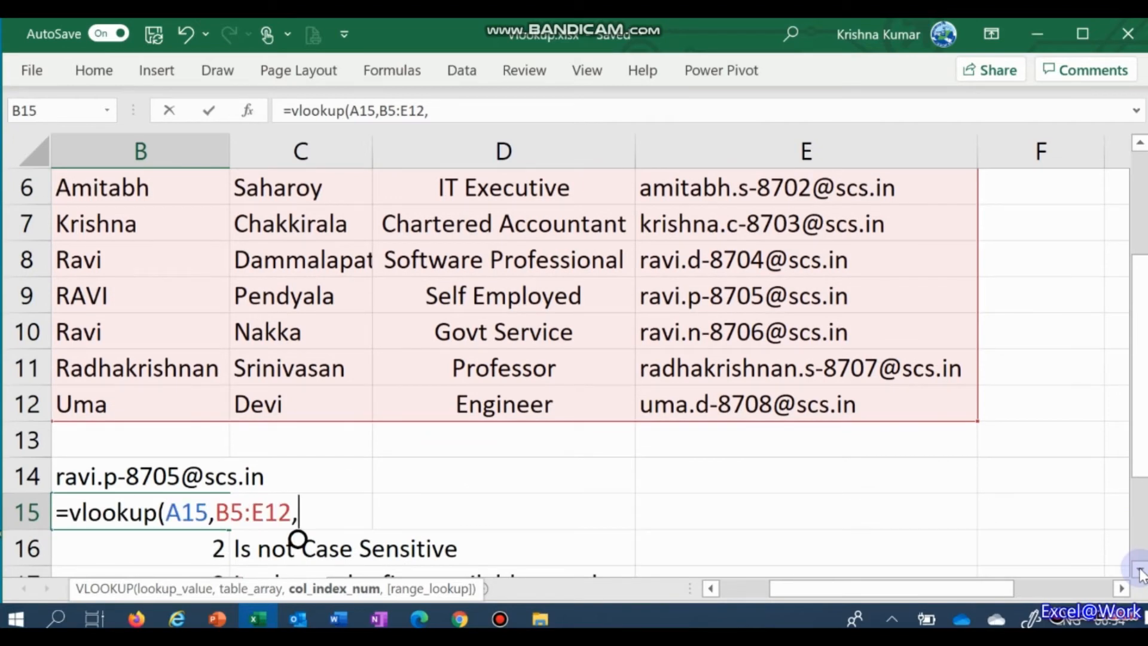
type("4")
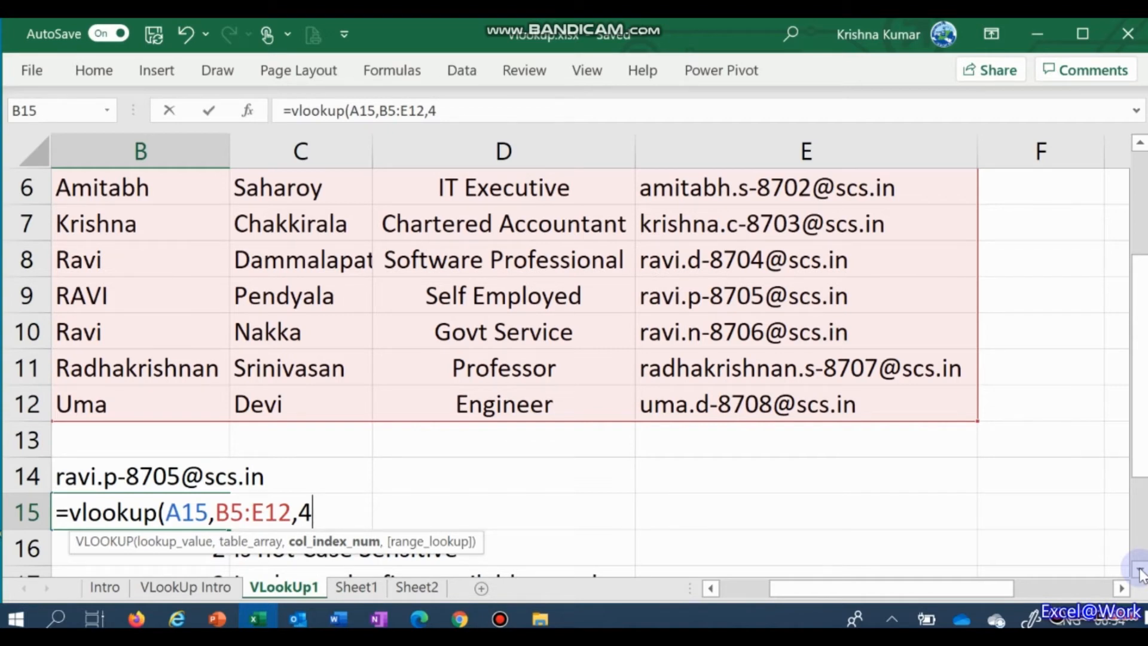
type(")")
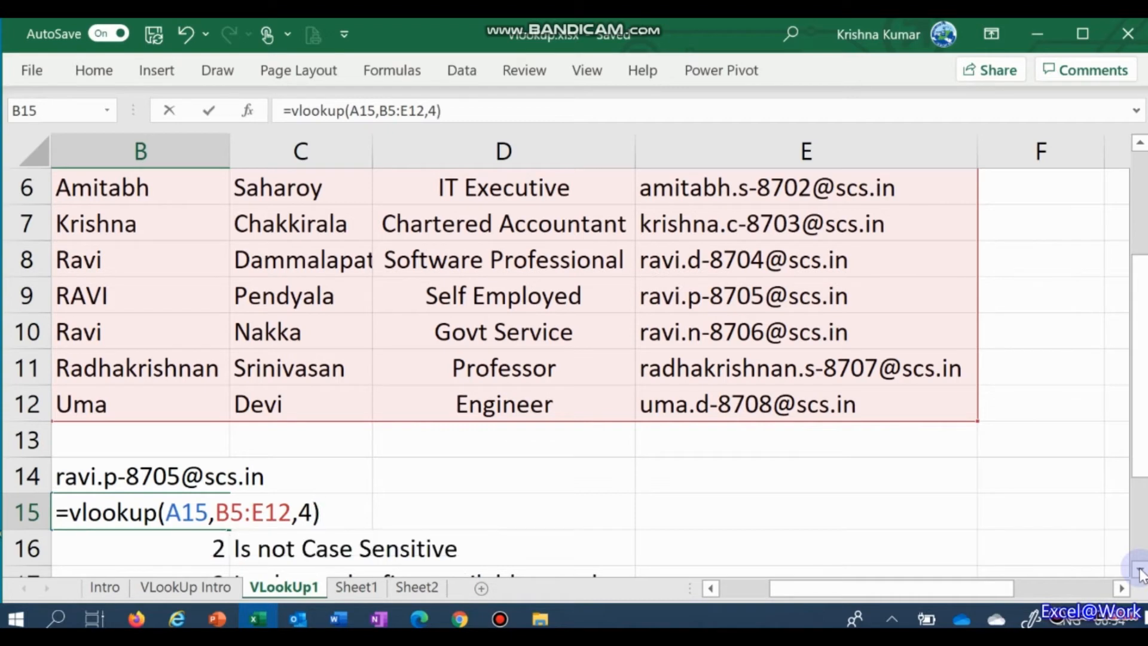
key("Return")
key("Return")
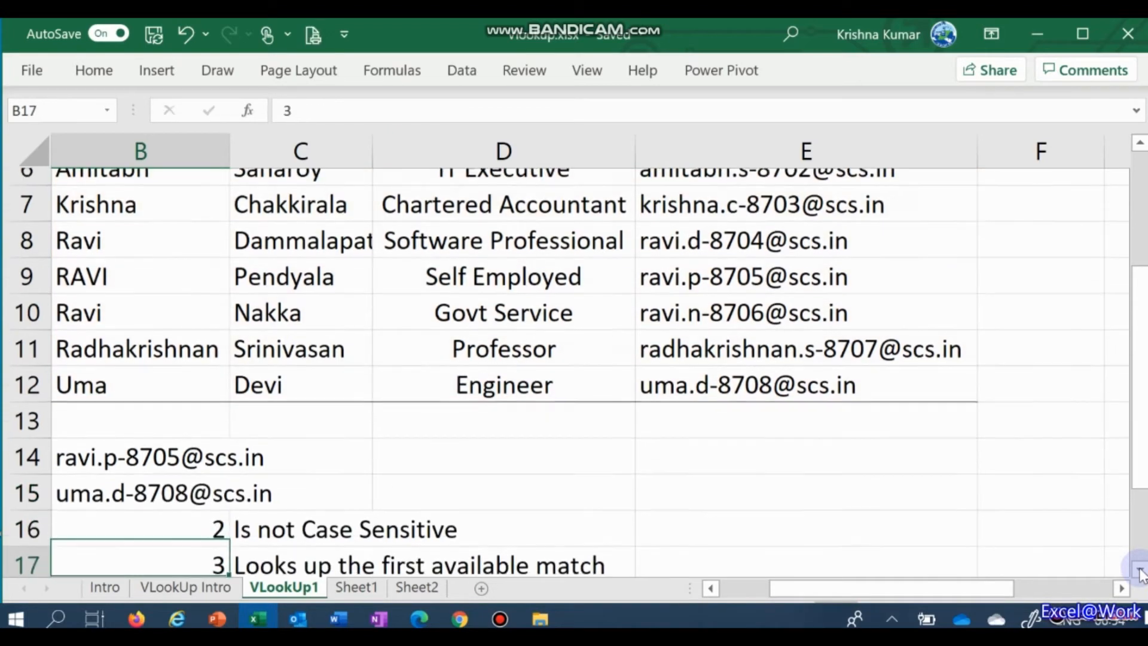
Enter the note number 4 in B18.
key("Up")
key("Up")
key("Down")
key("Down")
key("Down")
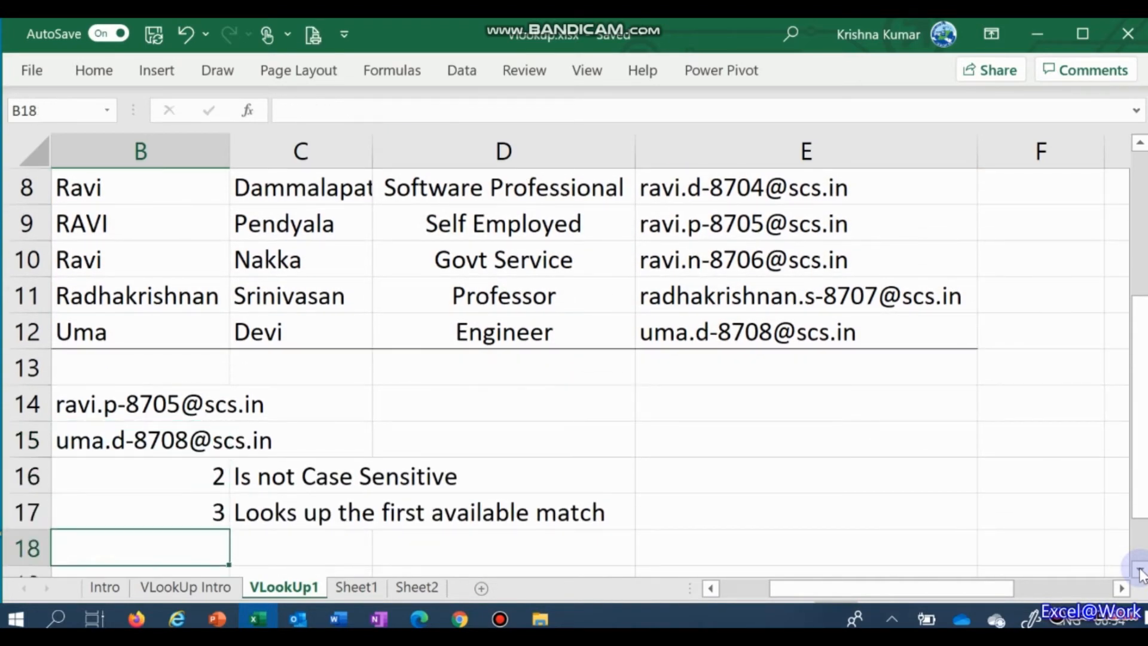
type("4")
key("Tab")
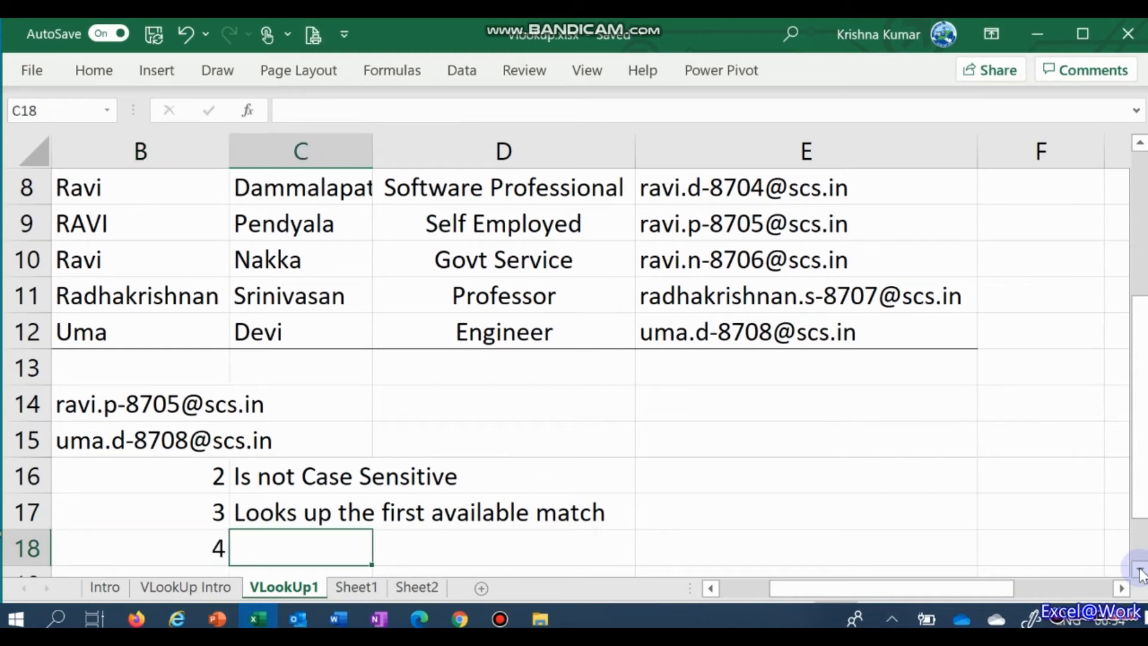
Enter the note "Default is an Approximate Metch" in C18.
key("Up")
key("Up")
key("Down")
key("Down")
type("Defau")
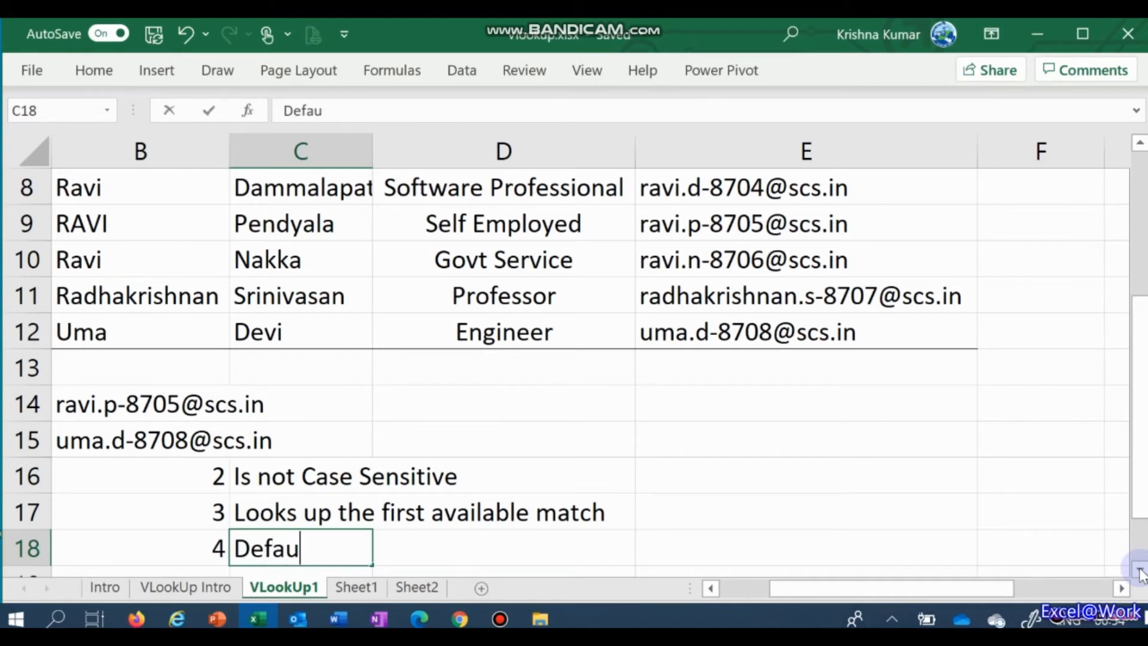
type("lt is a")
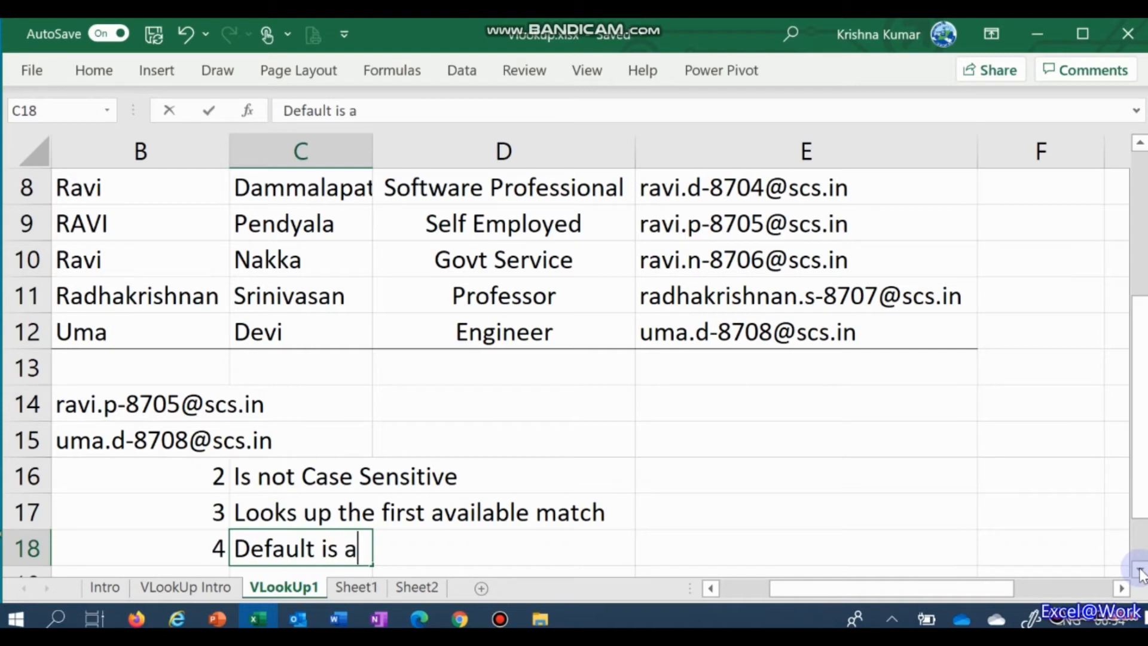
type("n Approxmi")
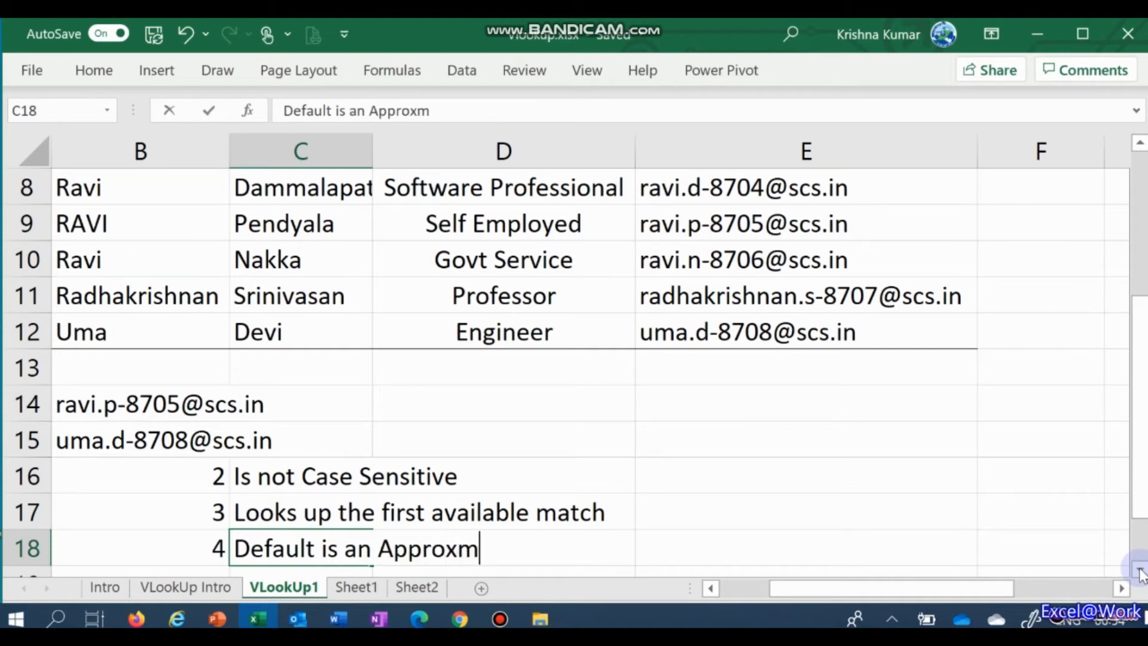
key("BackSpace")
key("BackSpace")
type("ima")
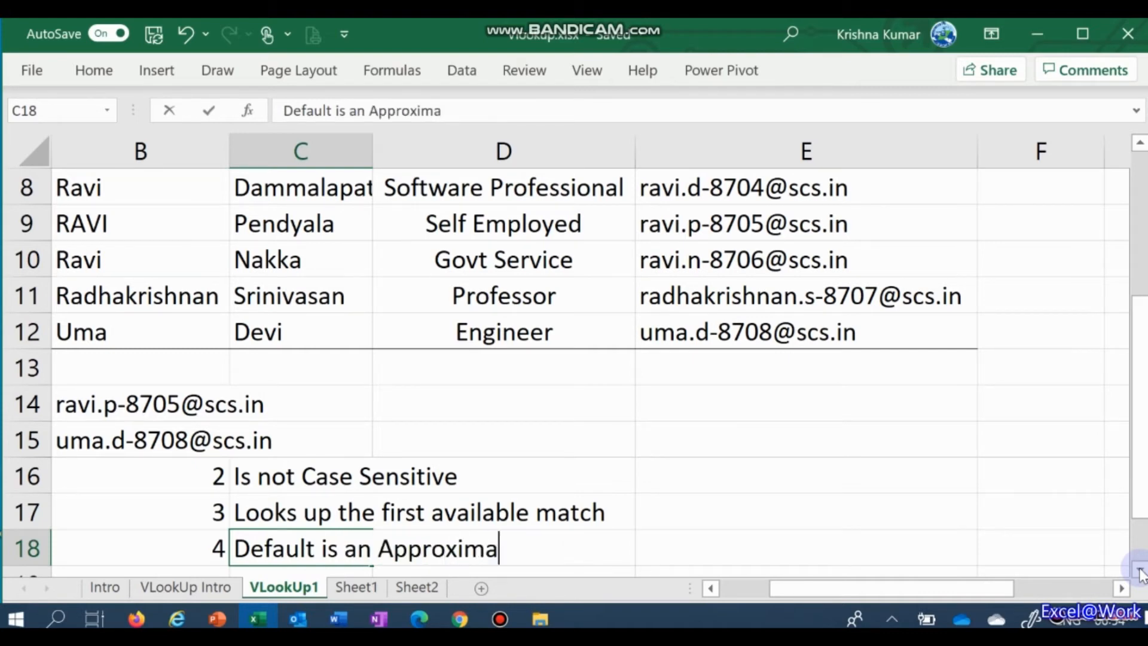
type("te Metch")
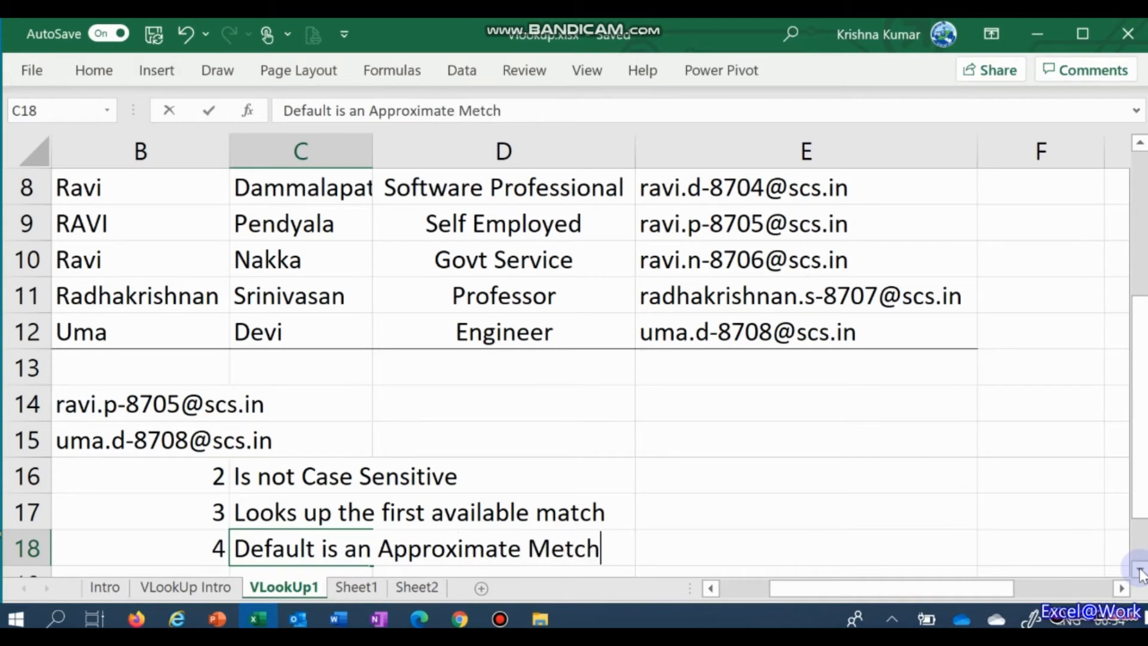
key("Return")
Correct the spelling of the last word of the note in C18 to "Match".
key("Up")
key("F2")
key("Home")
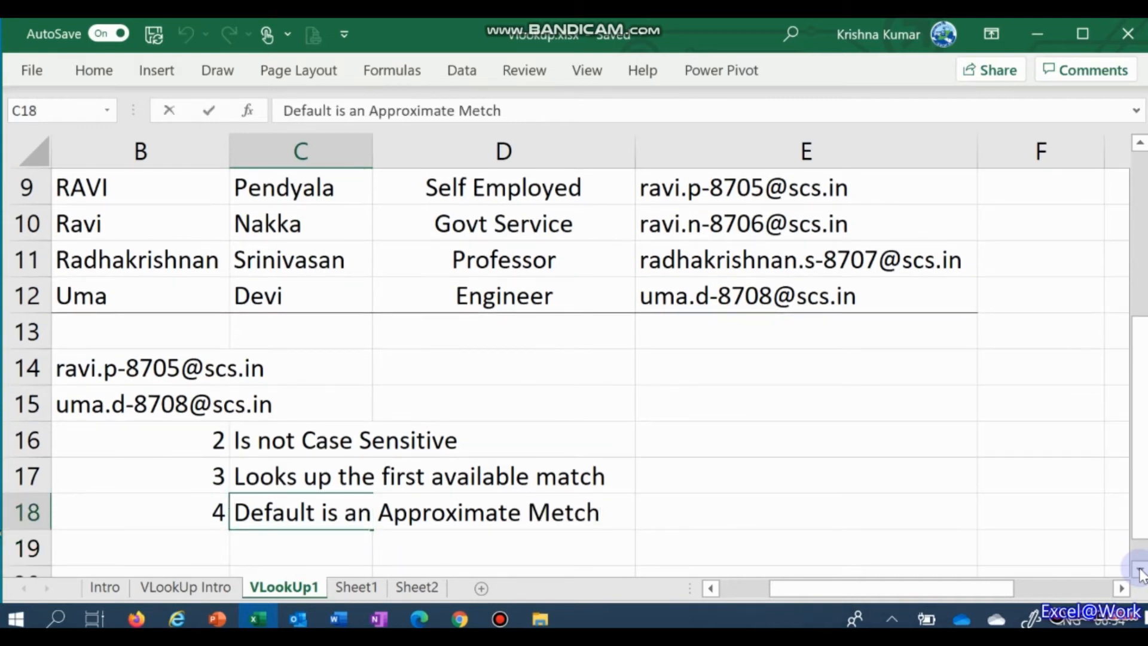
key("Right")
key("Right")
key("Right")
key("Right")
key("Right")
key("Right")
key("Right")
key("Right")
key("Right")
key("Right")
key("Right")
key("Right")
key("Right")
key("Right")
key("Right")
key("Right")
key("Right")
key("Right")
key("Right")
key("Right")
key("Right")
key("Right")
key("Right")
key("Right")
key("Right")
key("Right")
key("Right")
key("Delete")
type("a")
key("Return")
Add a range_lookup argument of 1 to the VLOOKUP formula in B15.
key("Up")
key("Up")
key("Up")
key("Up")
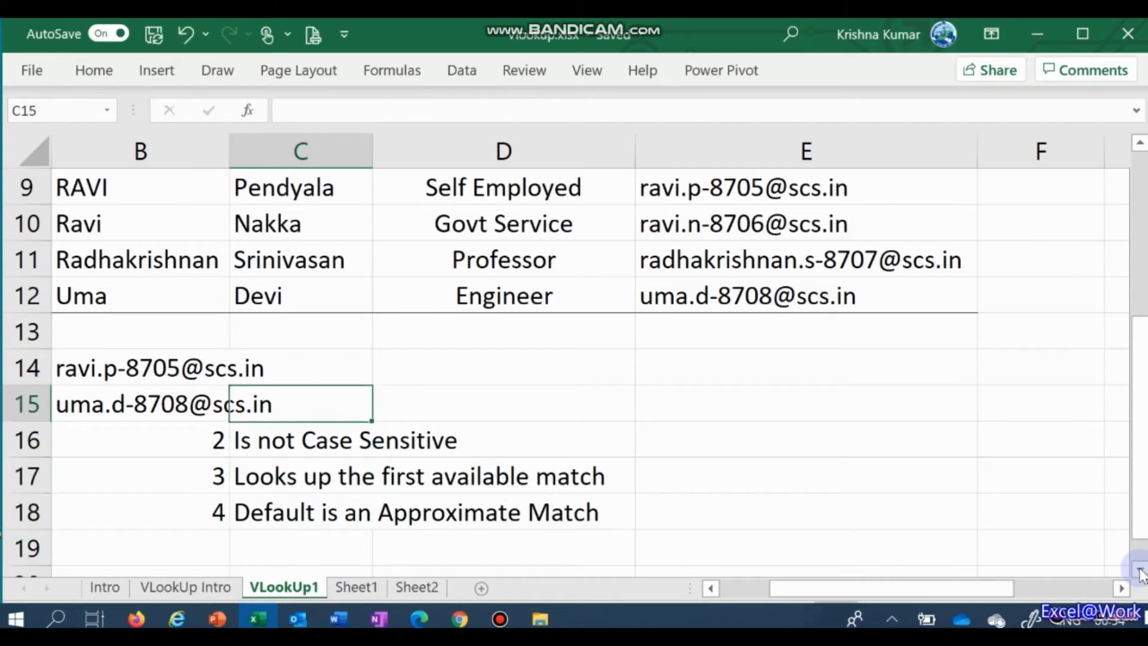
key("Left")
key("Left")
key("Right")
key("F2")
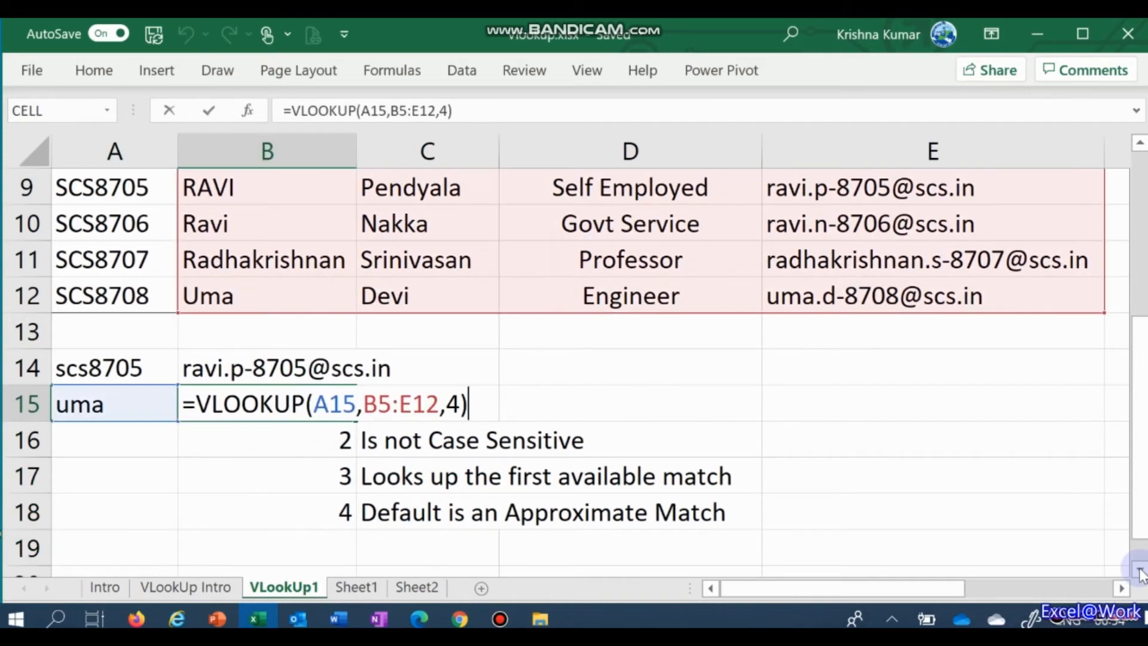
key("Left")
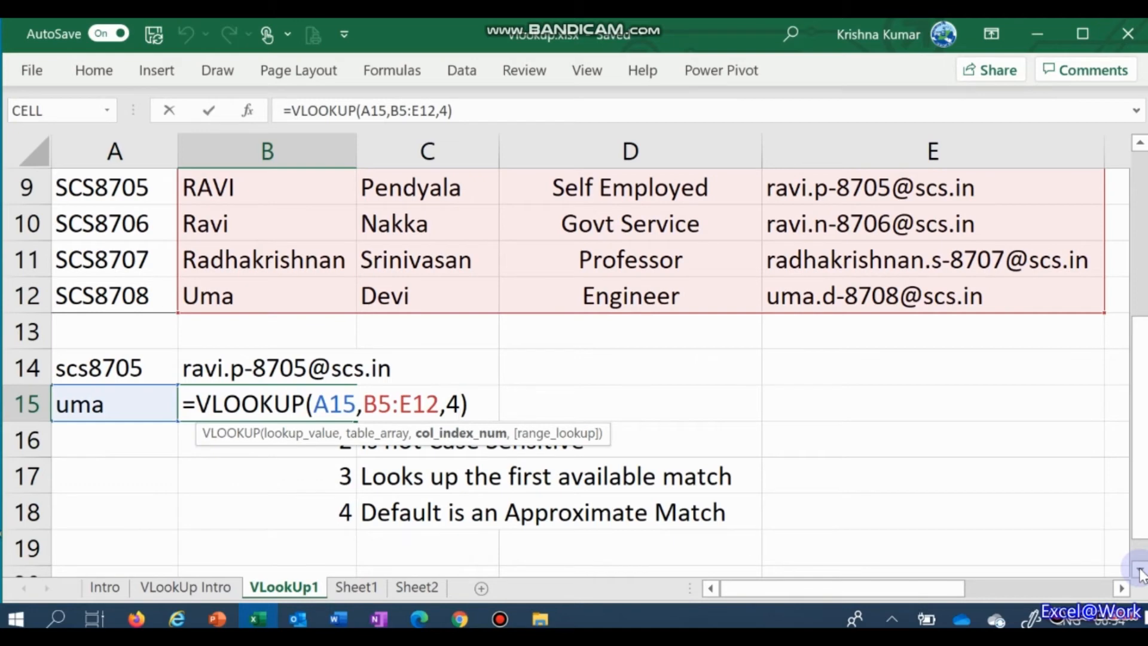
type(",1")
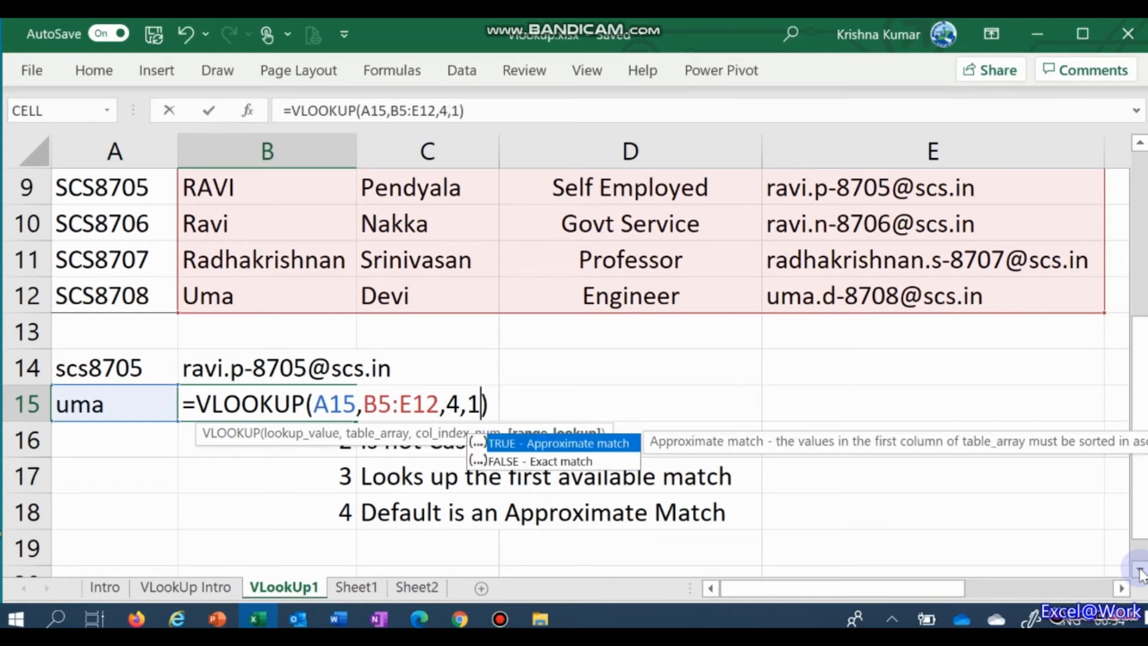
key("Return")
Try 0 as the range_lookup in B15, and remove that argument so the formula ends with column index 4.
key("Up")
key("F2")
key("Left")
key("Left")
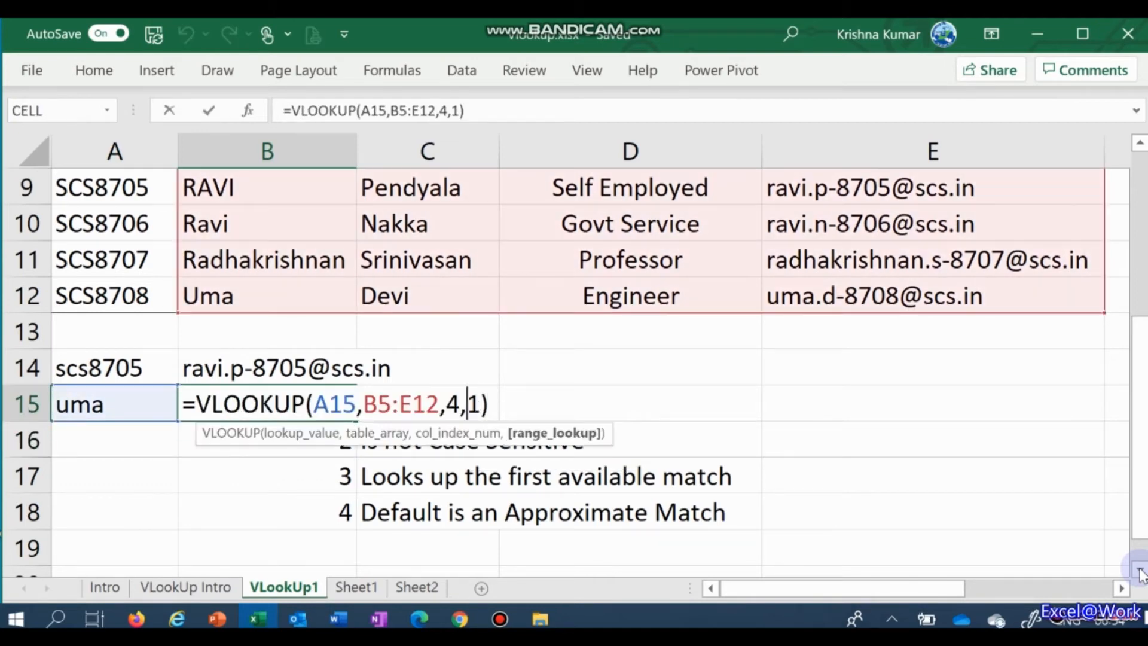
type("0")
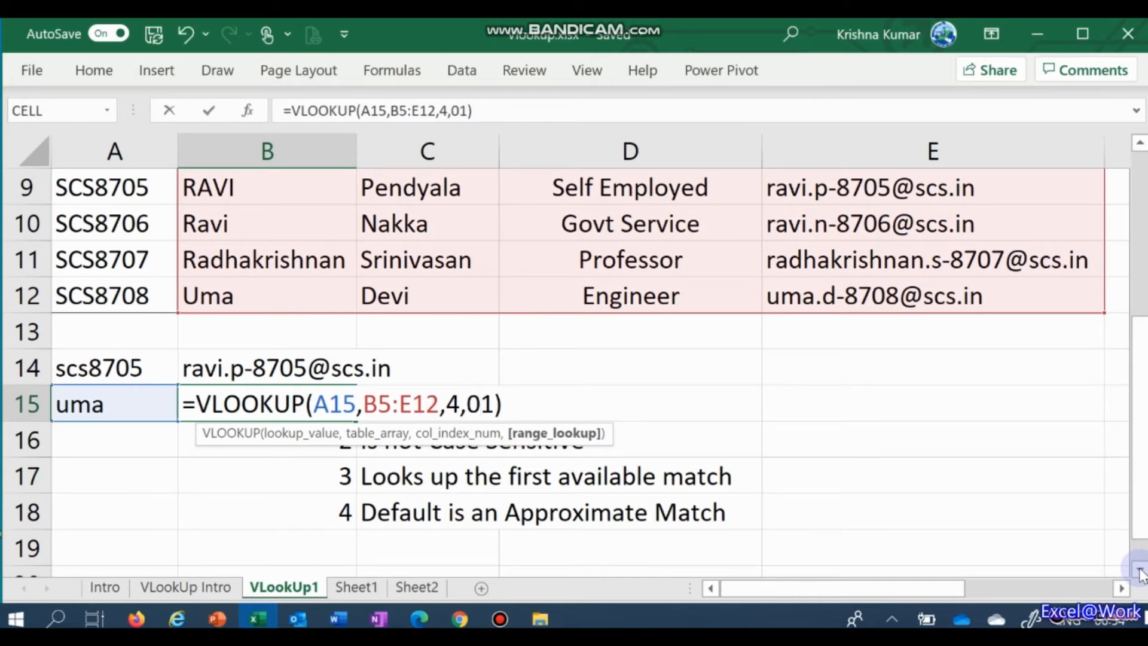
key("Delete")
key("BackSpace")
key("BackSpace")
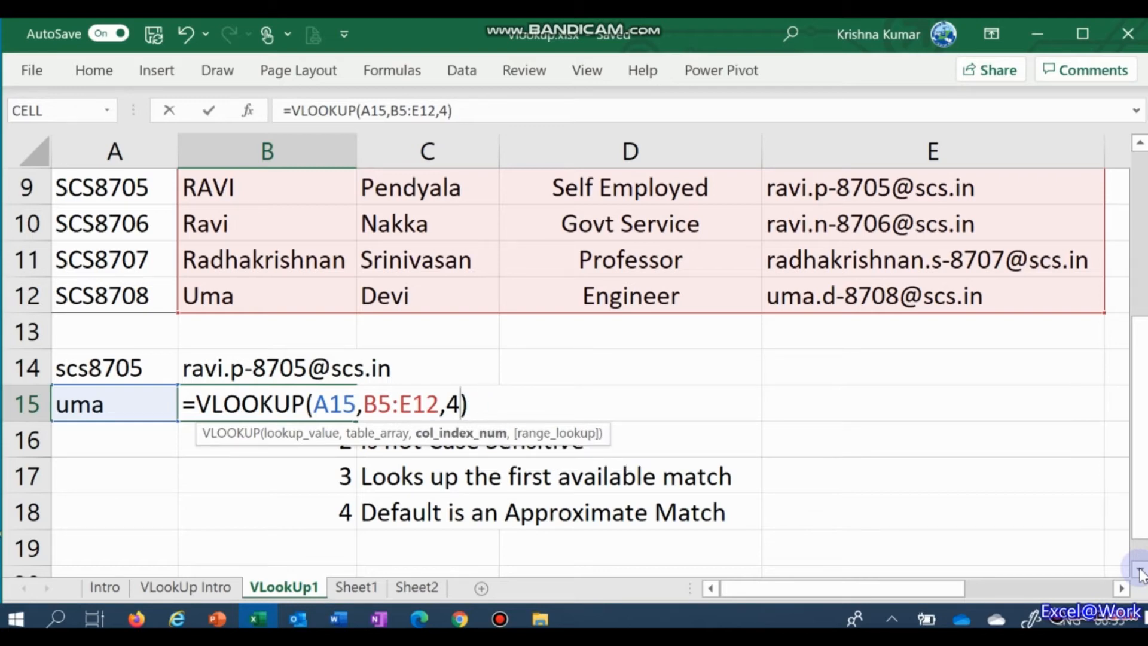
key("ctrl+Return")
key("Down")
key("Down")
key("Down")
key("Down")
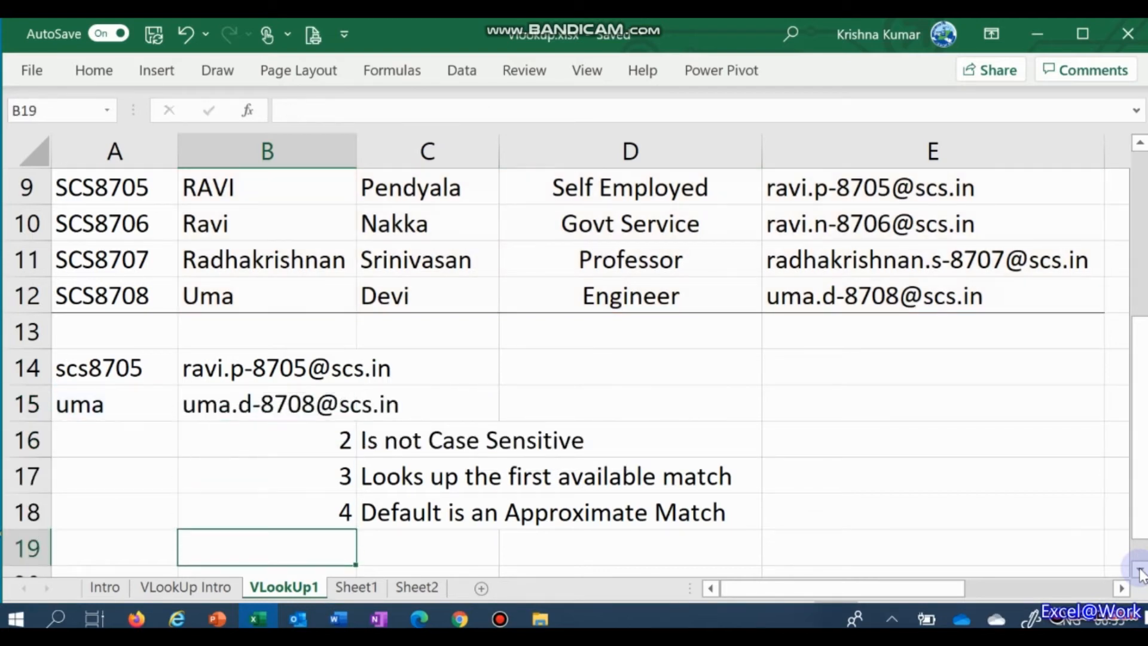
key("Right")
key("Left")
key("Right")
key("Left")
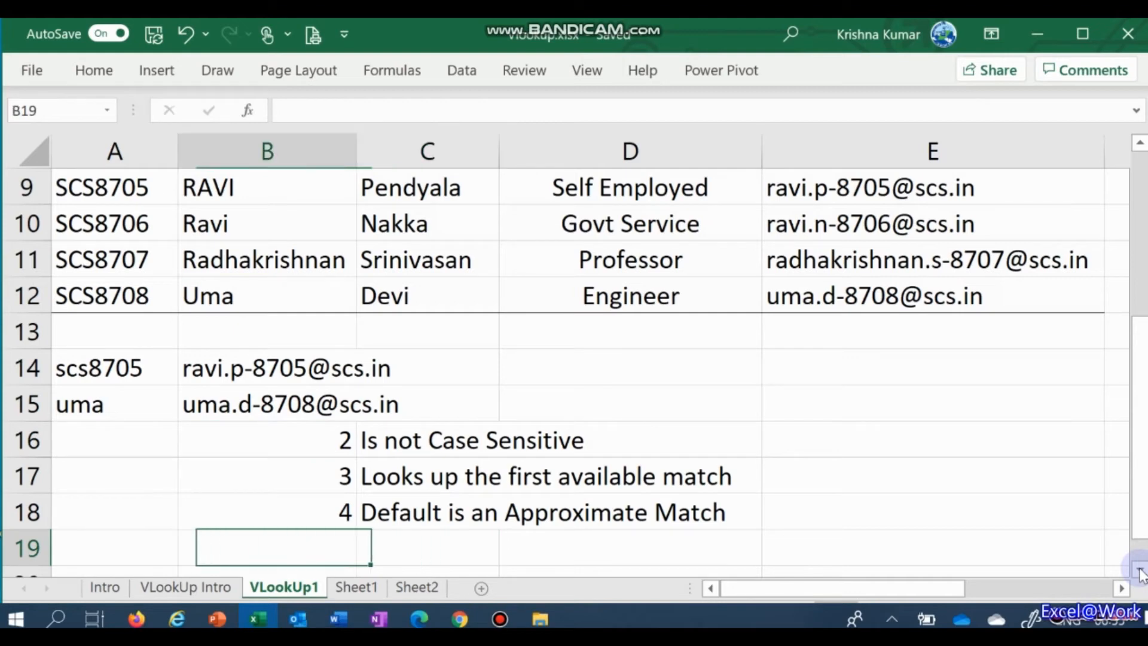
key("Right")
key("Left")
key("Left")
key("Right")
key("Right")
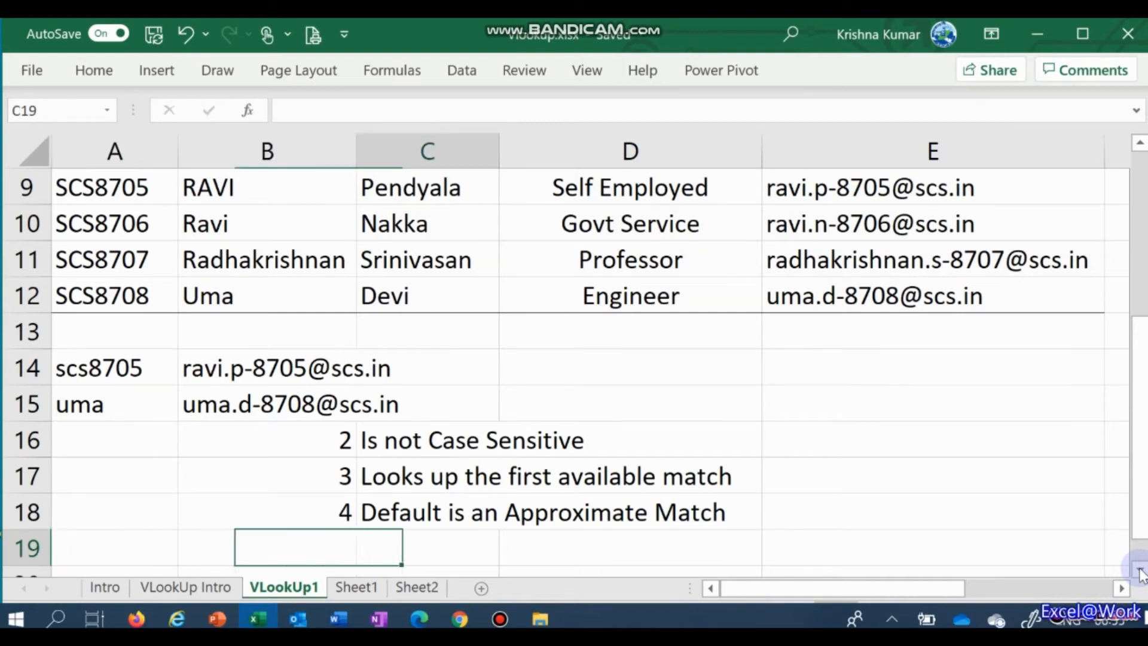
key("Left")
key("Left")
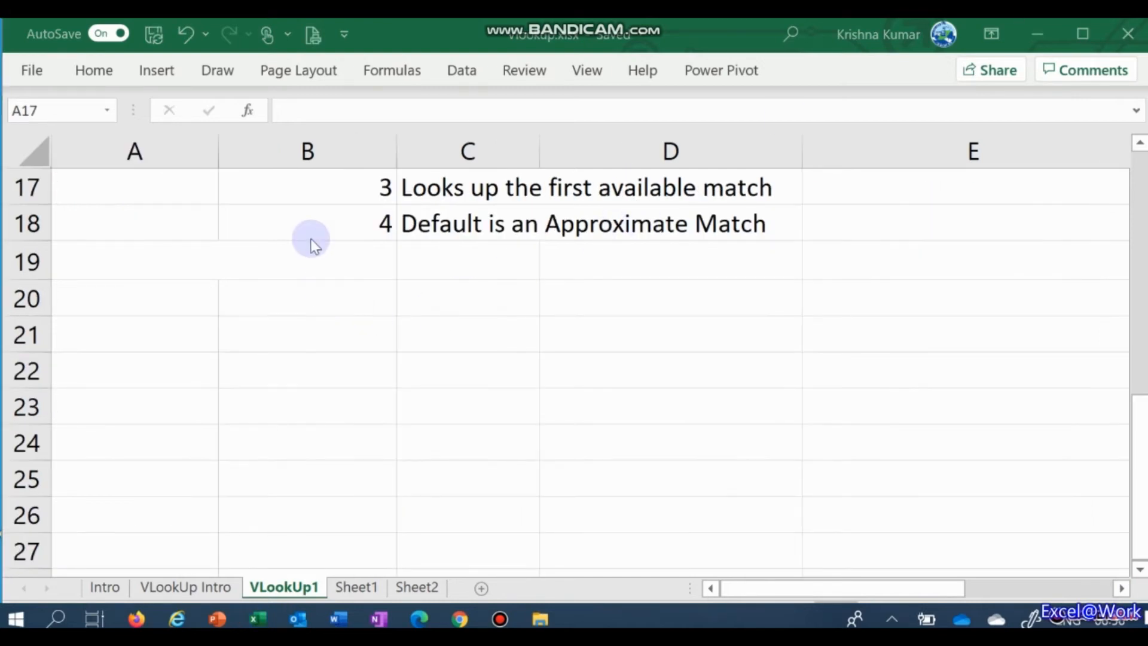
Undo the last change to bring back the commission table starting at A19.
left_click(311, 242)
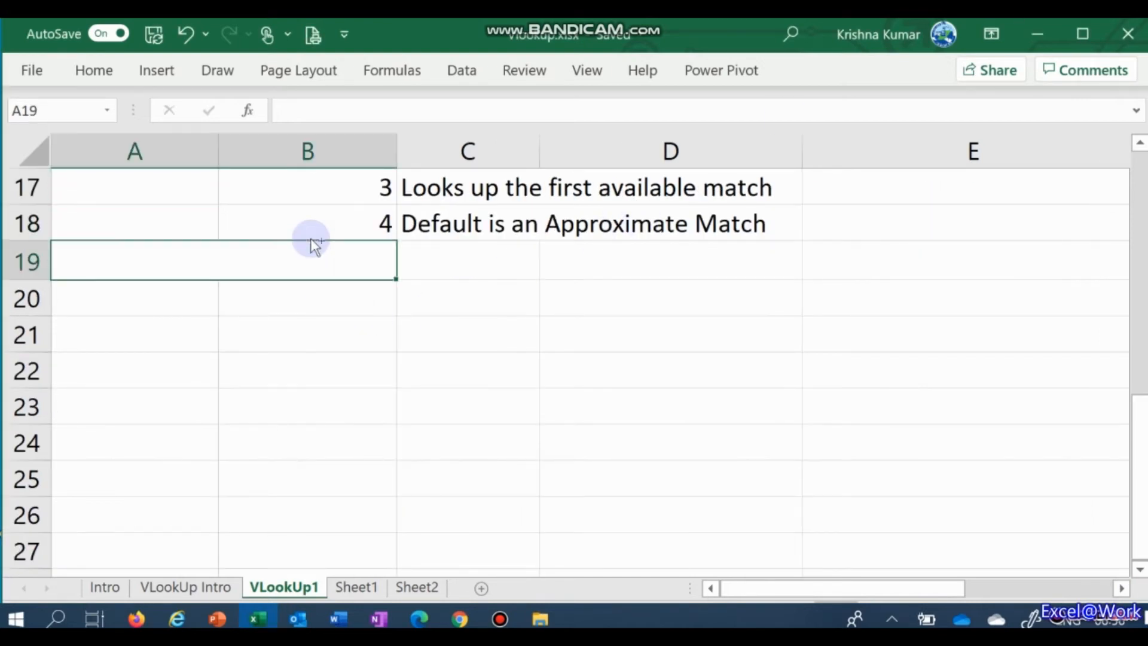
key("Down")
key("Up")
key("ctrl+z")
Examine the Sales Amount thresholds and their commission rates in the commission table from row 19 down.
key("Down")
key("Down")
key("Down")
key("Down")
key("Down")
key("Down")
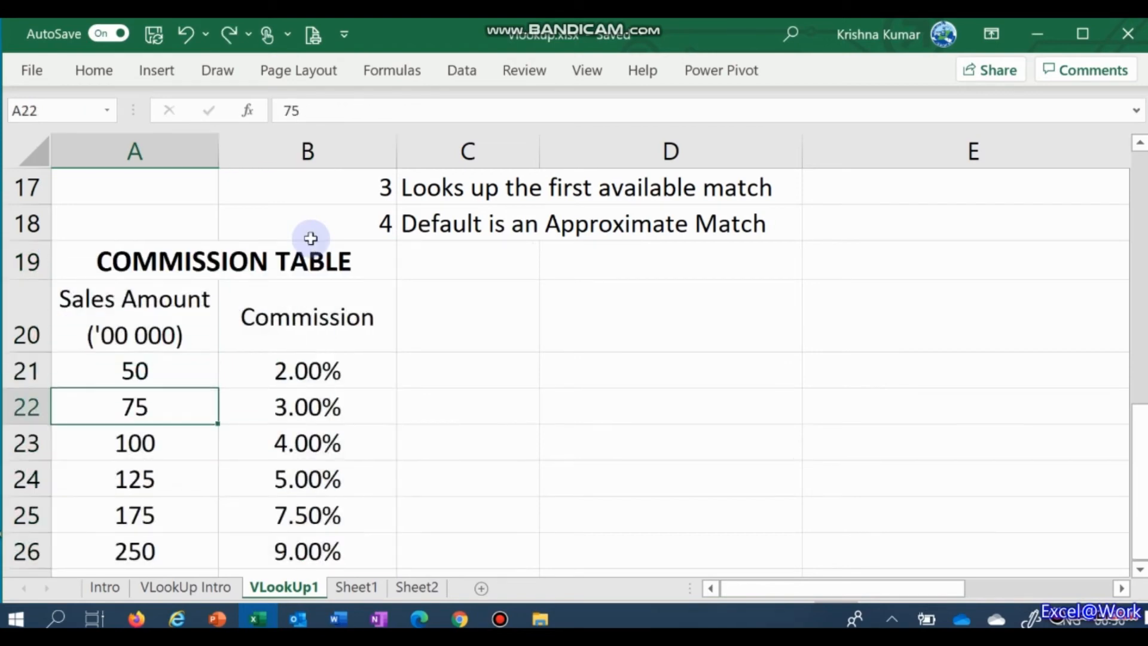
key("Up")
key("Up")
key("Up")
key("Up")
key("Up")
key("Up")
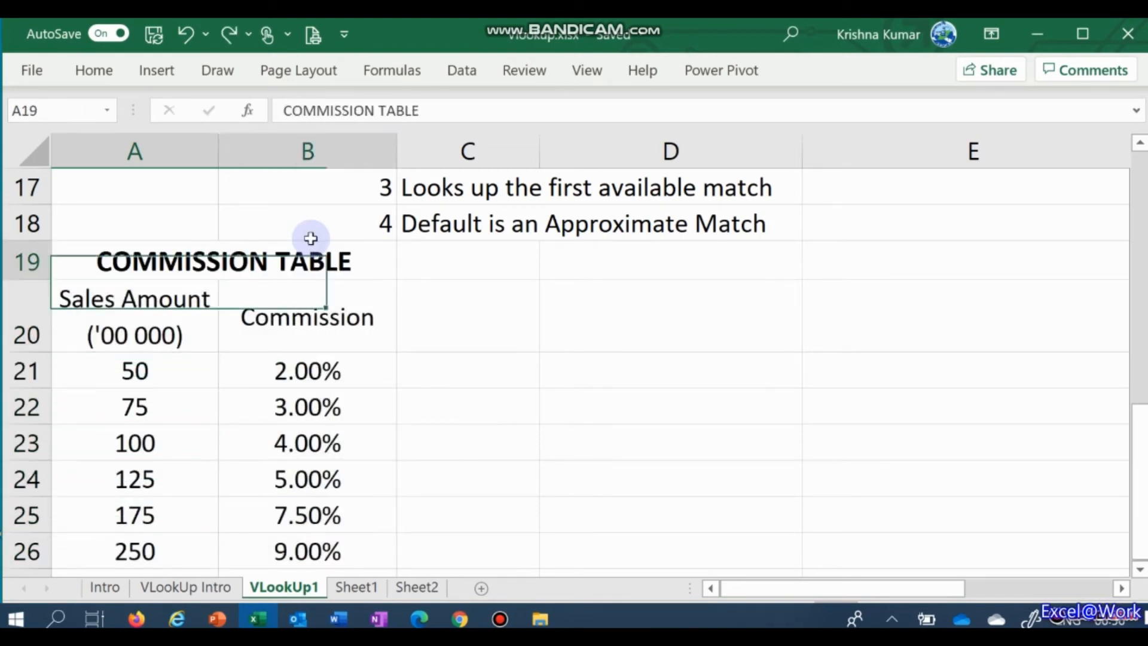
key("Down")
key("Down")
key("Down")
key("Down")
key("Down")
key("Down")
key("Down")
key("Down")
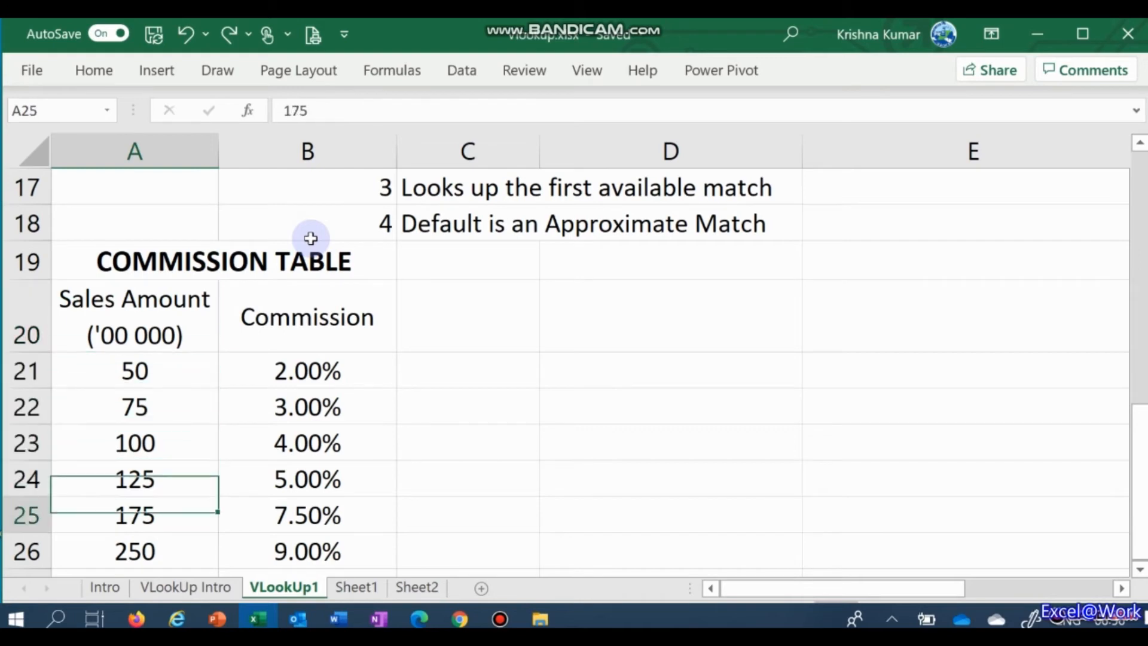
Examine how each Sales Amount threshold in A21:A26 pairs with its commission rate in B21:B26.
key("Up")
key("Up")
key("Up")
key("Up")
key("Up")
key("Up")
key("Up")
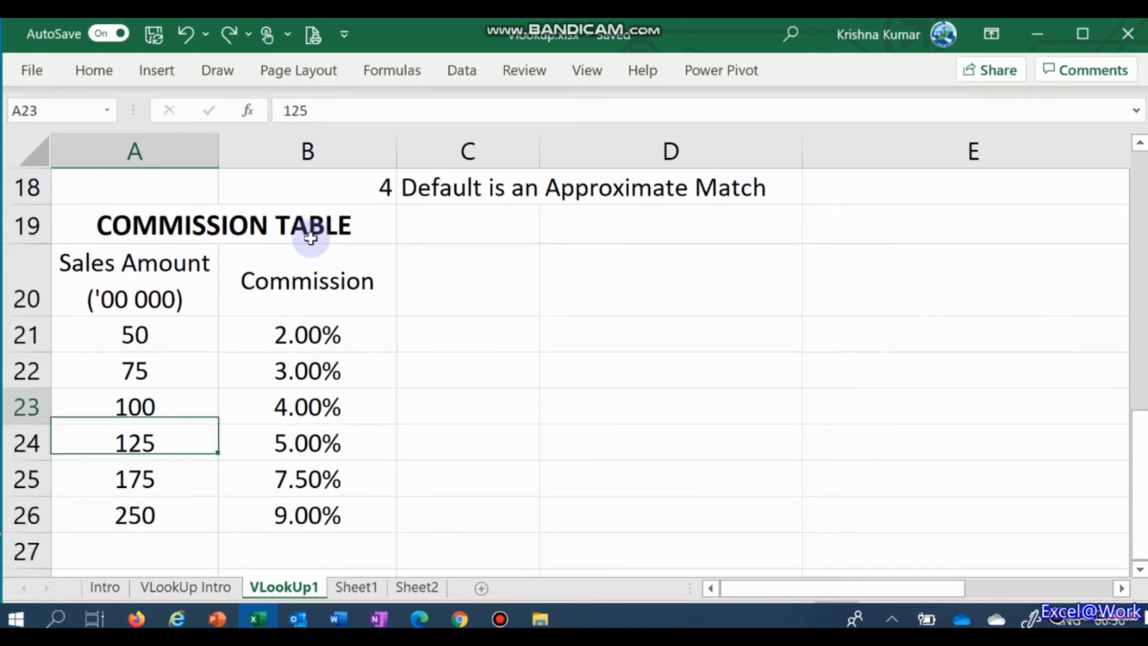
key("Down")
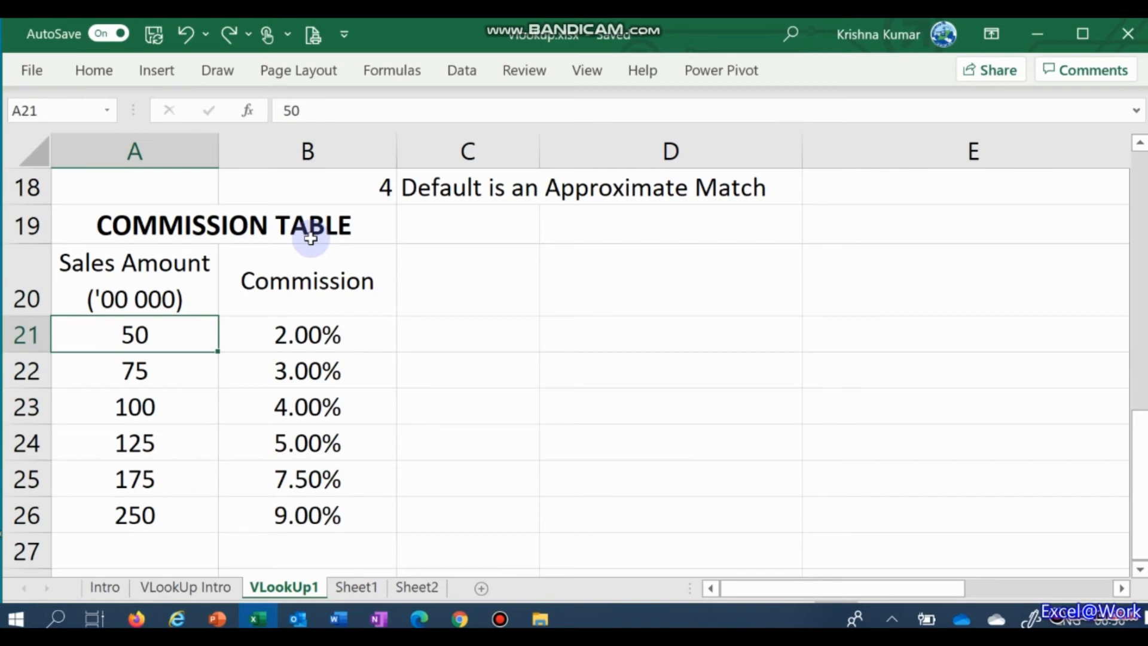
key("Right")
key("Left")
key("Down")
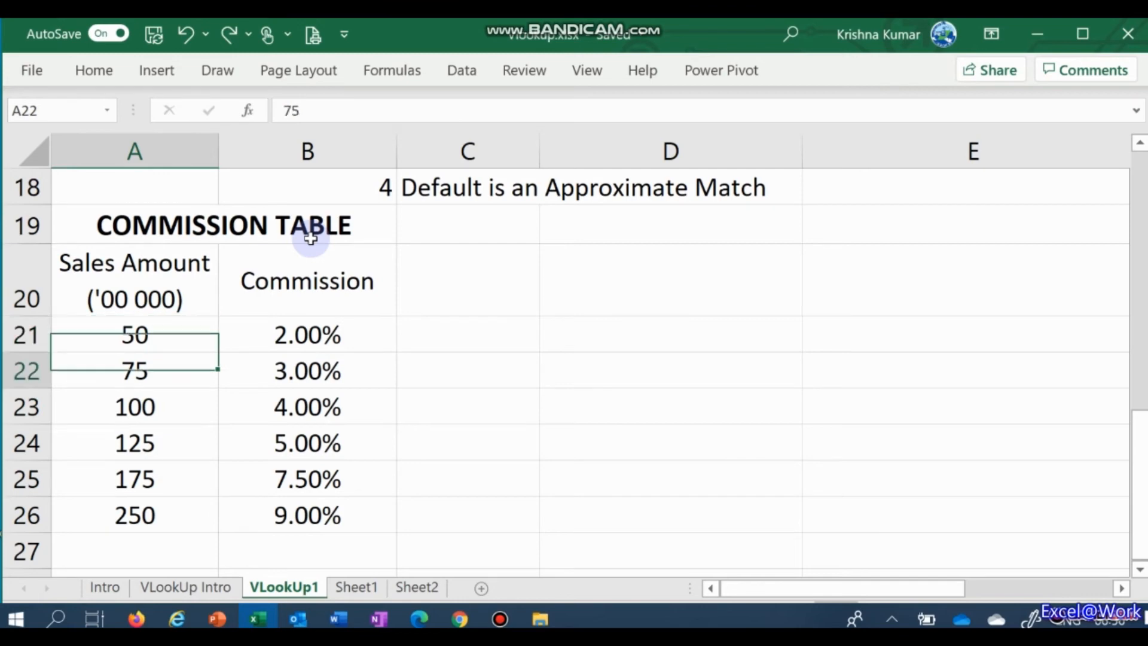
key("Right")
key("Left")
key("Down")
key("Down")
key("Right")
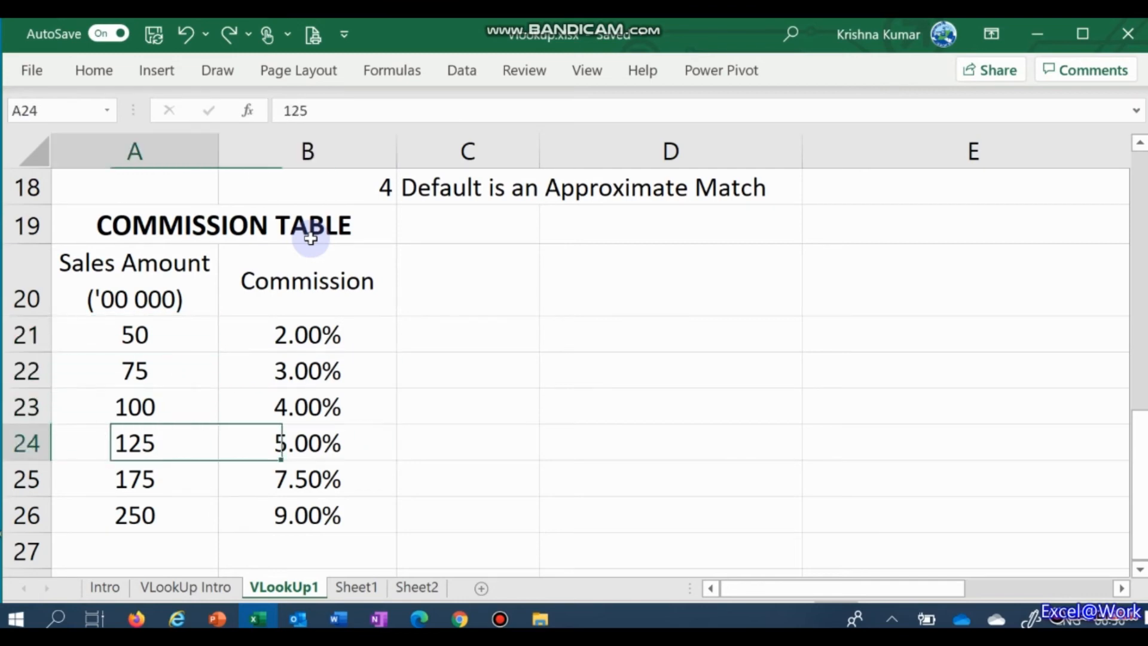
key("Left")
key("Right")
key("Left")
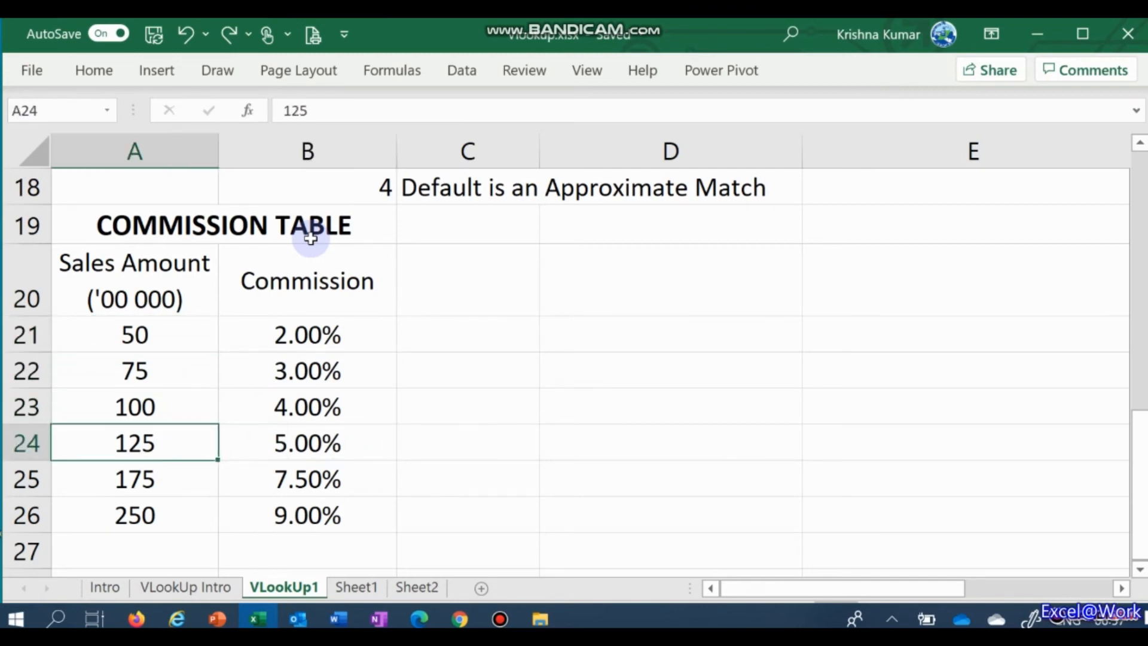
key("Down")
key("Down")
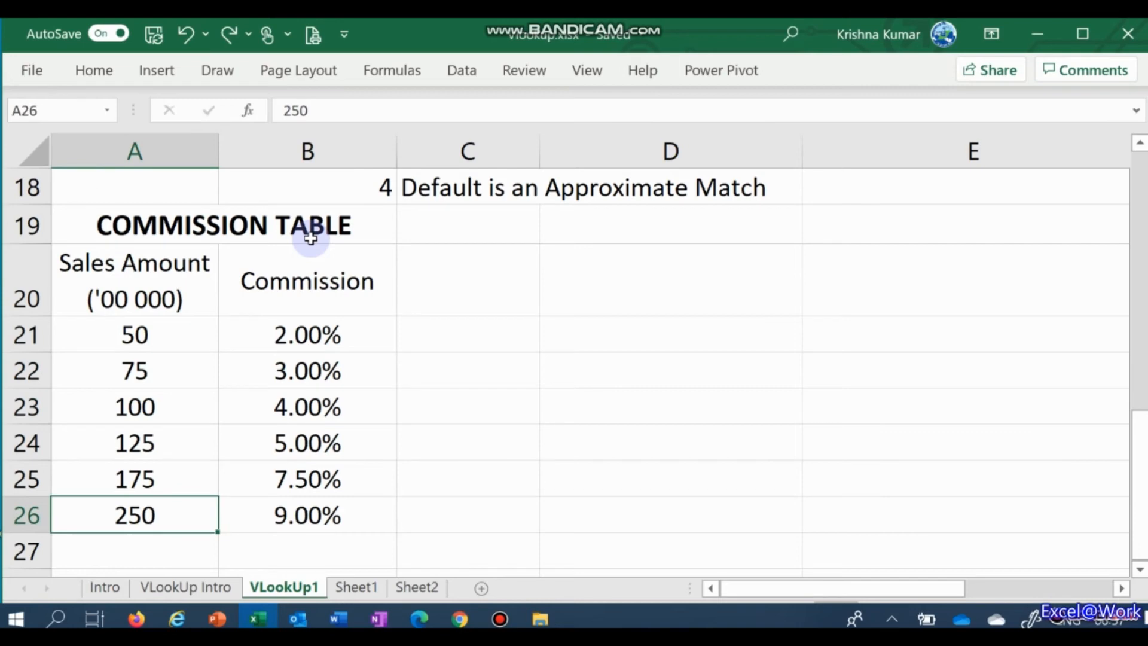
key("Up")
key("Up")
key("Up")
key("Up")
key("Up")
Enter the heading "Sale Amount" in C20 beside the commission table.
key("Right")
key("Right")
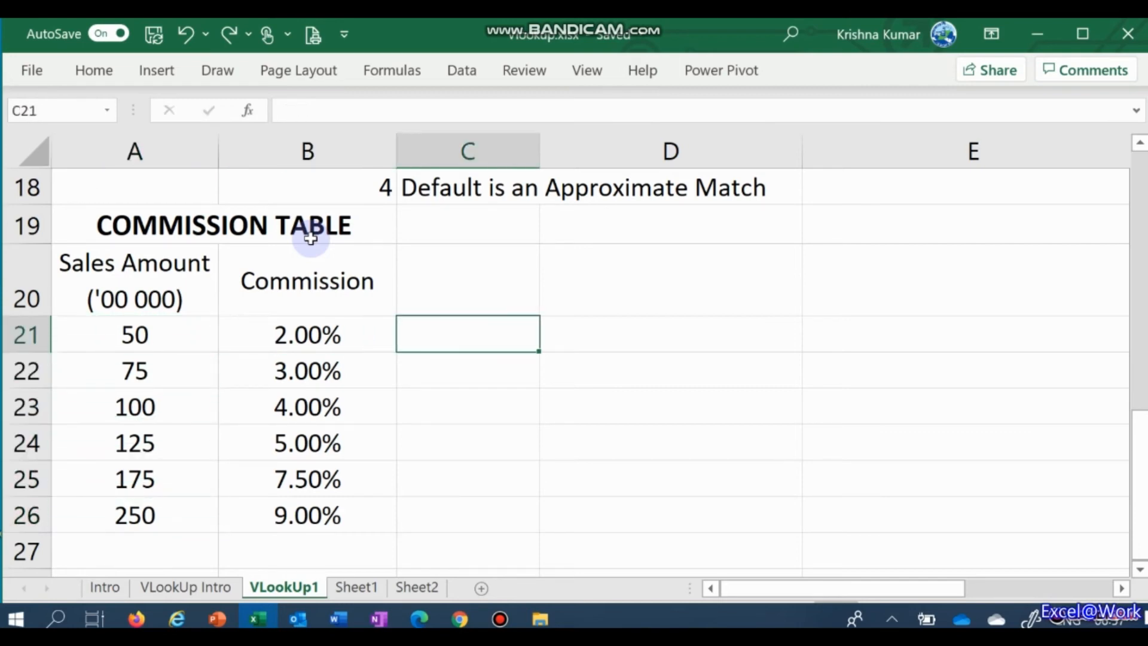
key("Right")
key("Down")
key("Left")
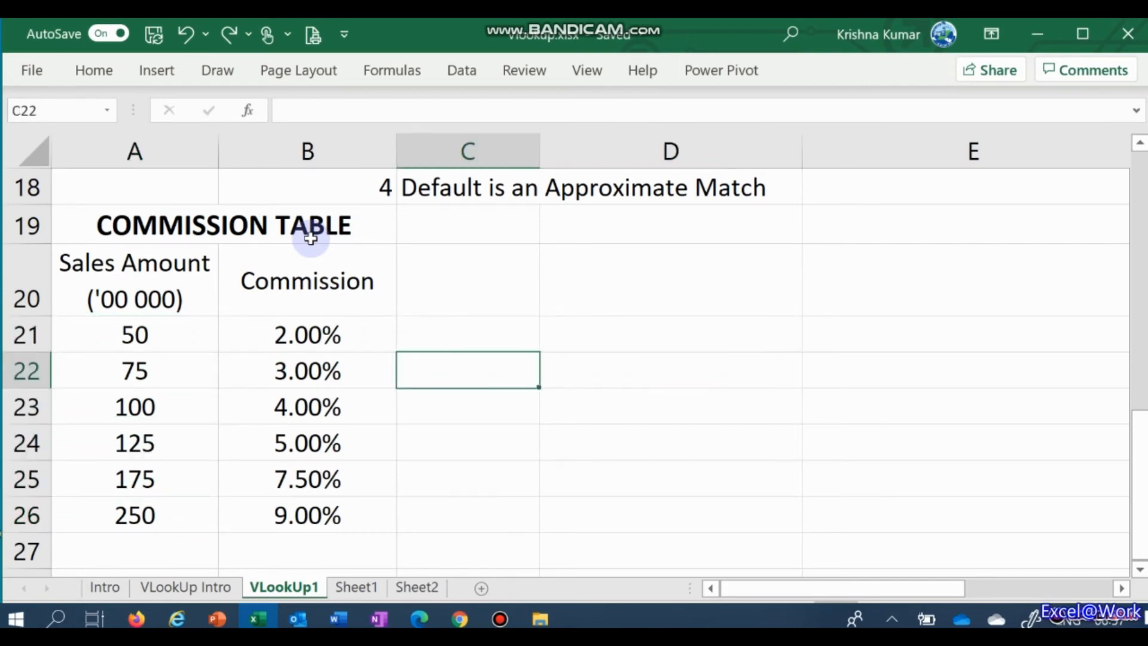
key("Right")
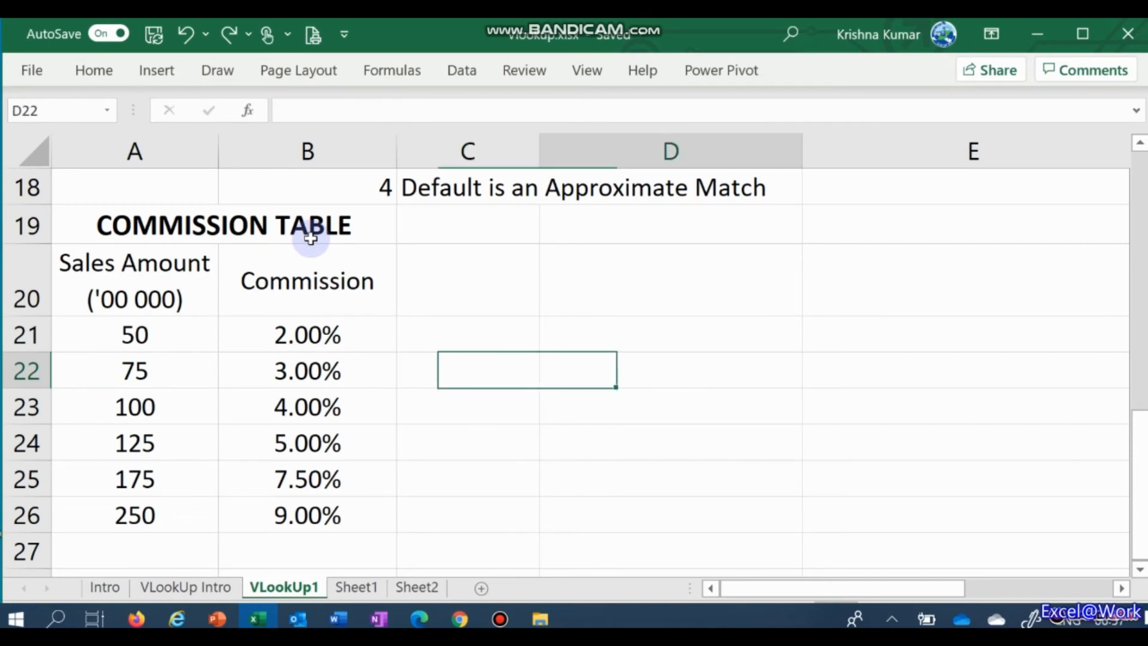
key("Left")
key("Up")
key("Up")
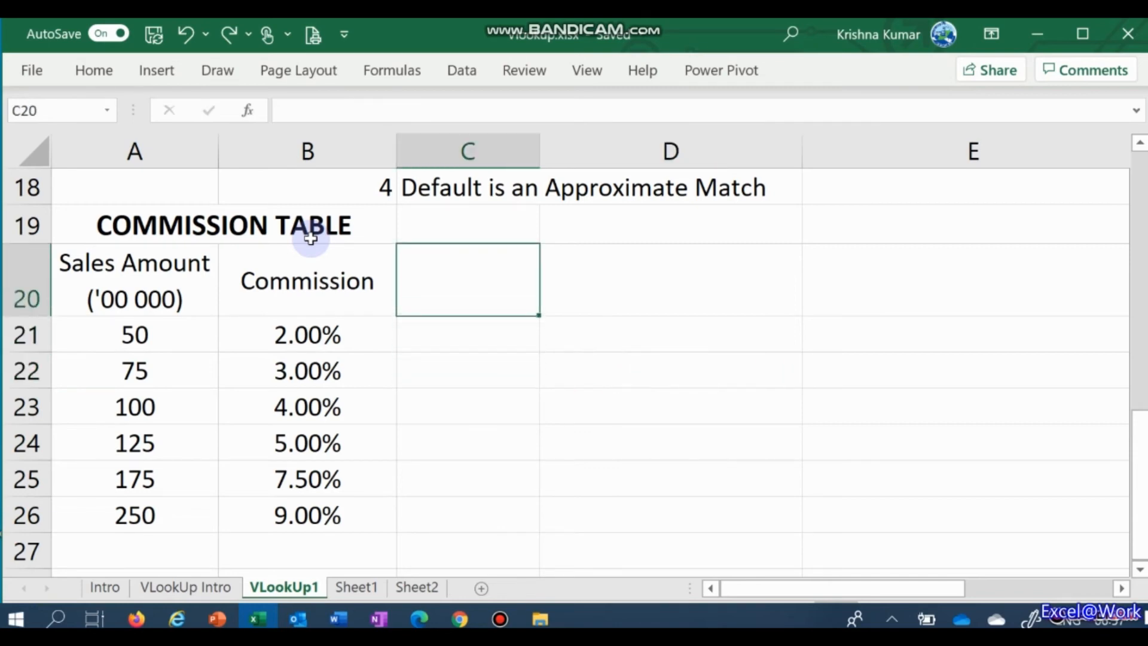
type("Sale Amount")
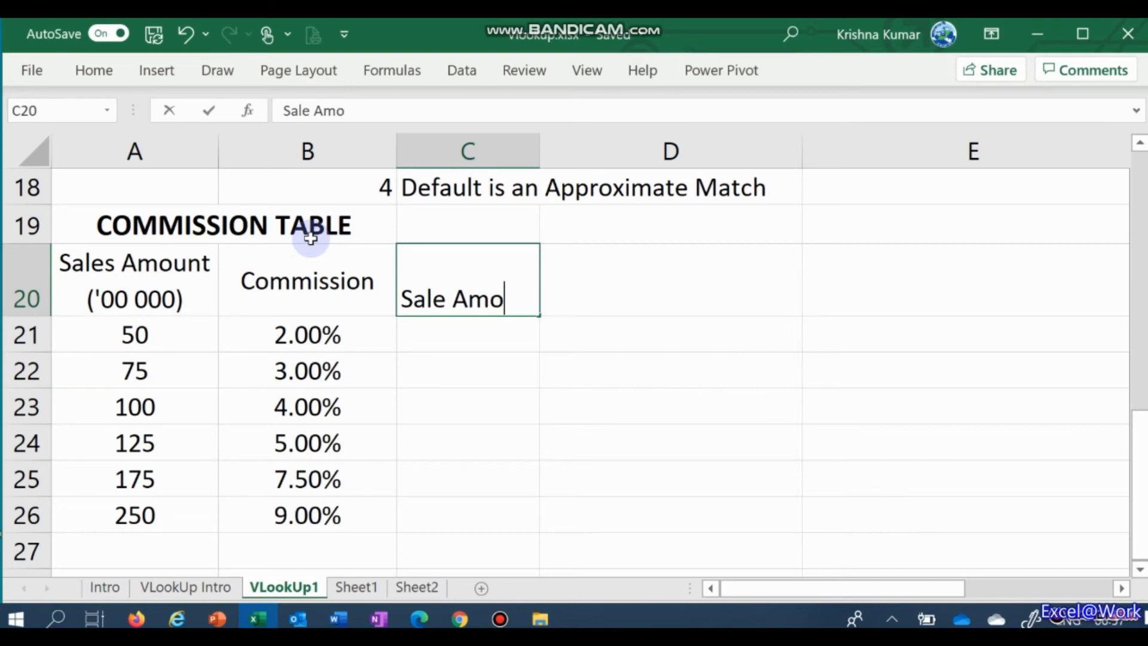
key("Return")
Enter the sale amount 75 in C23 as the value to look up.
key("Down")
key("Down")
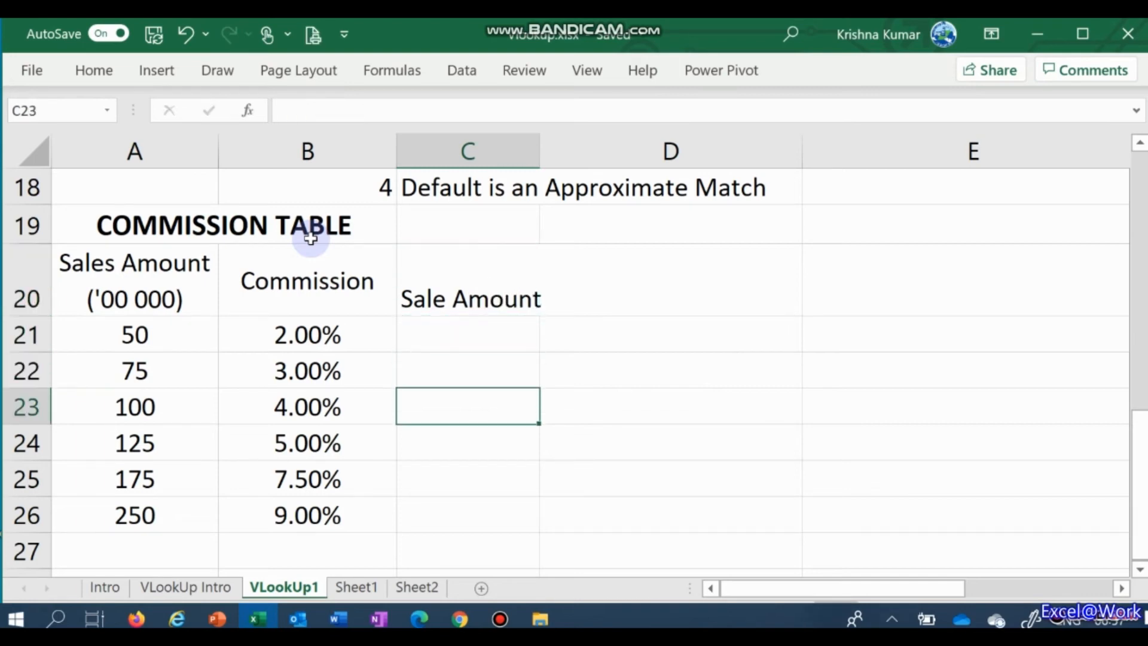
type("75")
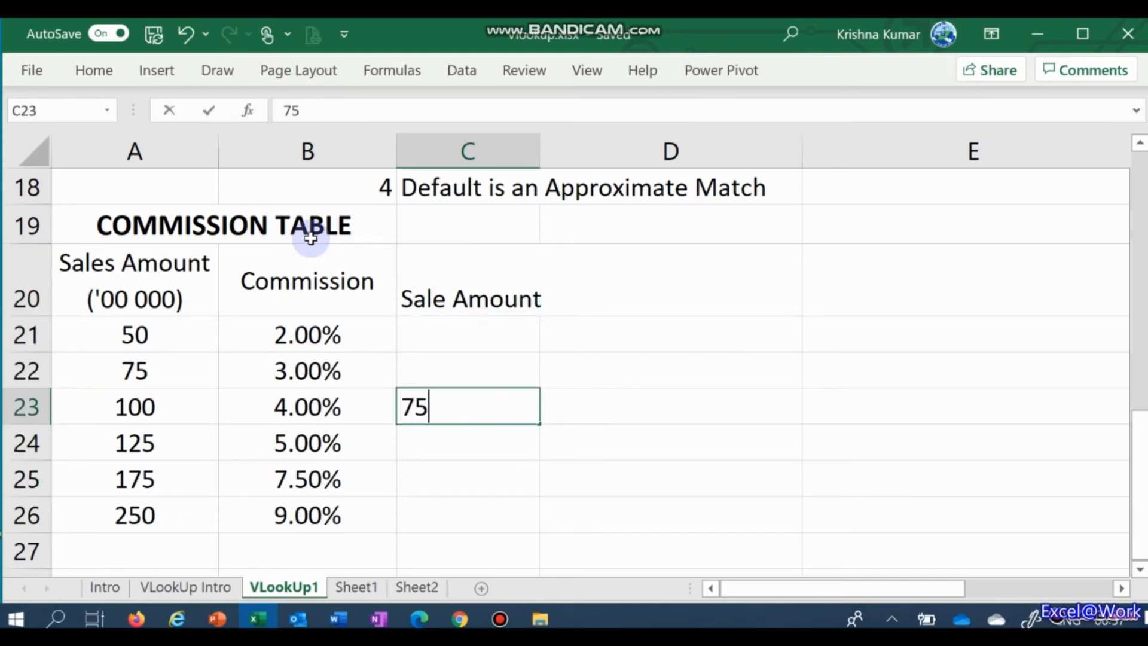
key("Tab")
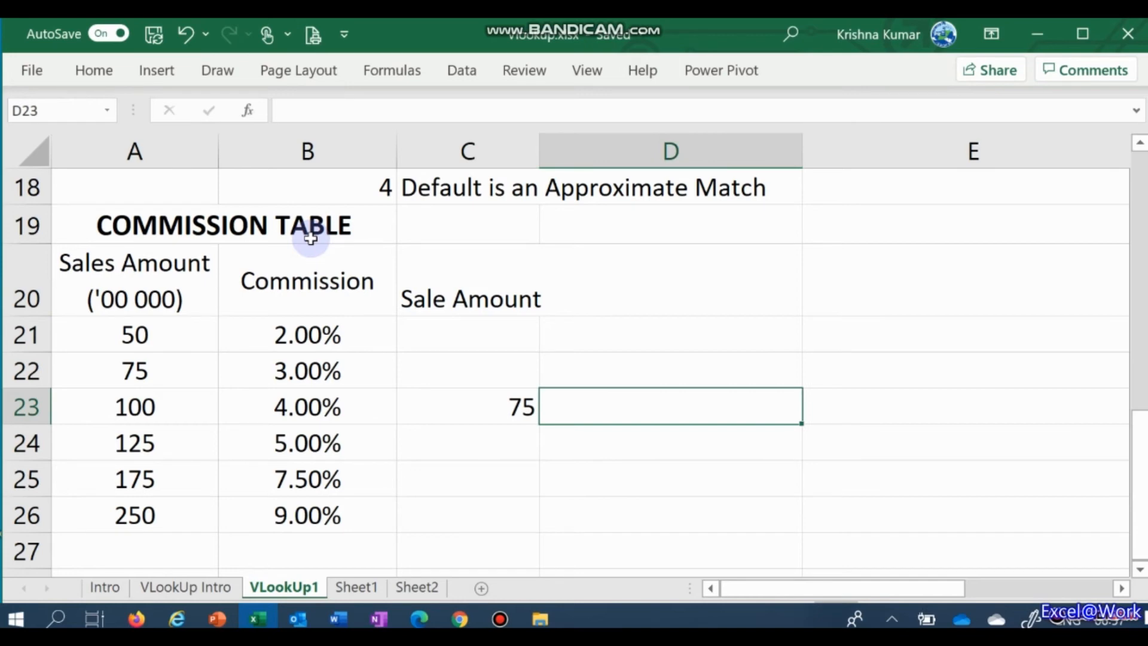
Start a VLOOKUP formula in D23 with C23 as the lookup value.
type("=vlook")
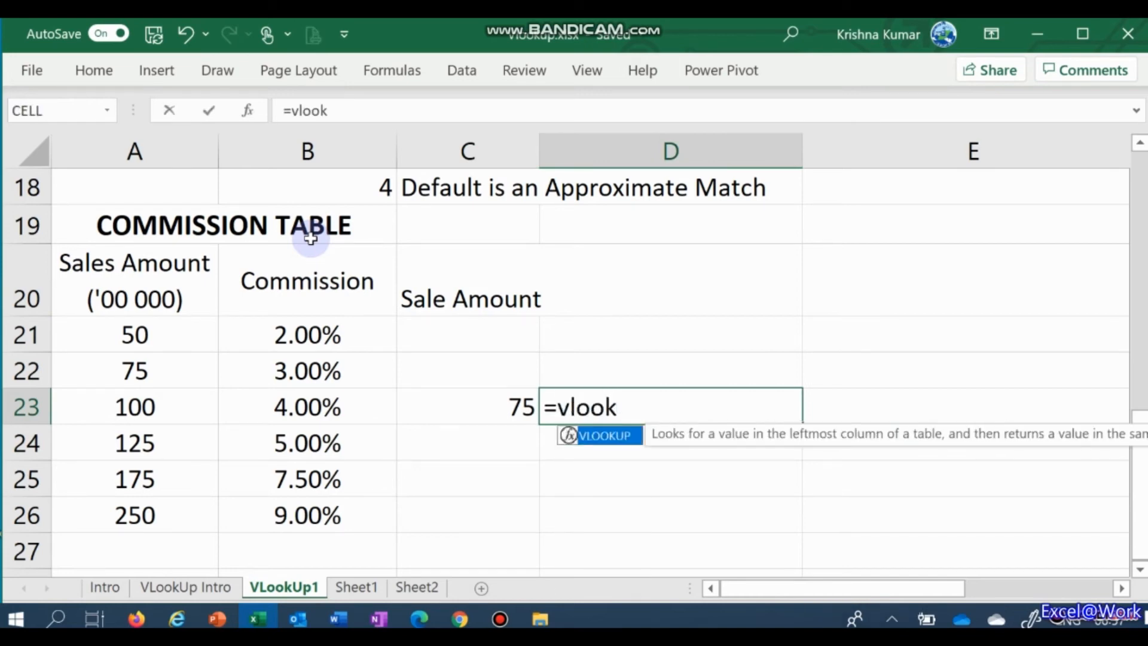
type("up(")
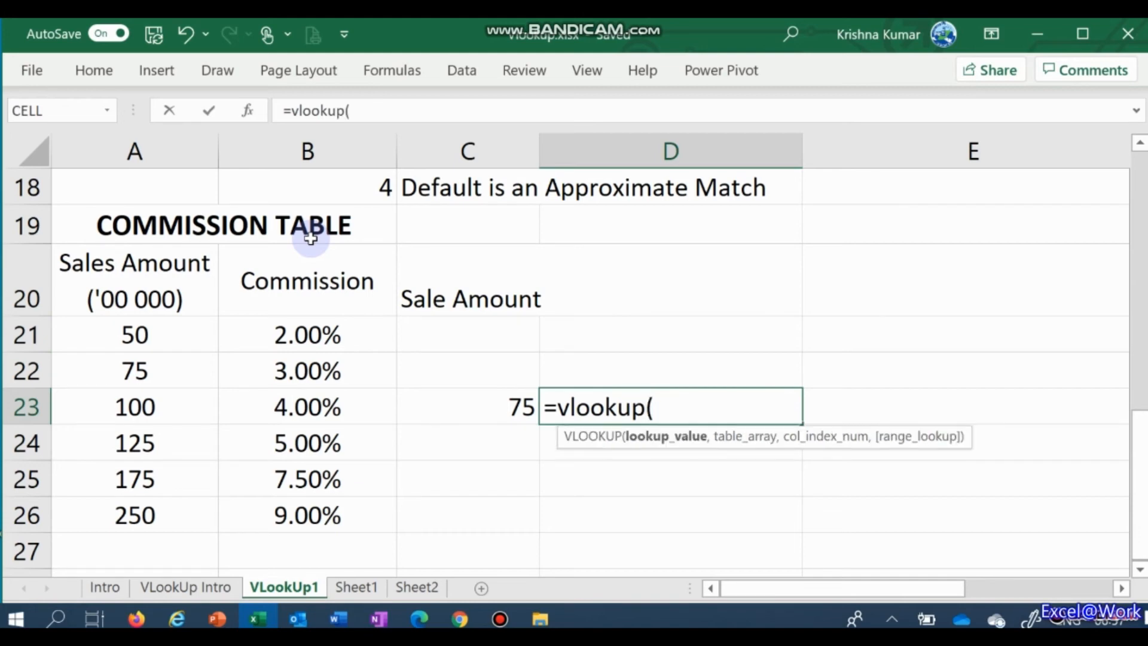
key("Left")
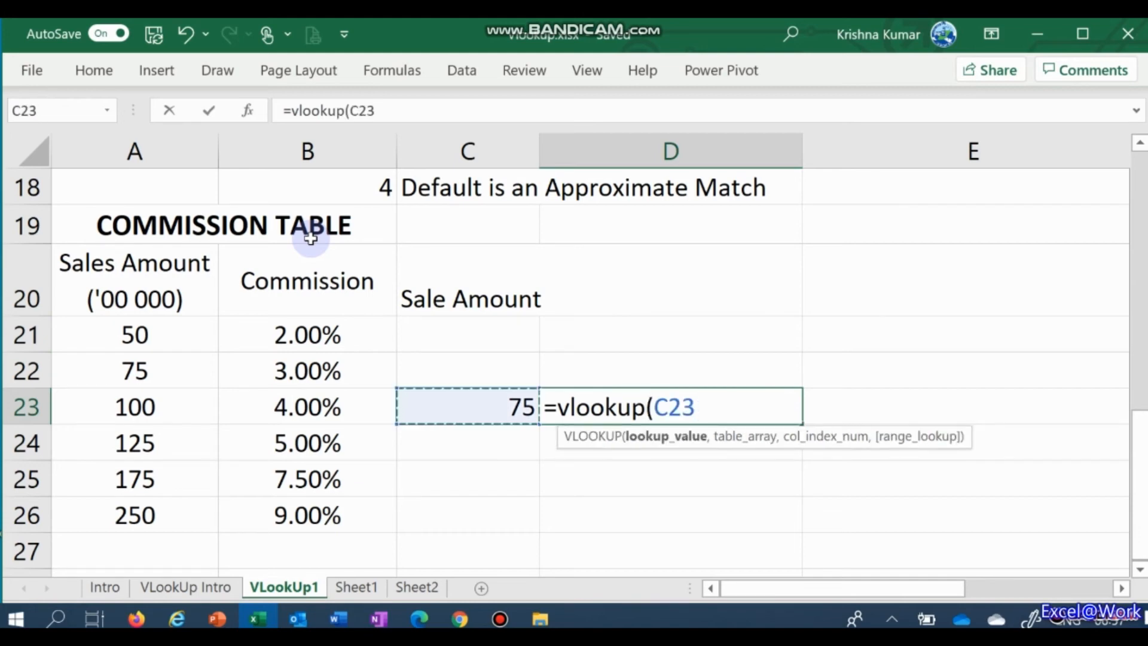
type(",")
Set the table array of the D23 VLOOKUP to the commission data in A21:B26.
key("Up")
key("Up")
key("Up")
key("Left")
key("Left")
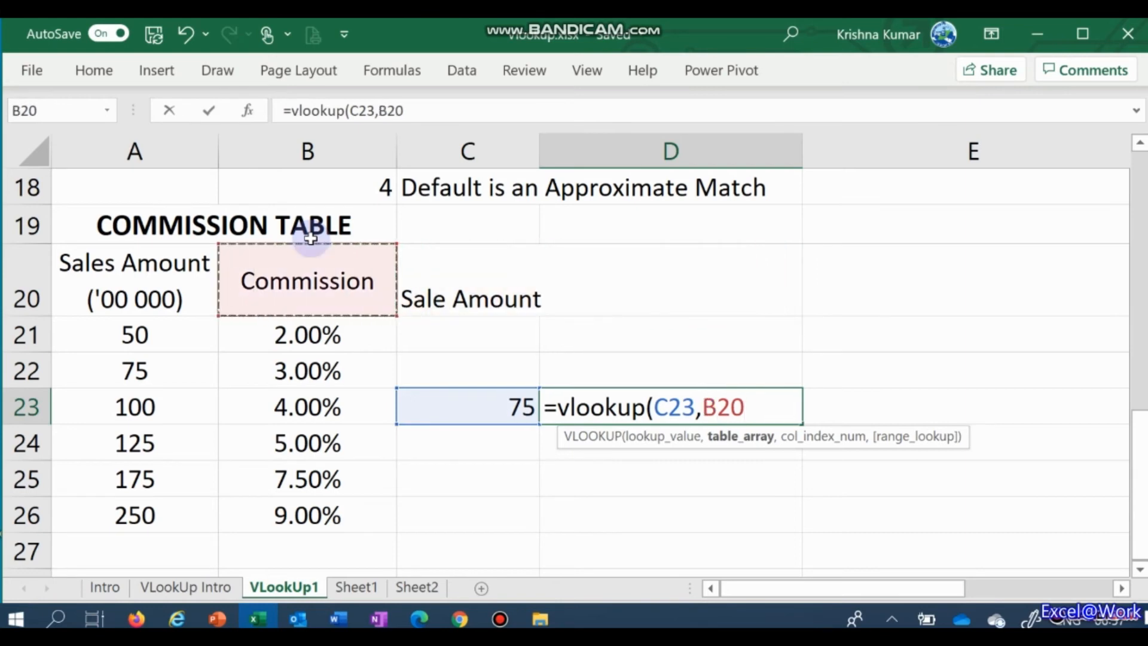
key("Left")
key("Down")
key("shift+Down")
key("shift+Down")
key("shift+Down")
key("shift+Down")
key("shift+Down")
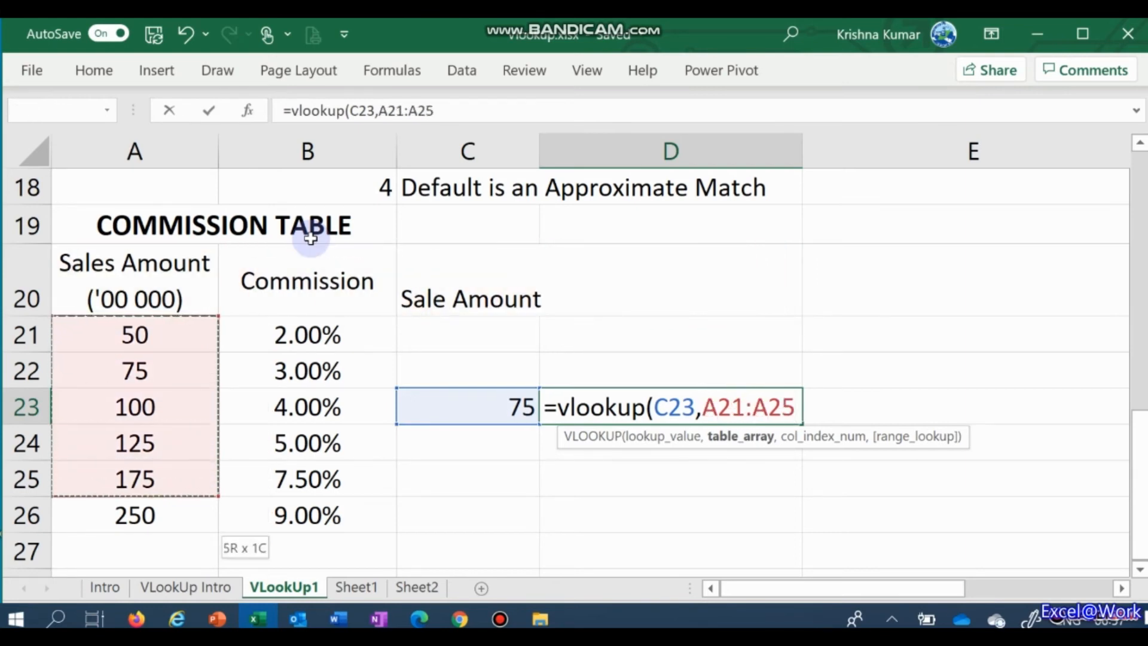
key("shift+Right")
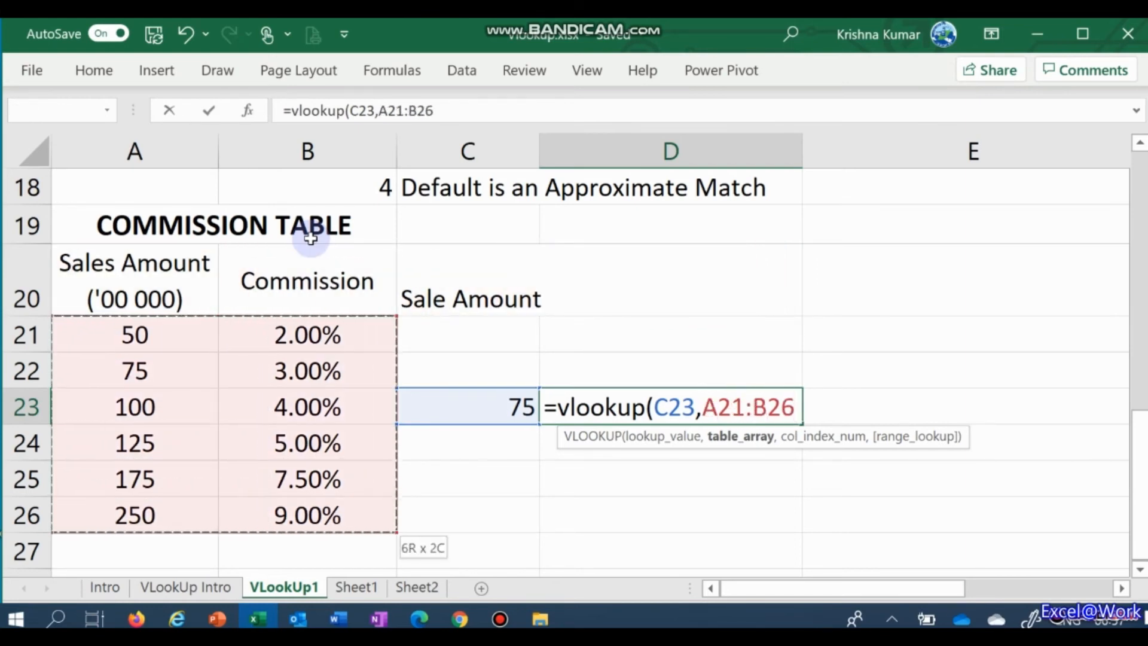
type(",")
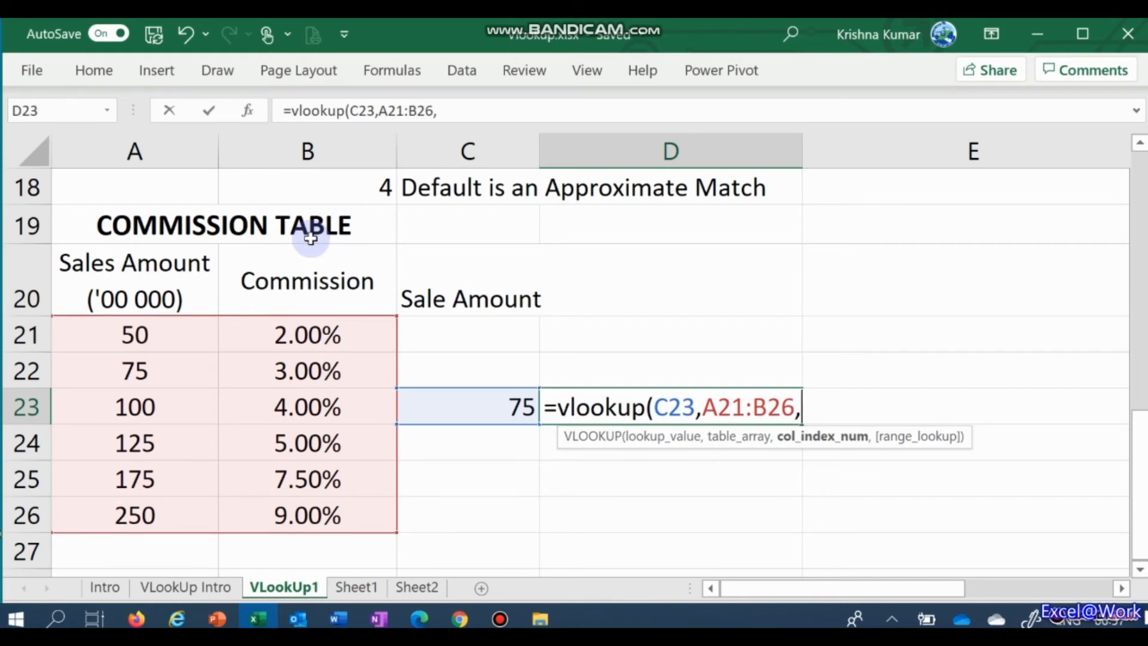
type("b")
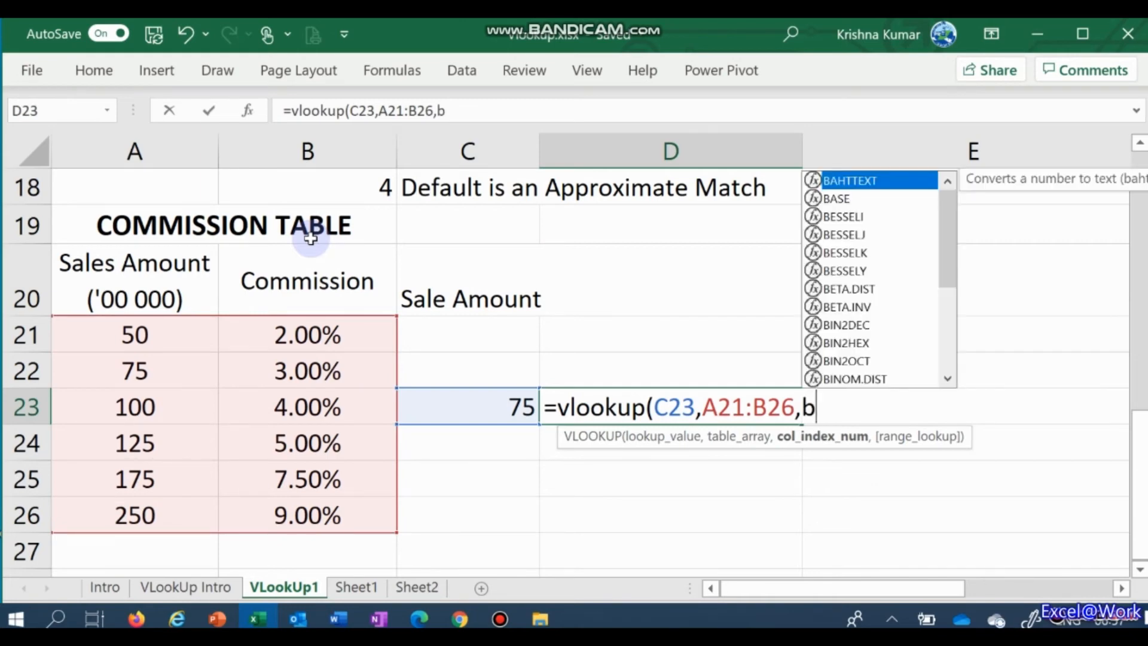
type(",")
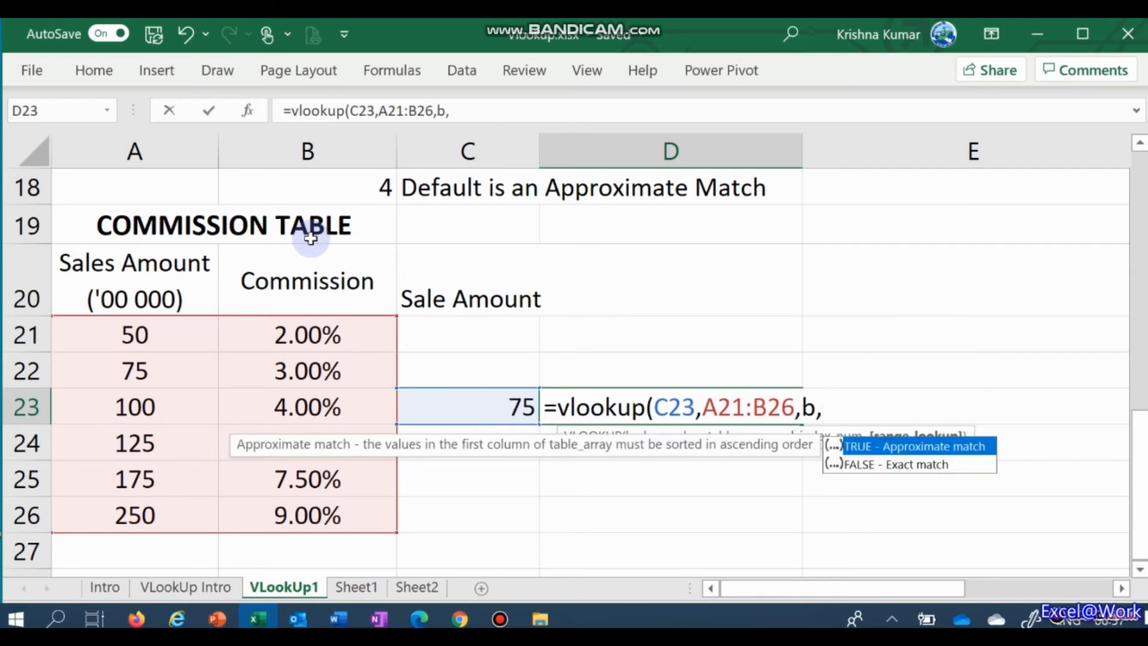
key("Down")
key("Tab")
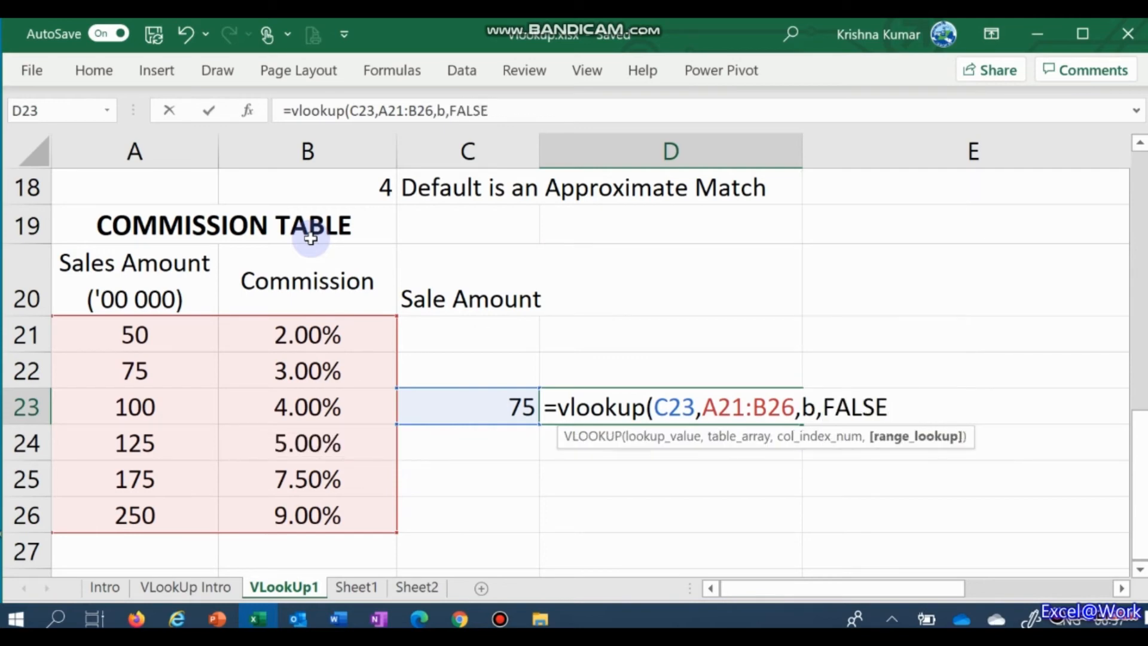
key("BackSpace")
key("BackSpace")
key("BackSpace")
key("BackSpace")
key("BackSpace")
key("BackSpace")
key("BackSpace")
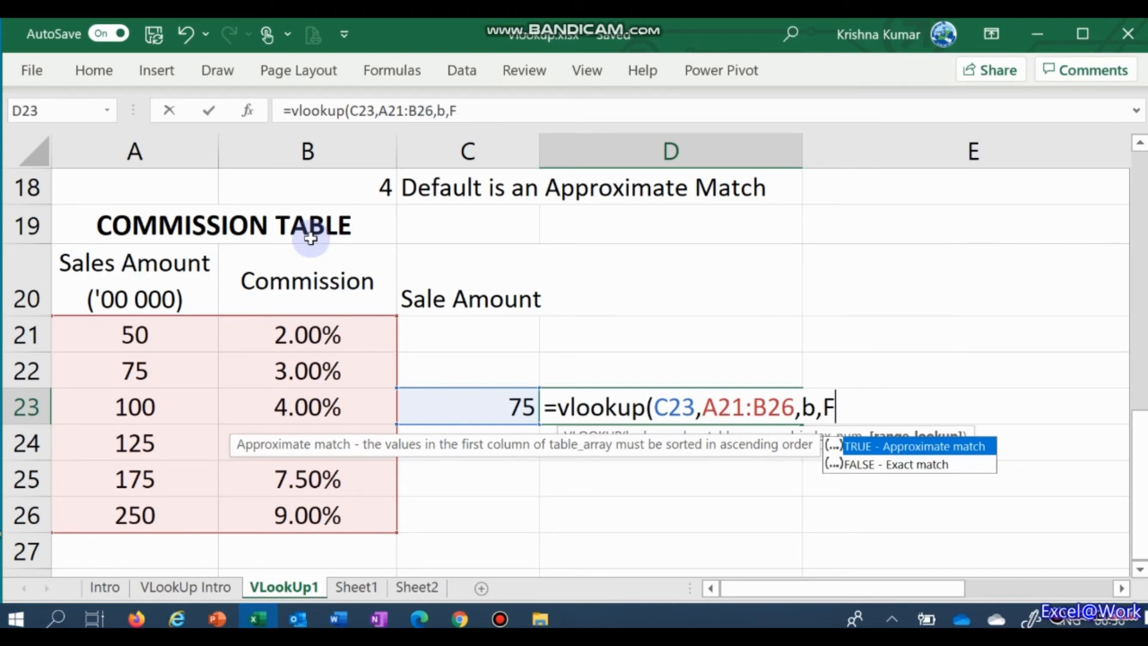
Complete the D23 VLOOKUP with column index 2 and range_lookup 0.
type("2,0")
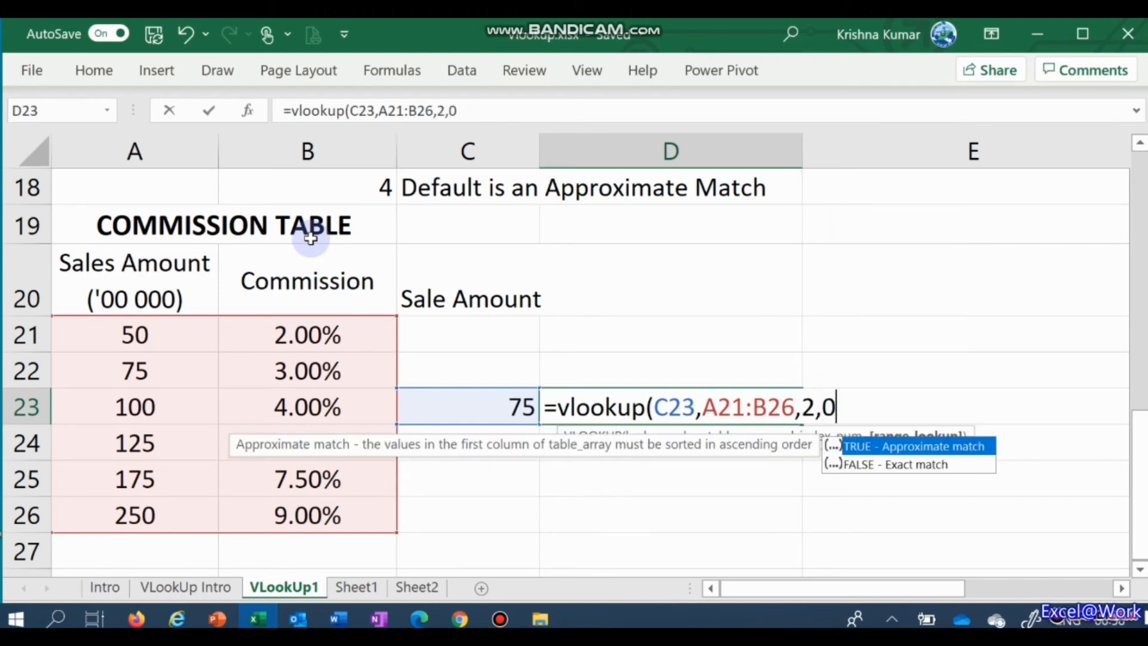
key("Escape")
key("ctrl+Return")
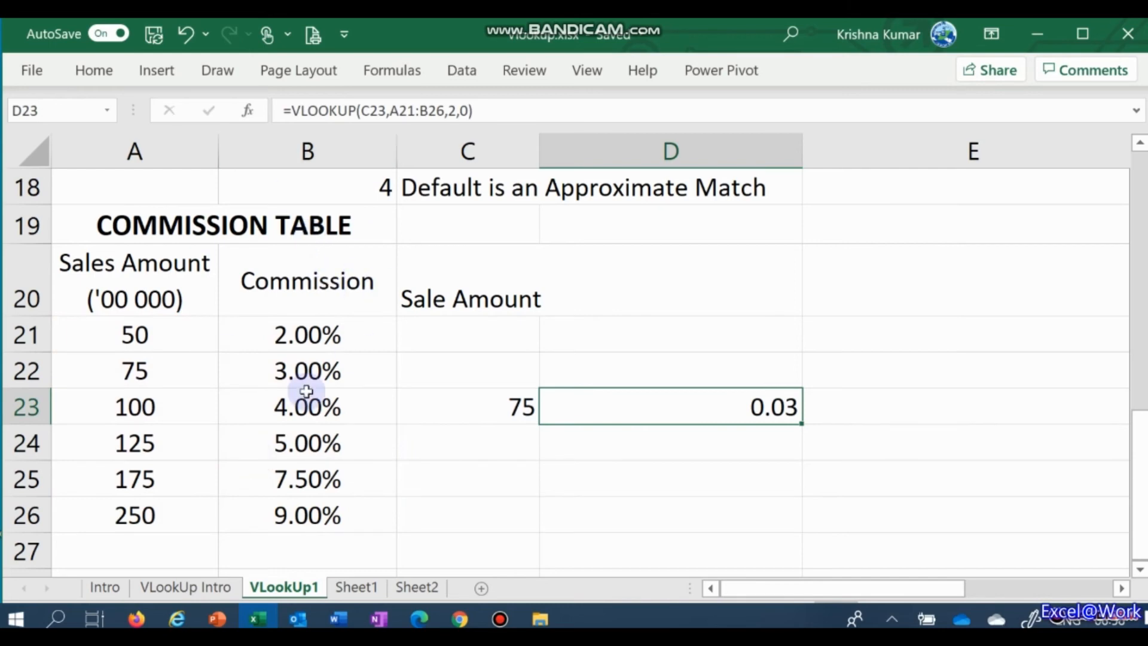
left_click(291, 345)
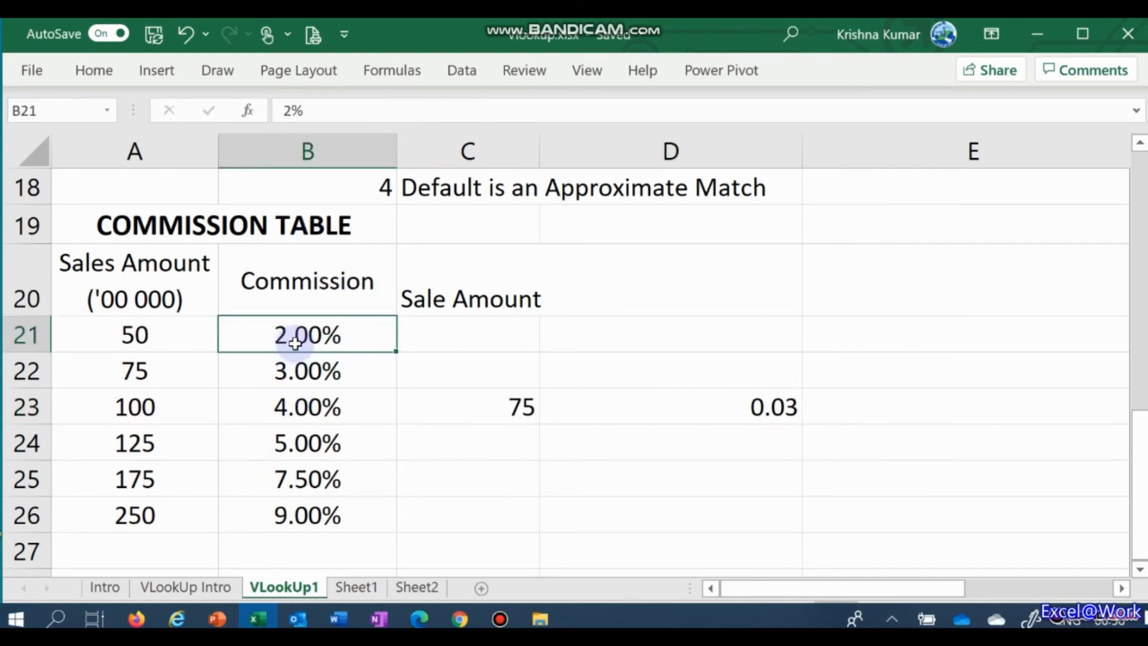
right_click(295, 343)
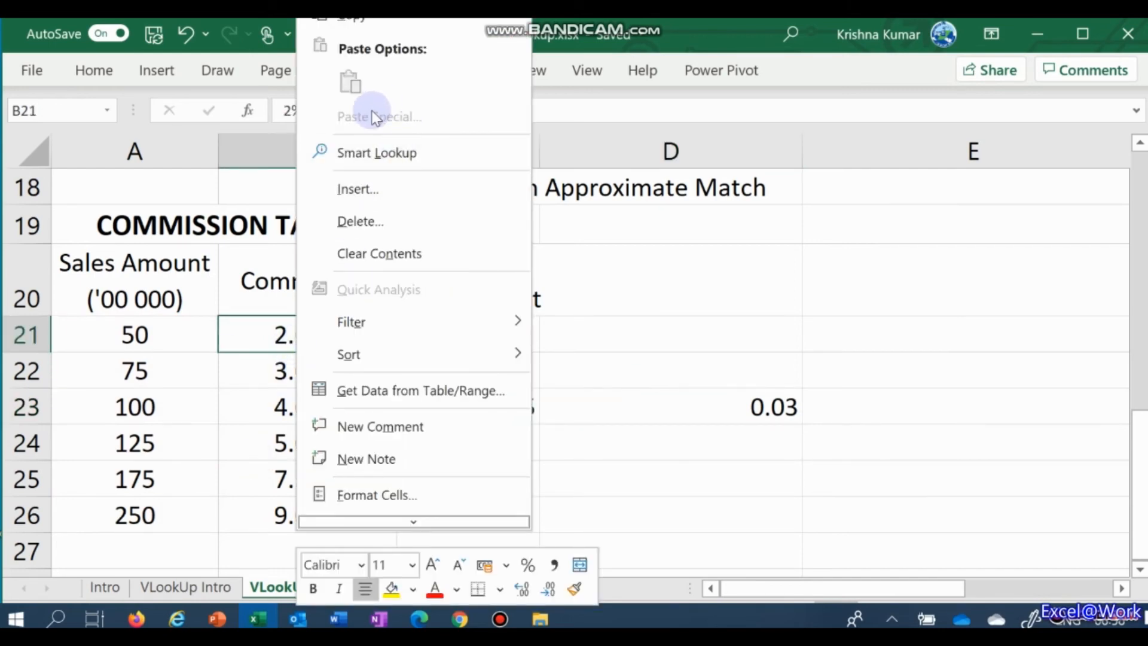
key("Escape")
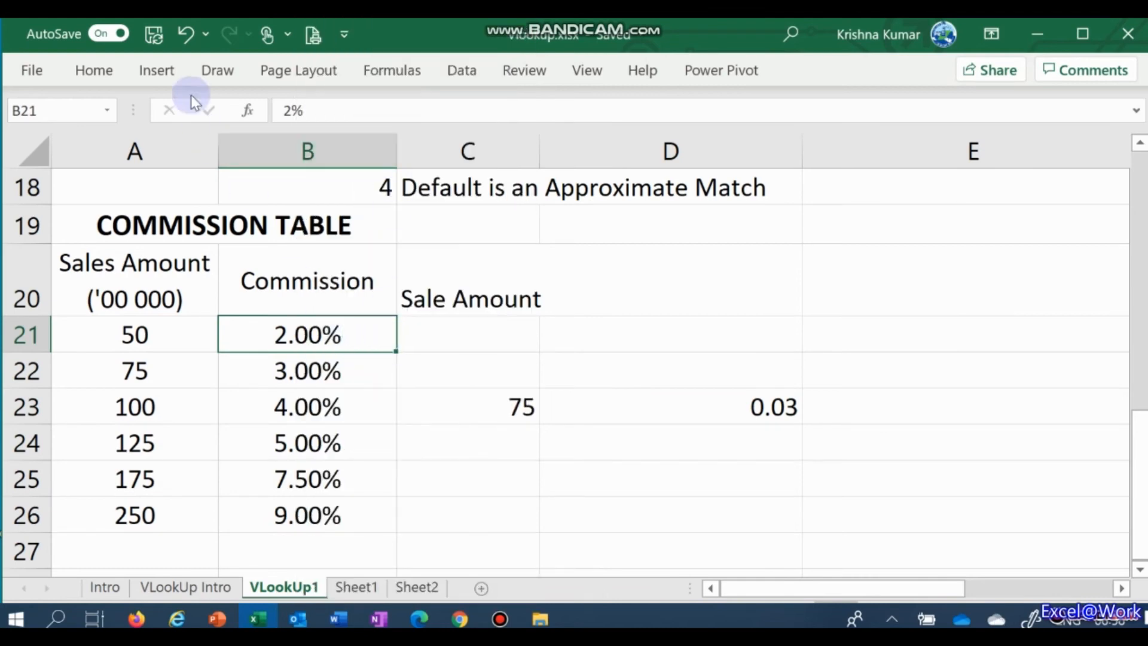
Format the VLOOKUP result in D23 as a percentage and centre it horizontally.
left_click(730, 399)
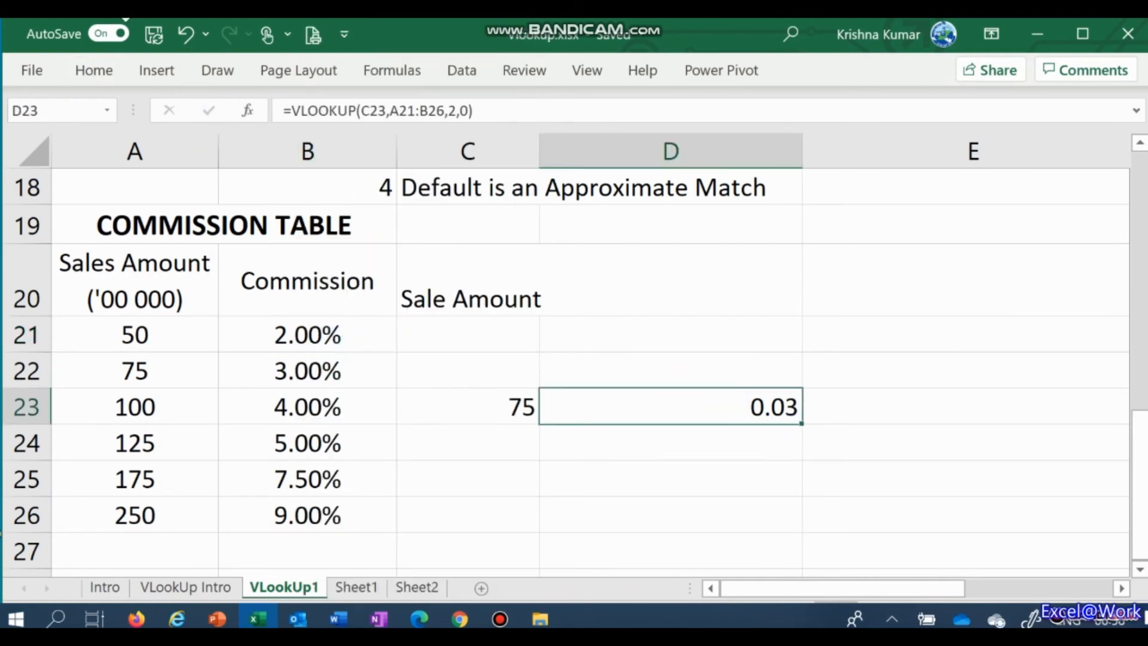
left_click(96, 73)
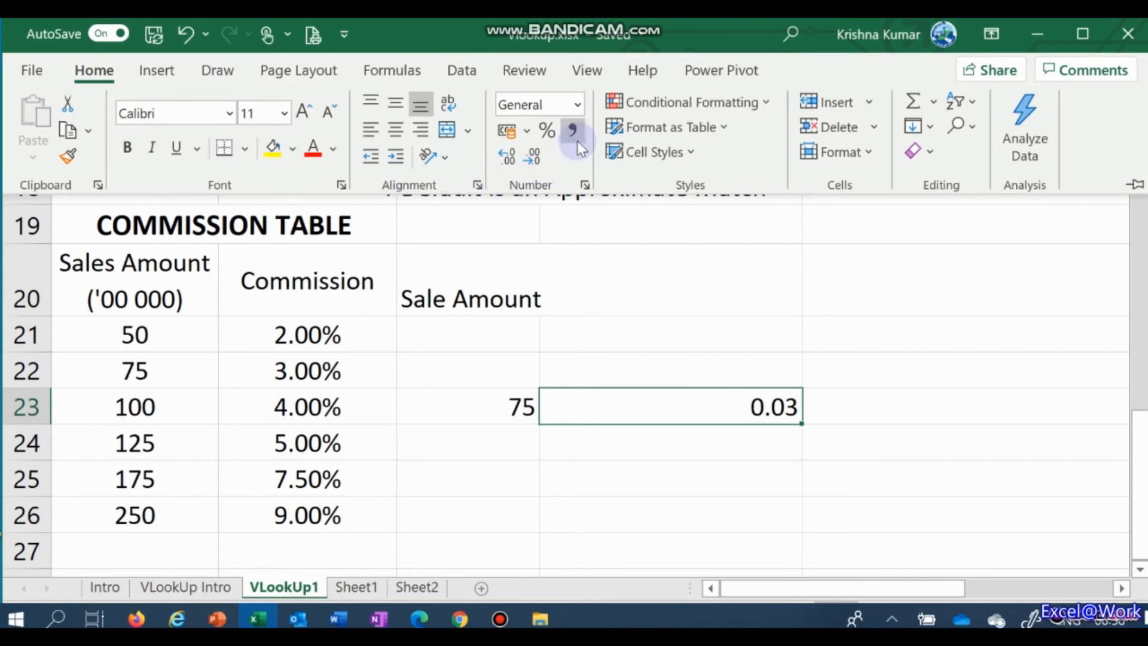
left_click(549, 132)
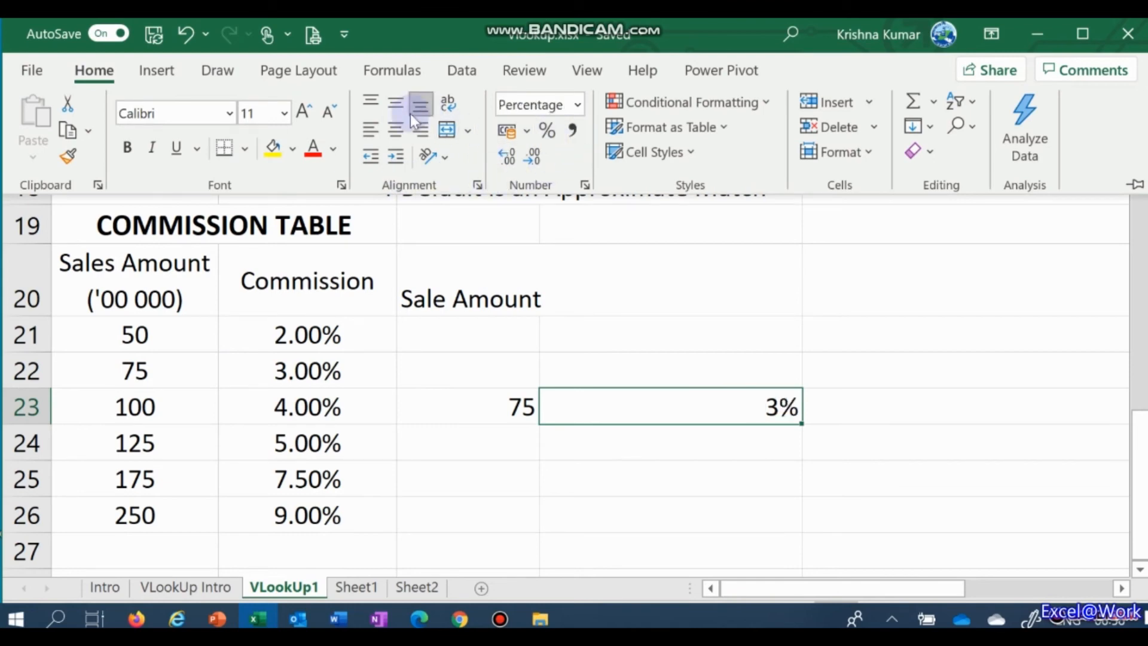
left_click(397, 132)
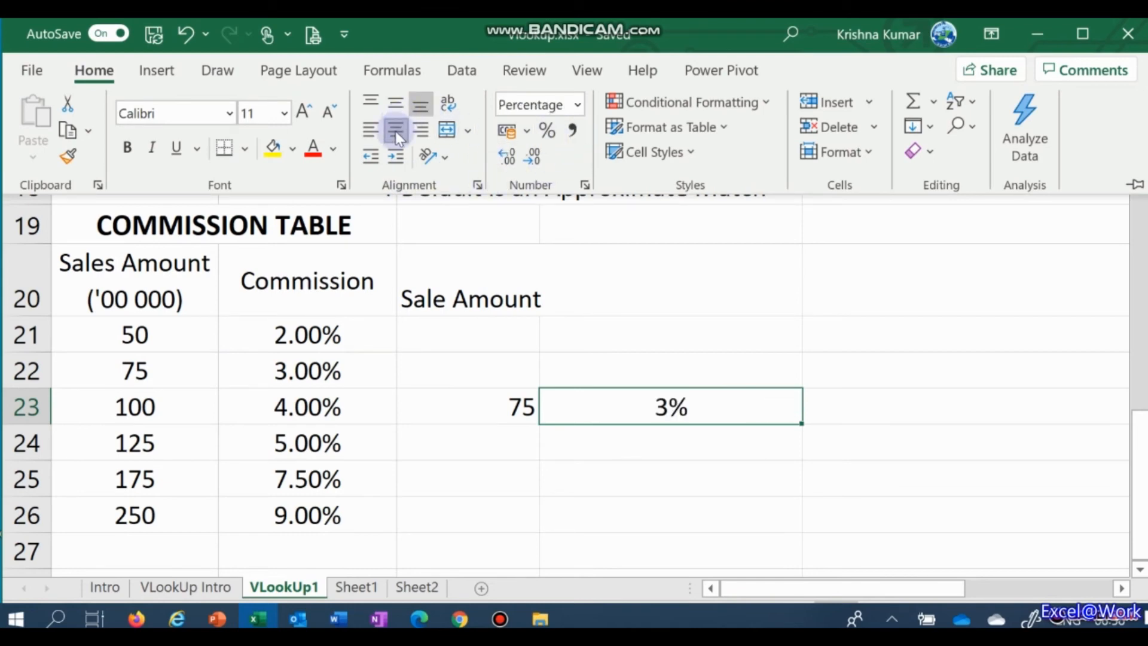
left_click(497, 396)
key("Up")
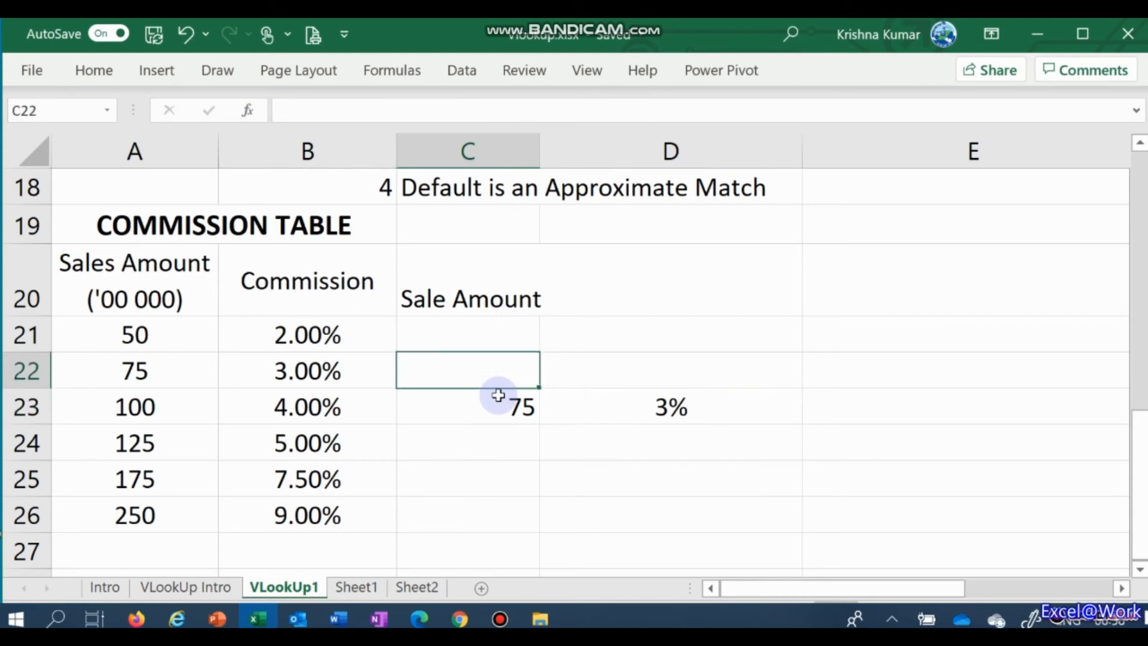
Enter a formula in E23 that multiplies the sale amount in C23 by the commission rate in D23.
key("Right")
key("Right")
key("Down")
type("=")
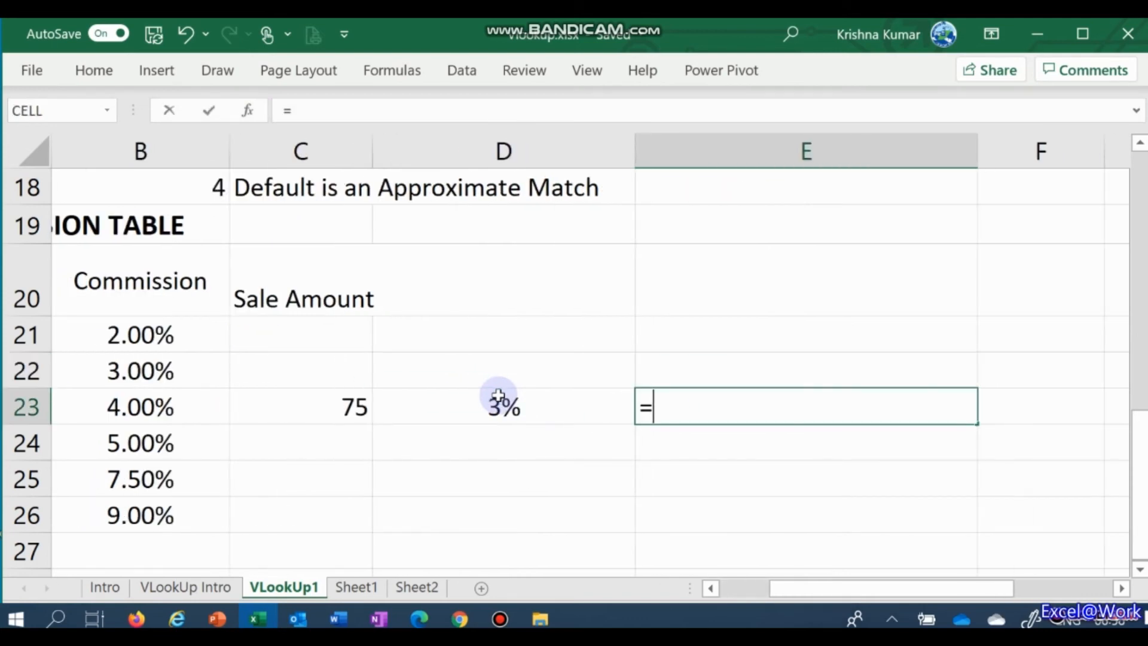
key("Left")
key("Left")
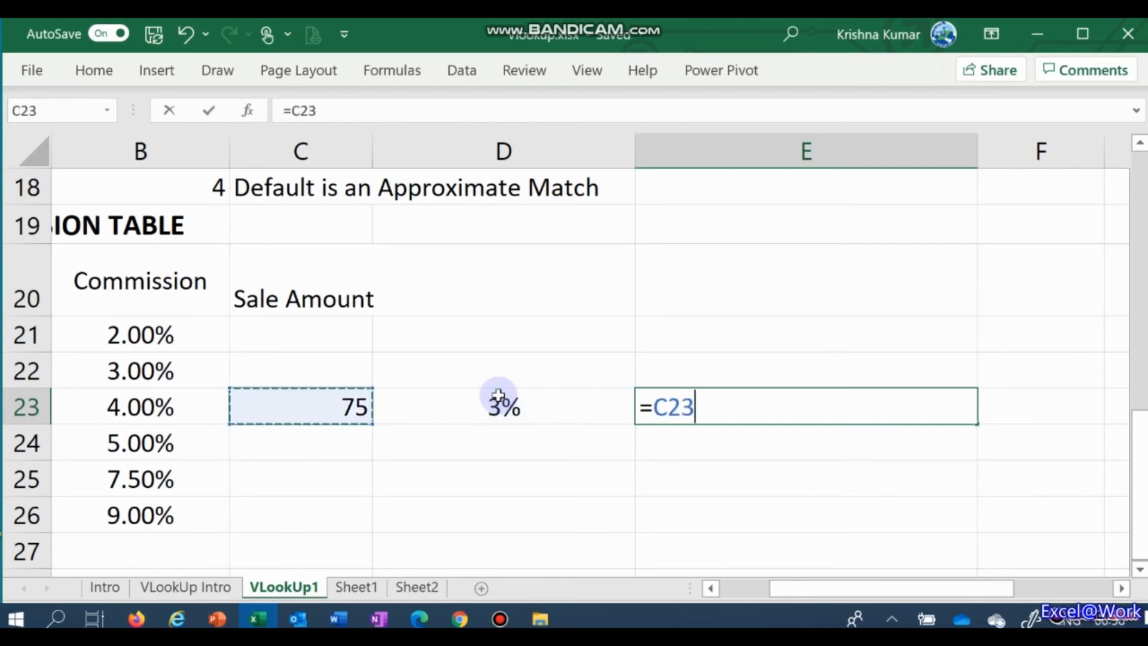
type("*")
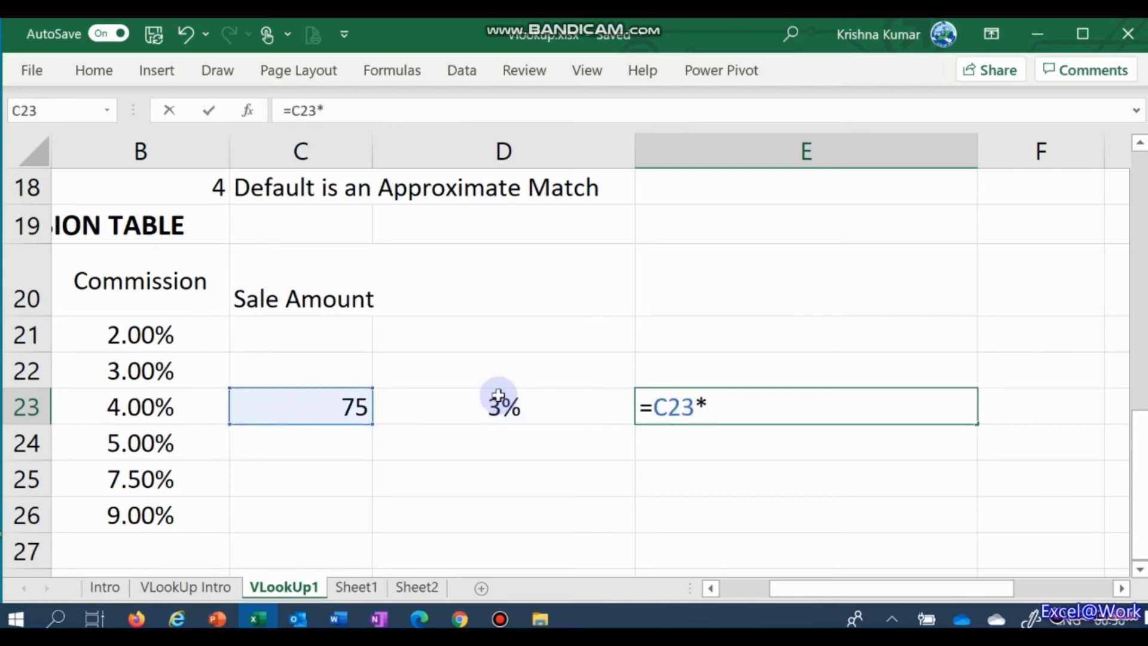
key("Left")
key("Return")
key("Up")
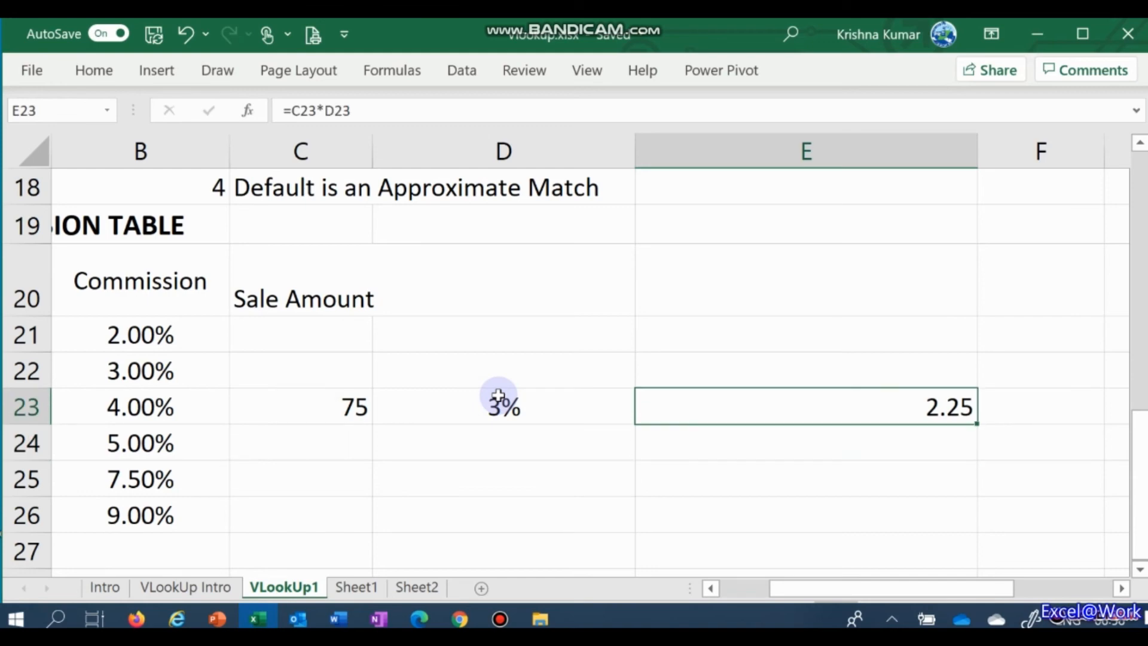
Extend the E23 formula to =C23*D23*100000.
key("F2")
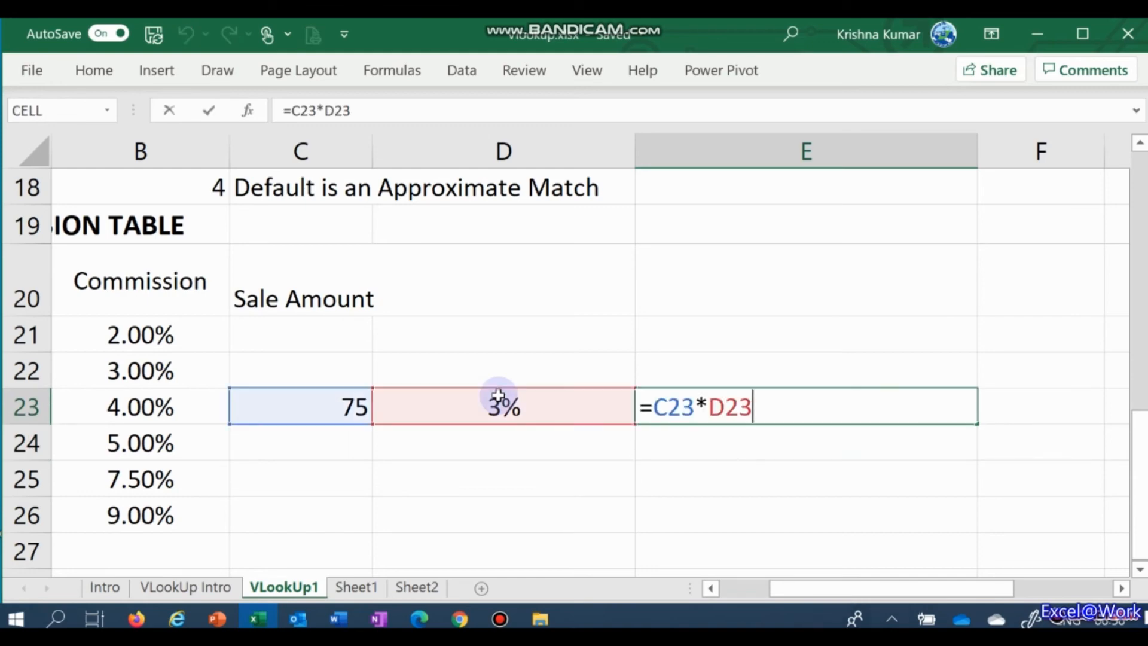
type("*100000")
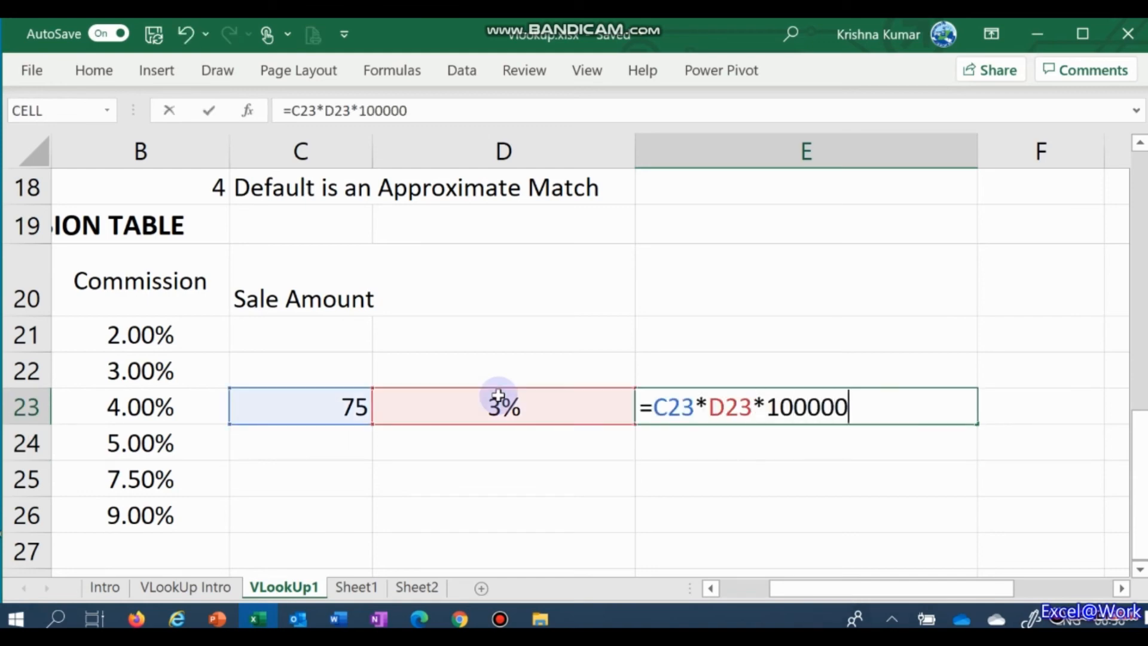
key("Return")
key("Up")
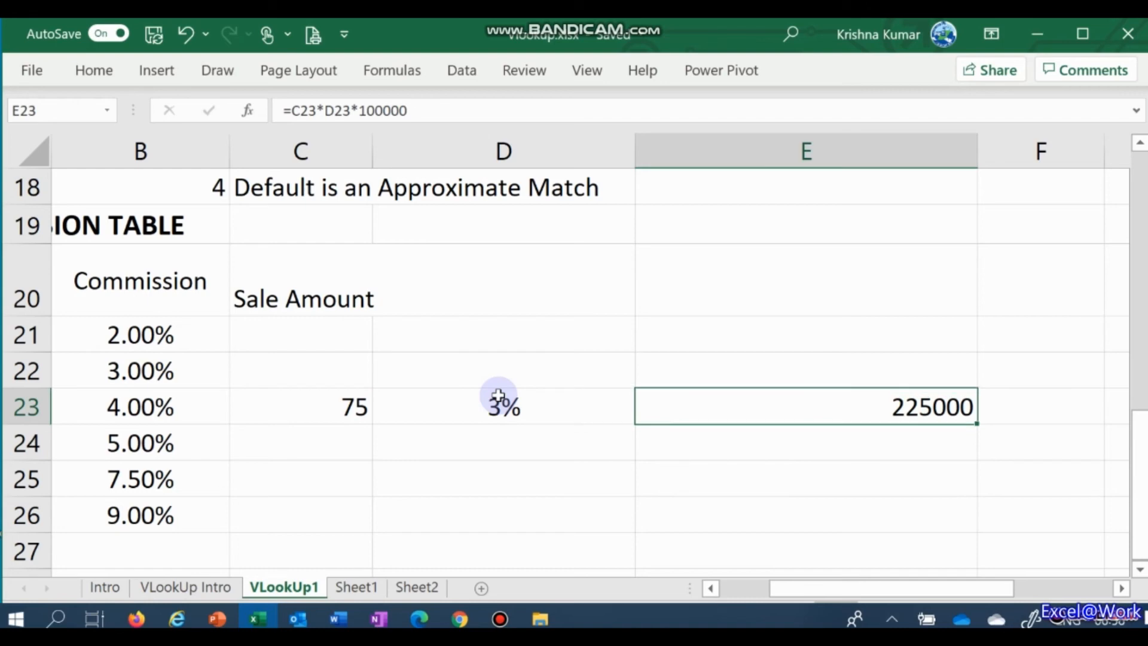
key("Left")
key("Left")
key("Left")
key("Left")
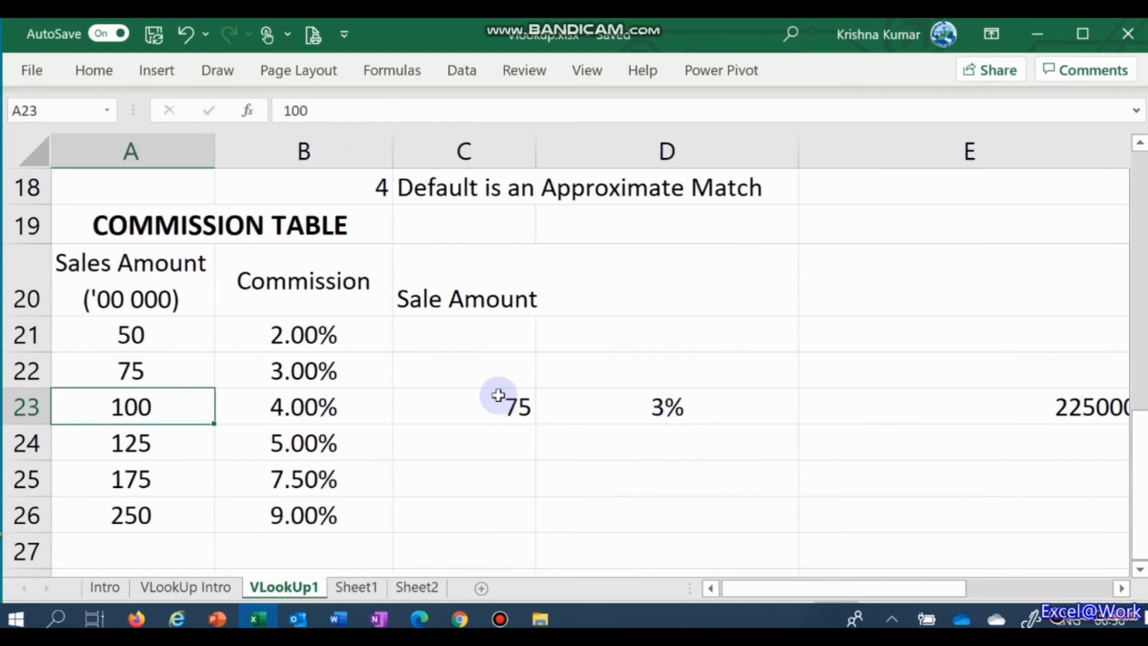
key("Right")
key("Right")
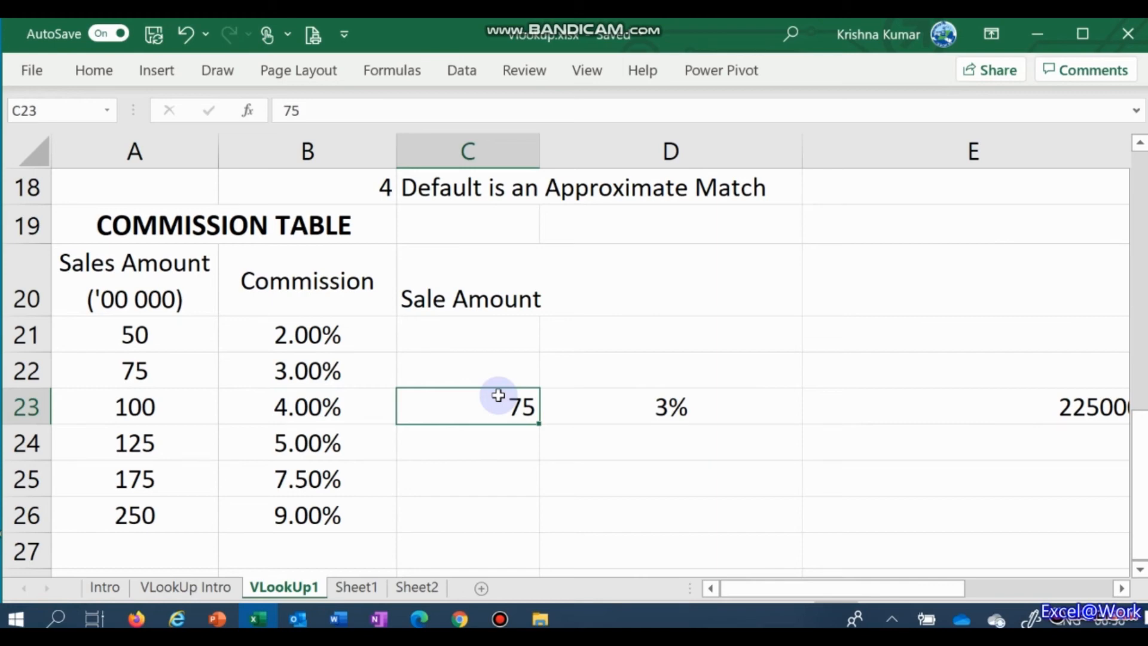
Left-align the commission amount in E23.
key("Right")
key("Right")
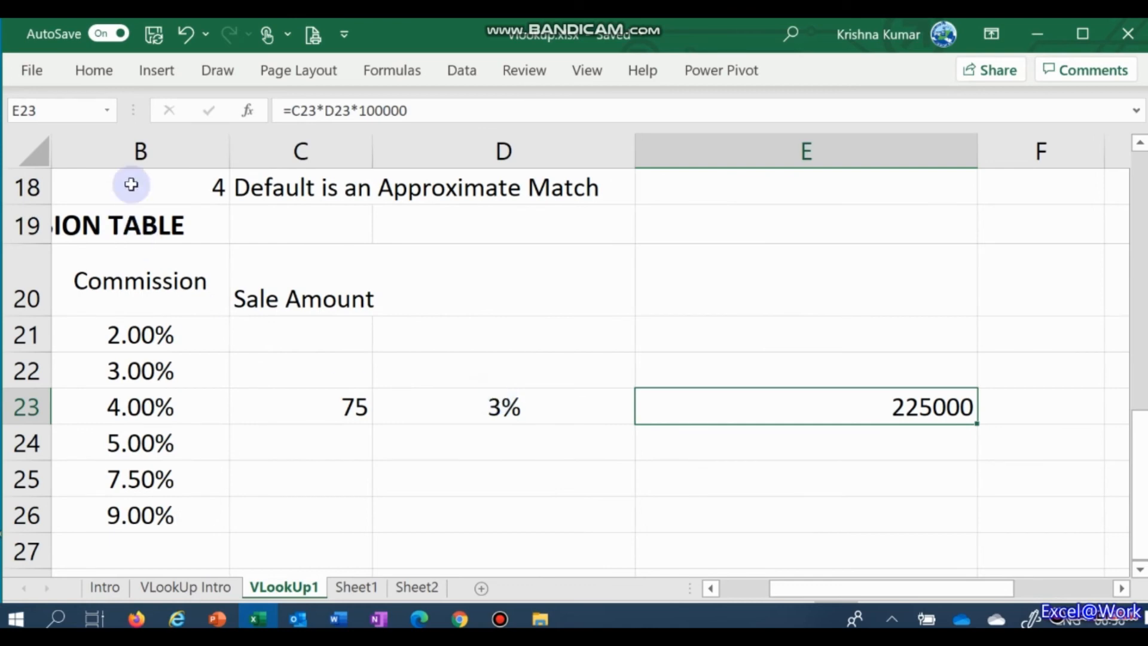
left_click(95, 73)
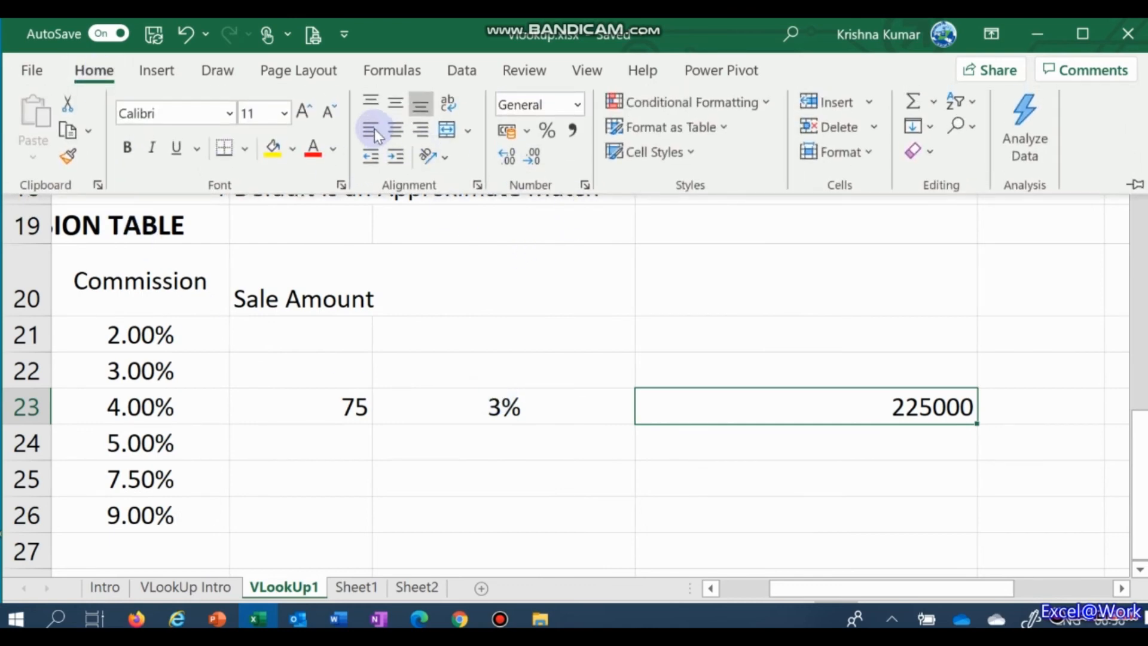
left_click(371, 129)
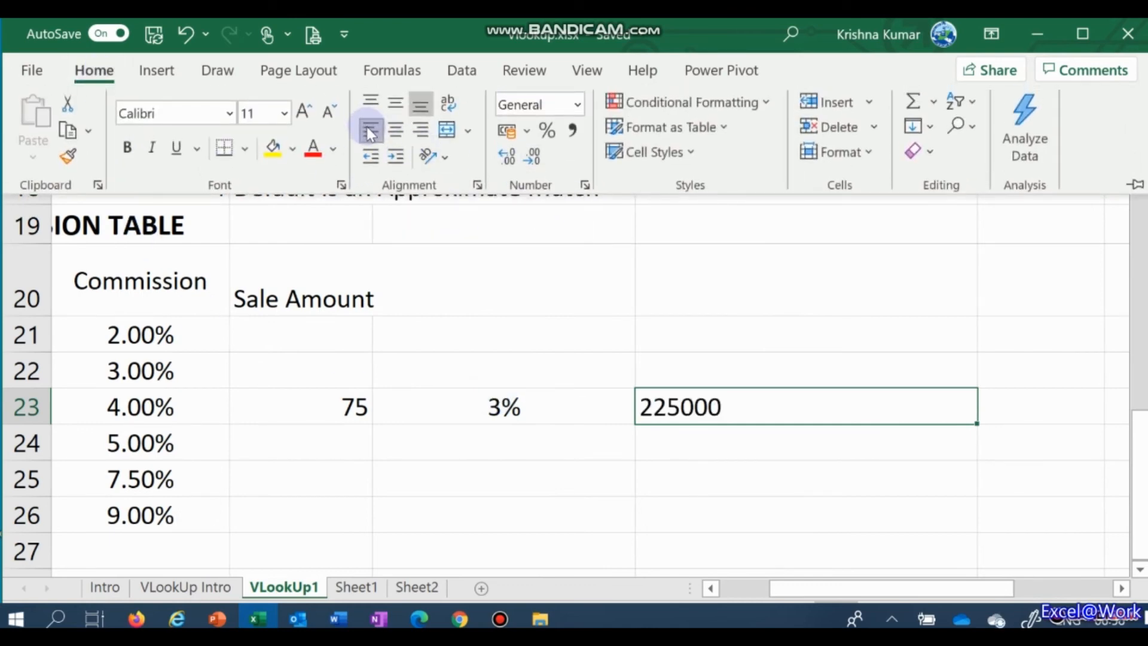
Set the sale amount in C23 to 80.
left_click(513, 408)
key("Home")
left_click(515, 409)
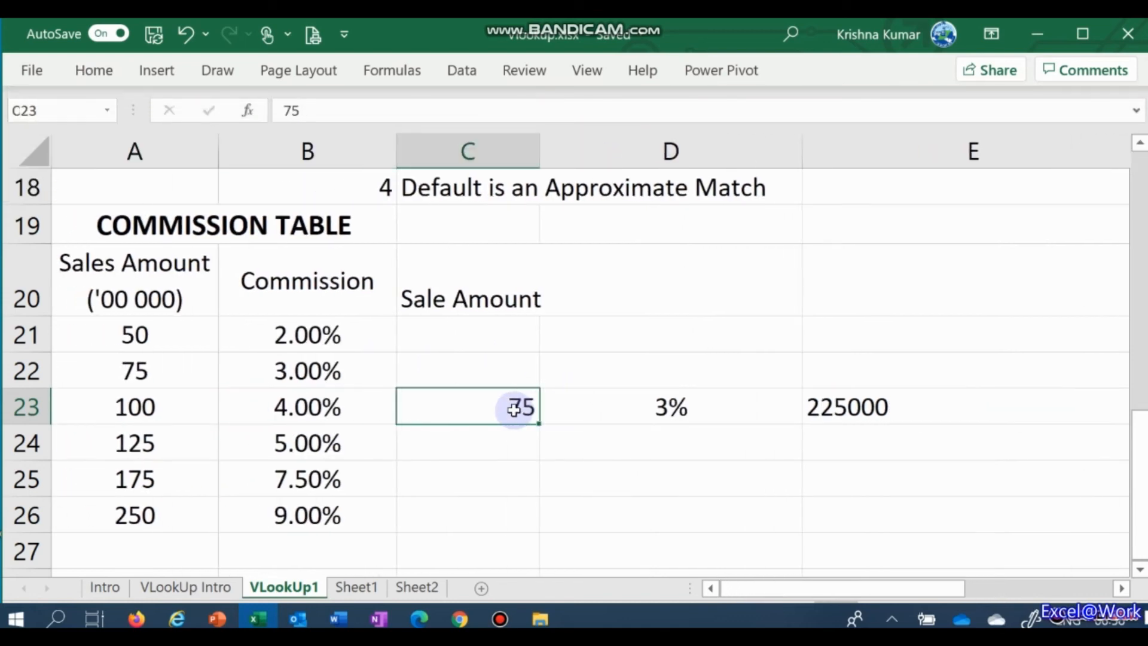
type("80")
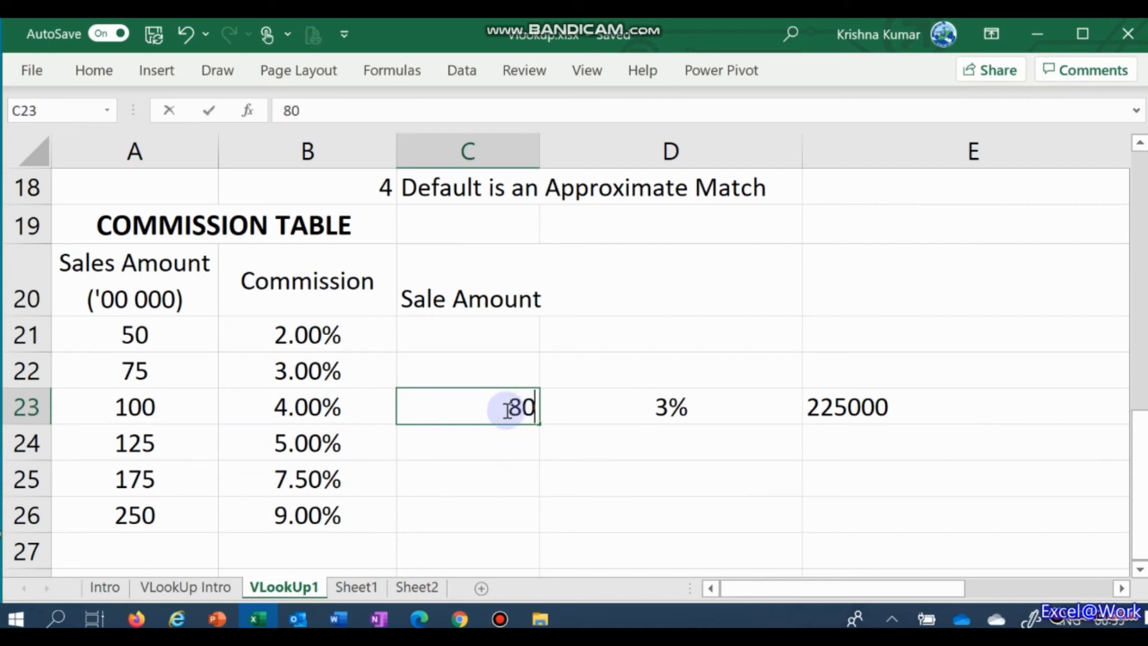
key("Tab")
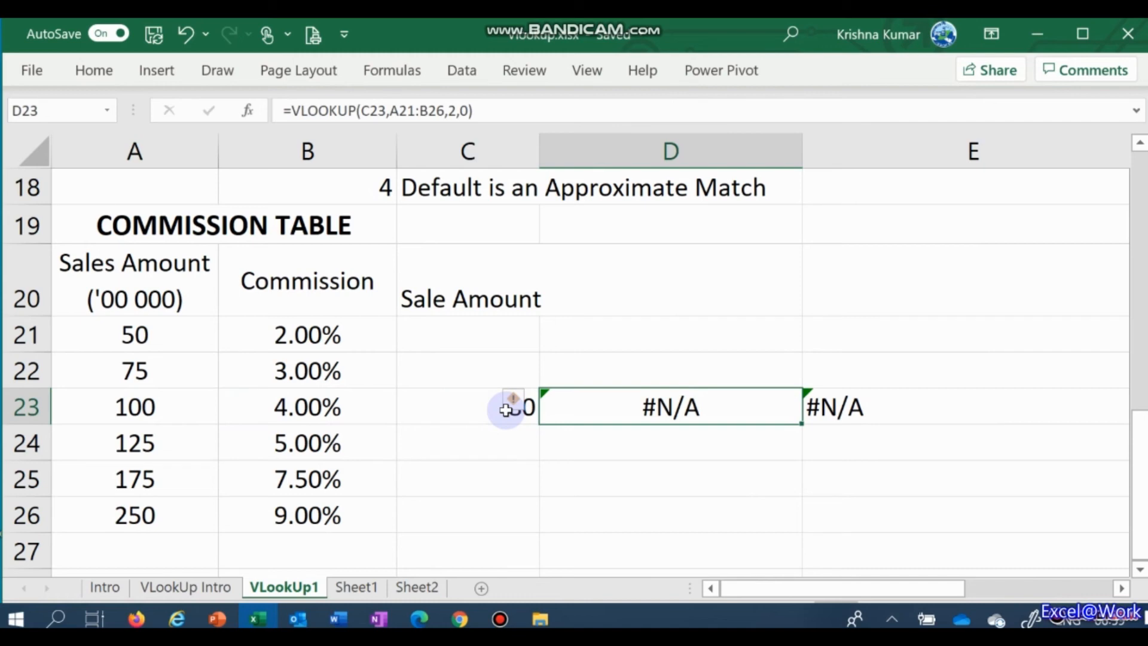
Set the range_lookup argument of the D23 VLOOKUP to 1 for an approximate match.
key("F2")
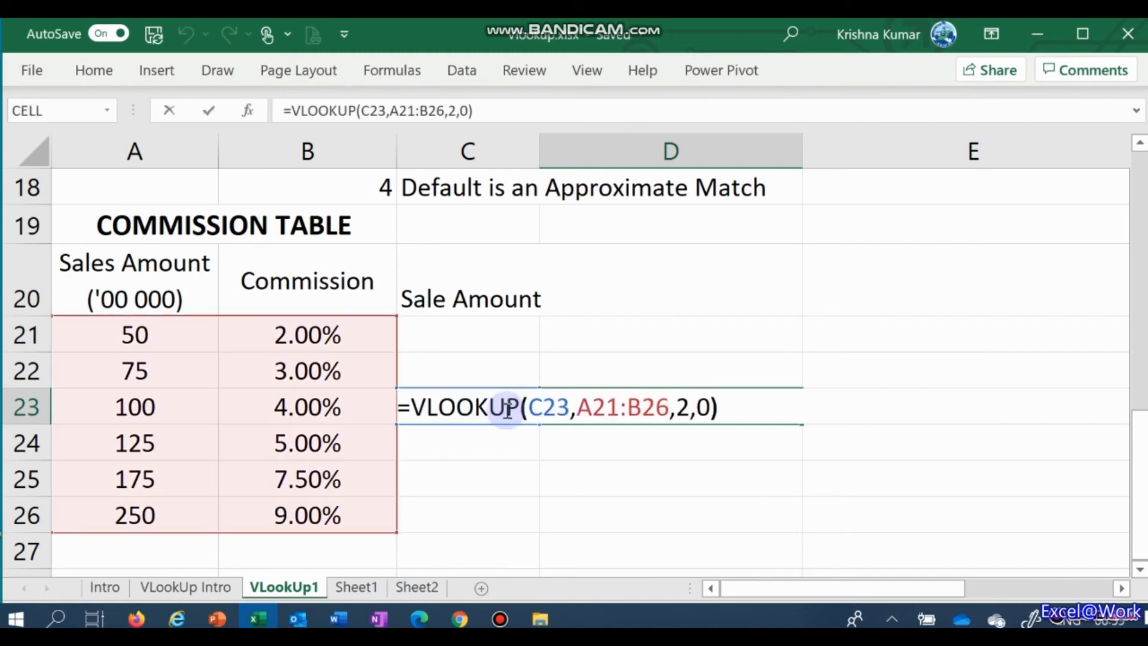
key("Left")
key("Left")
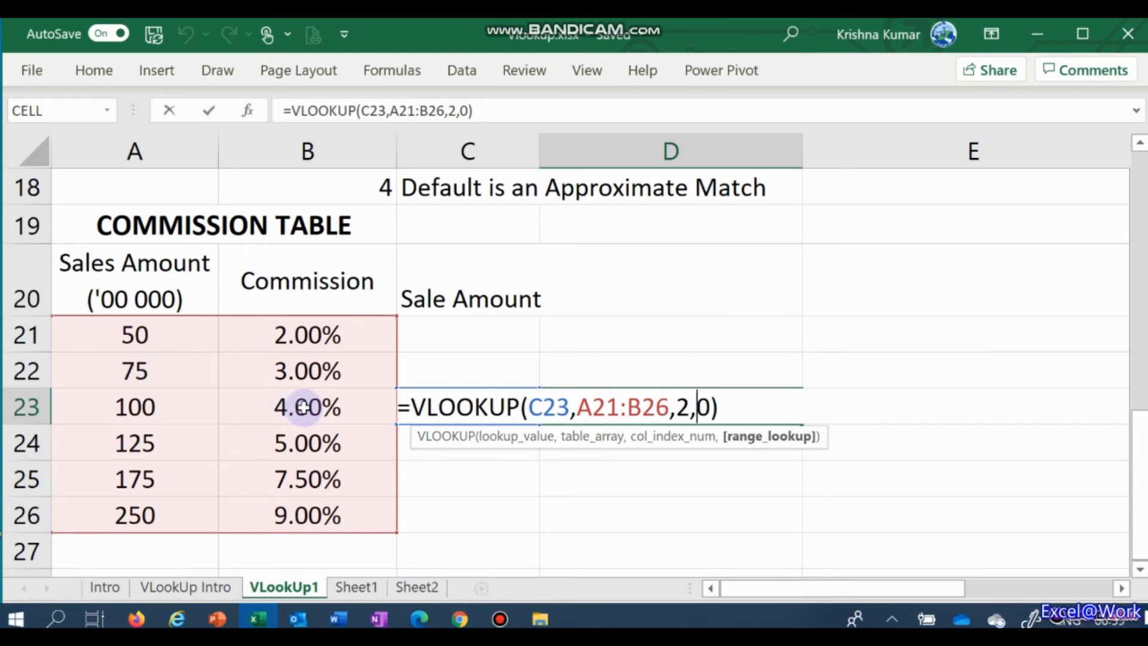
key("Left")
key("Right")
key("Right")
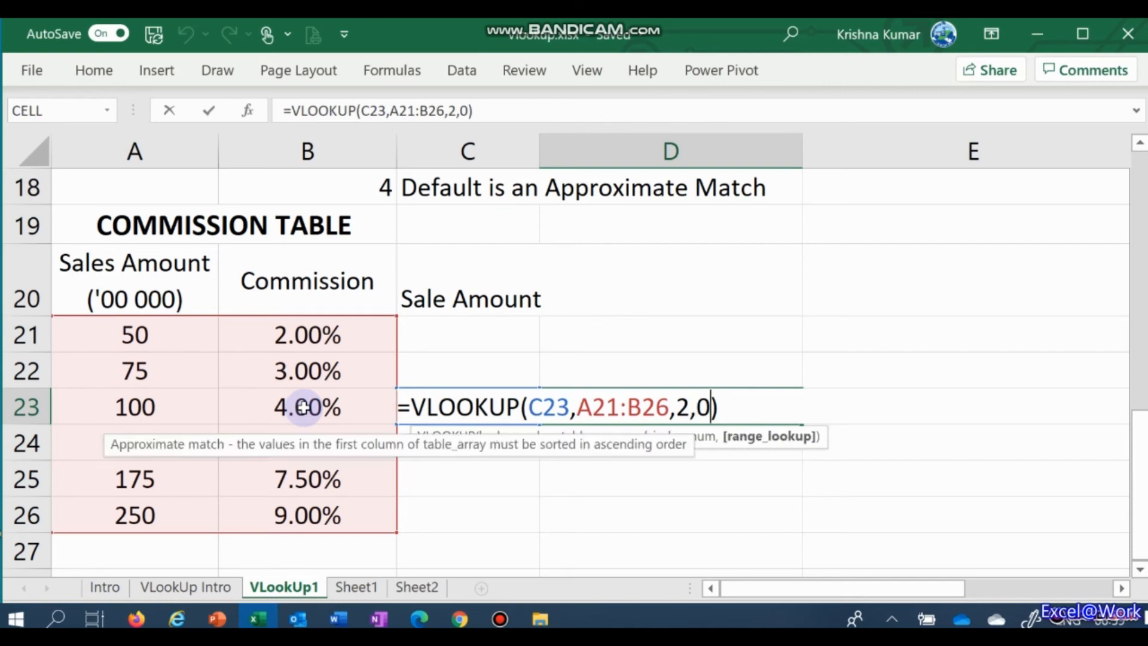
key("BackSpace")
type("1")
key("Home")
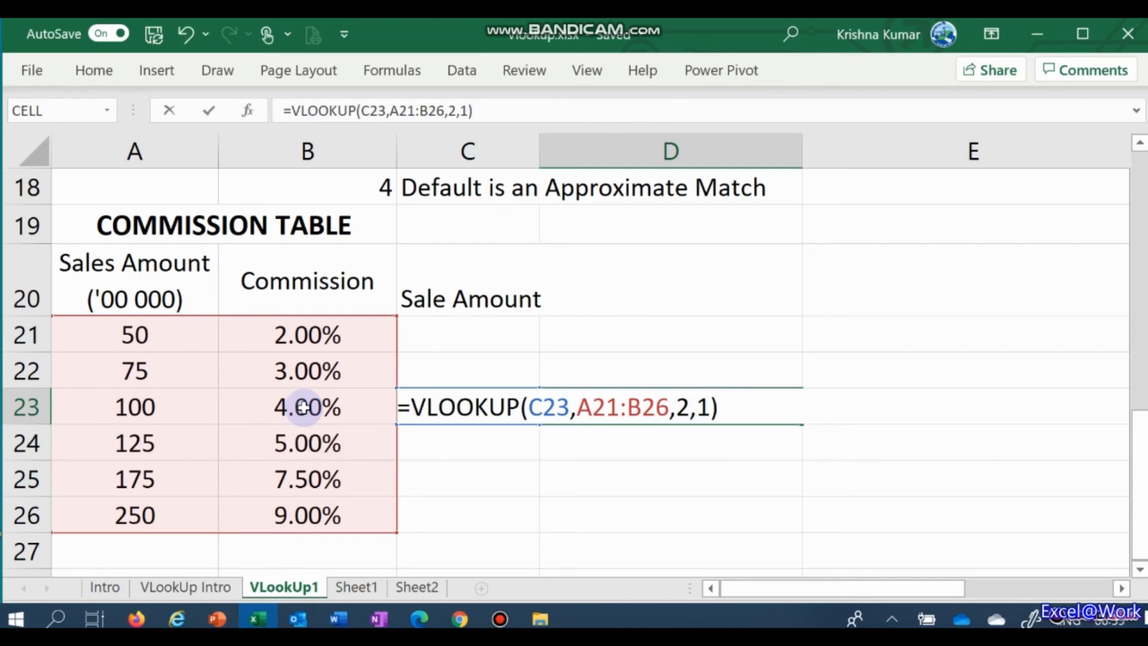
key("Return")
key("Up")
key("Left")
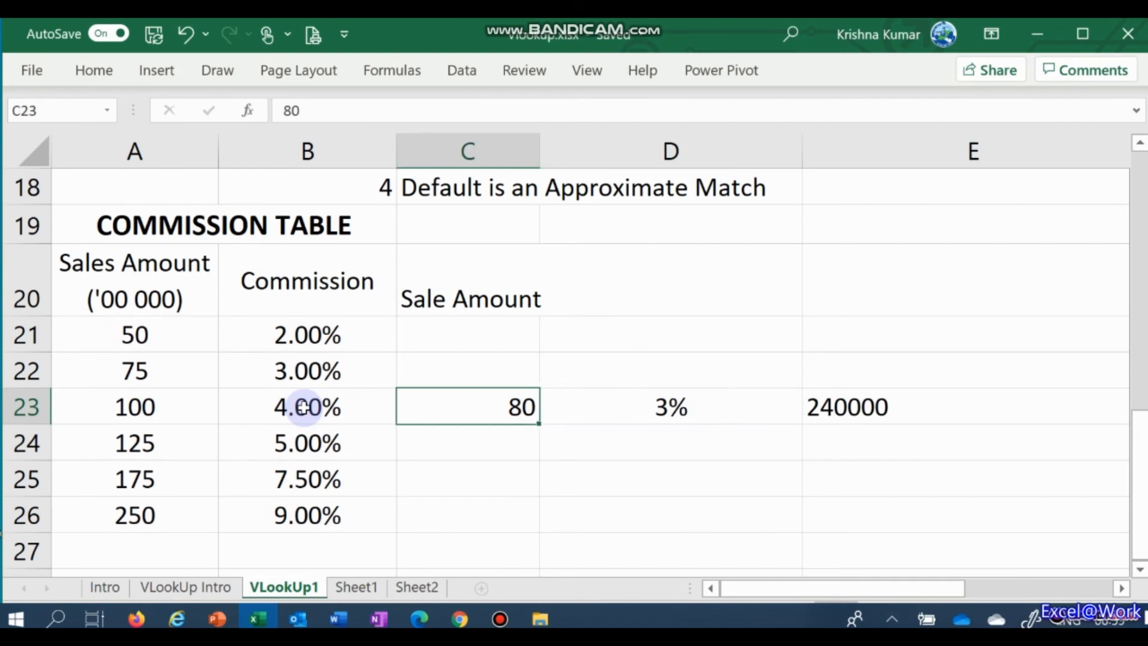
Compare the sale amount and commission rate in row 23 with the entries of the commission table.
key("Left")
key("Right")
key("Right")
key("Left")
key("Left")
key("Left")
key("Right")
key("Left")
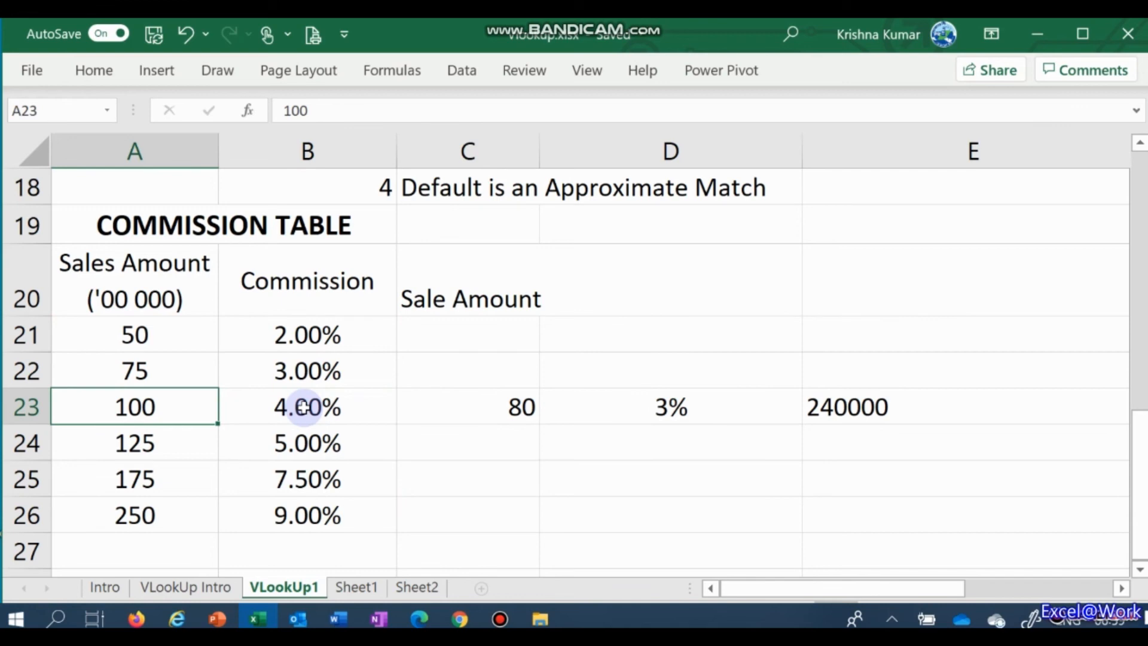
key("Right")
key("Left")
Insert "> " before ('00 000) in the Sales Amount header in A20.
key("Up")
key("Up")
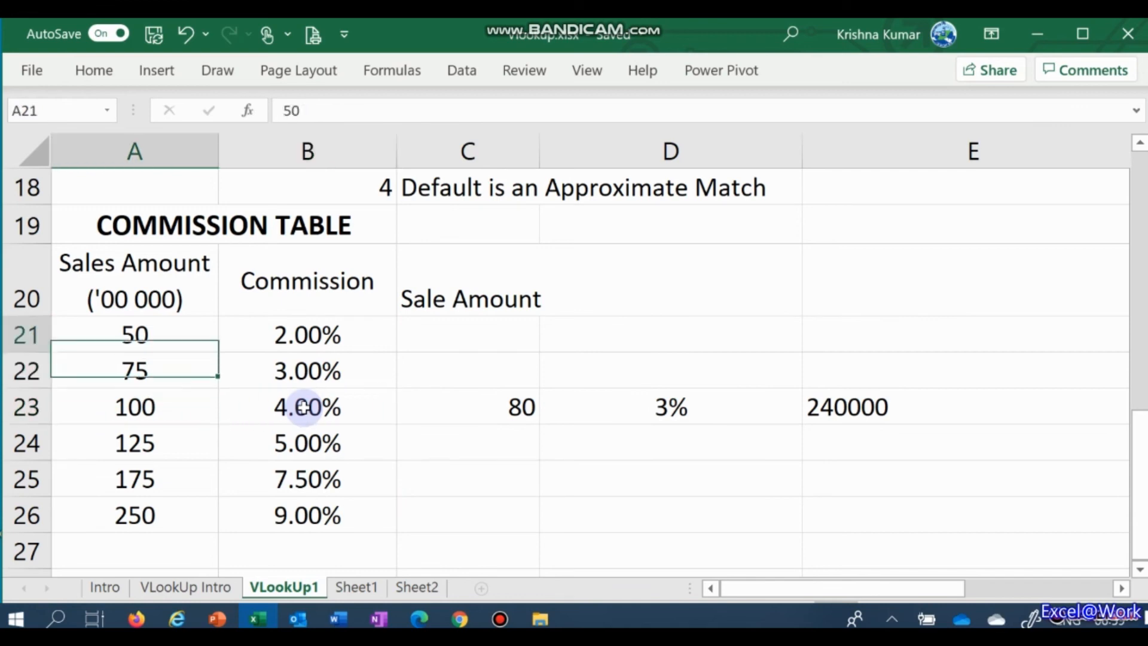
key("Up")
key("F2")
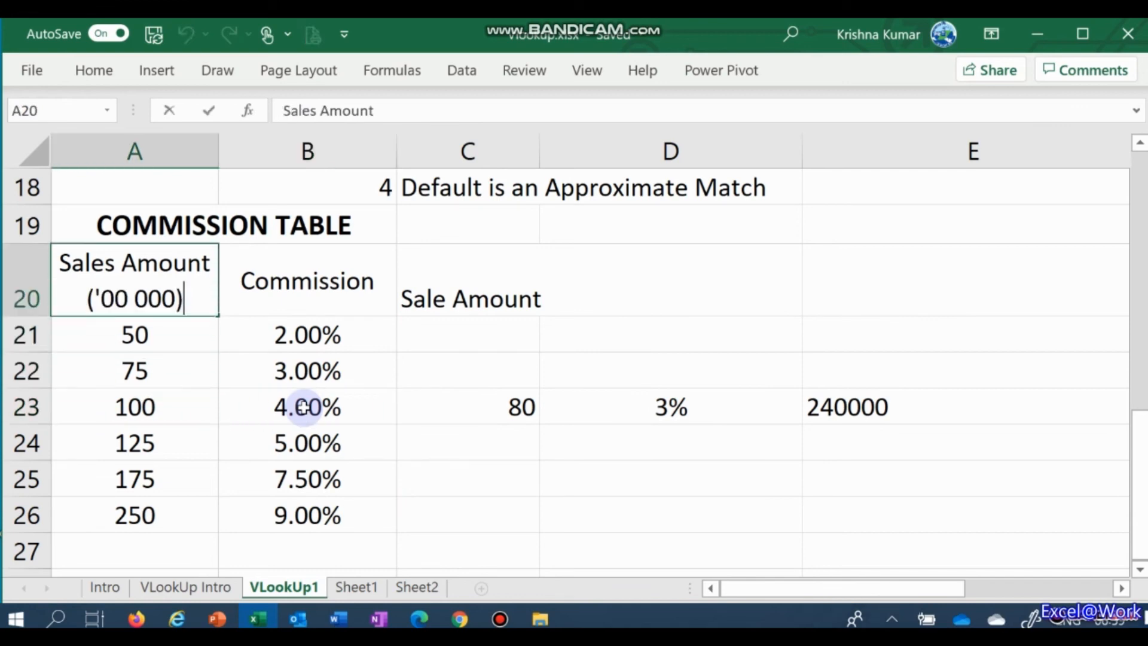
key("Left")
key("Left")
key("Left")
key("Left")
key("Left")
key("Left")
key("Left")
key("Left")
key("Left")
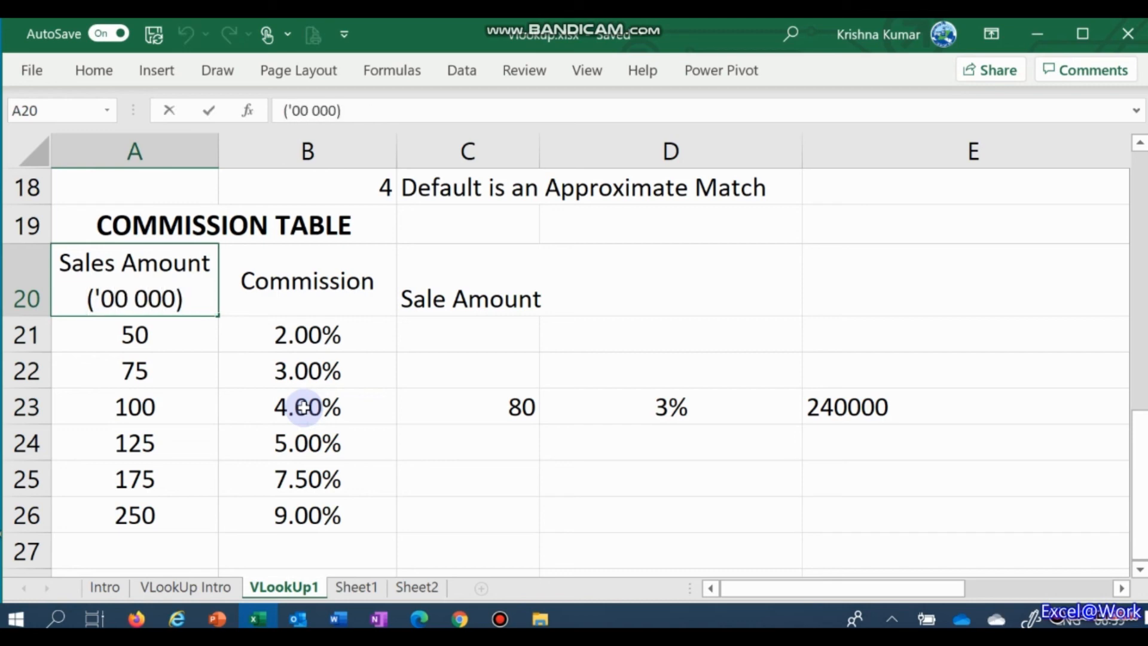
type(">")
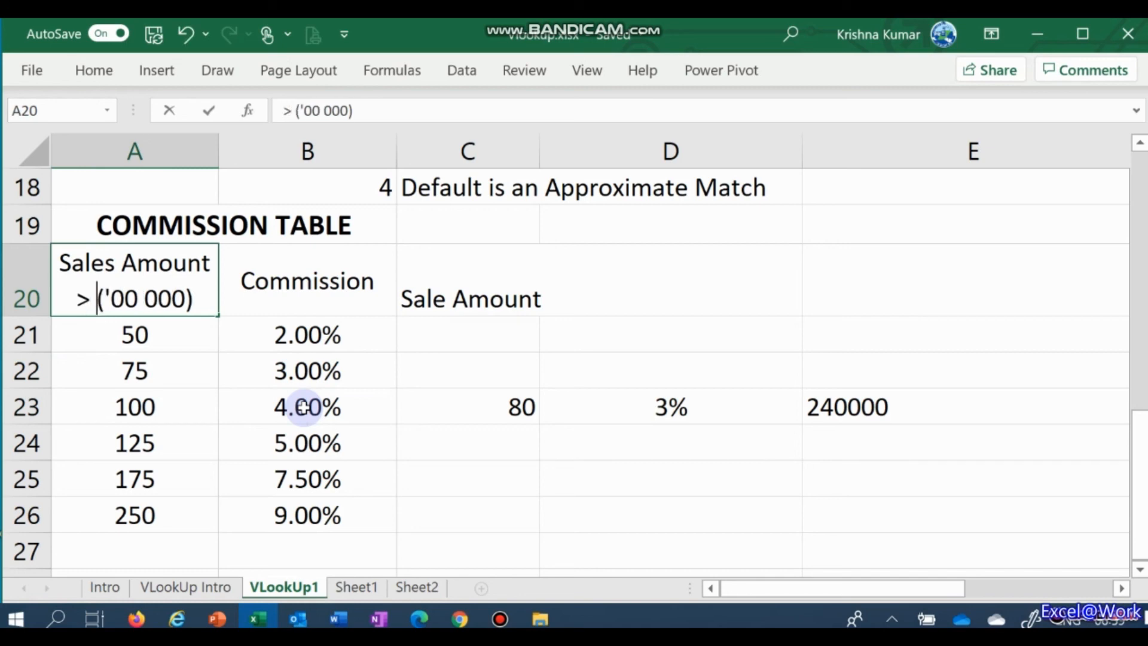
key("Return")
Set the sale amount in C23 to 40 to test a value below the table's lowest entry.
key("Right")
key("Left")
key("Down")
key("Down")
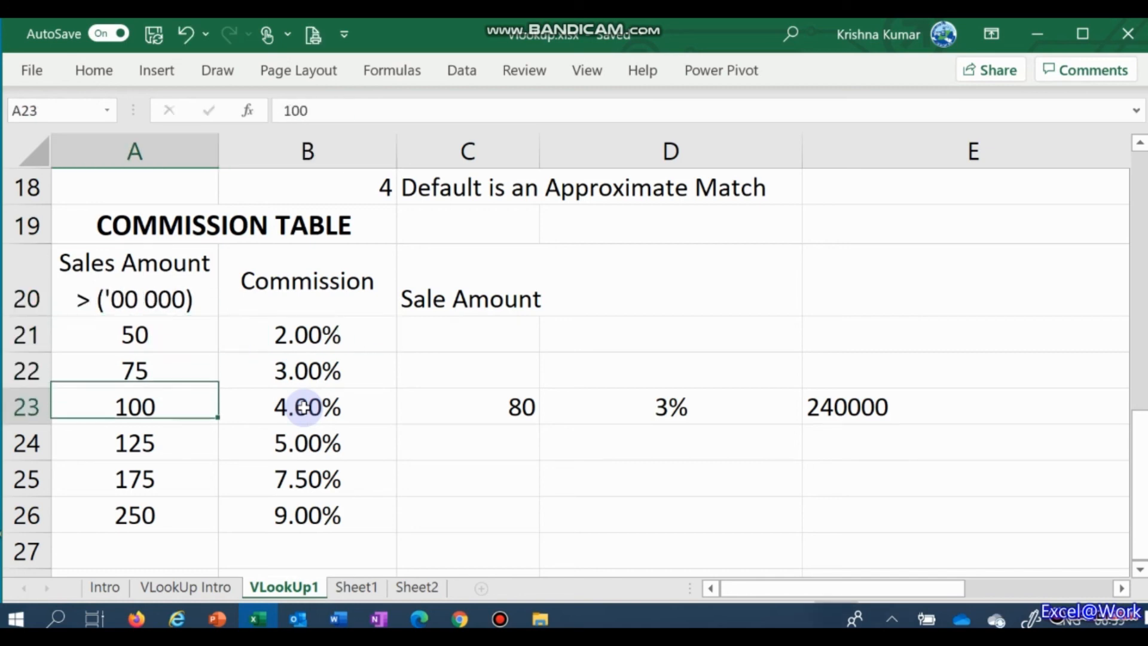
key("Down")
key("Right")
key("Right")
key("Up")
type("40")
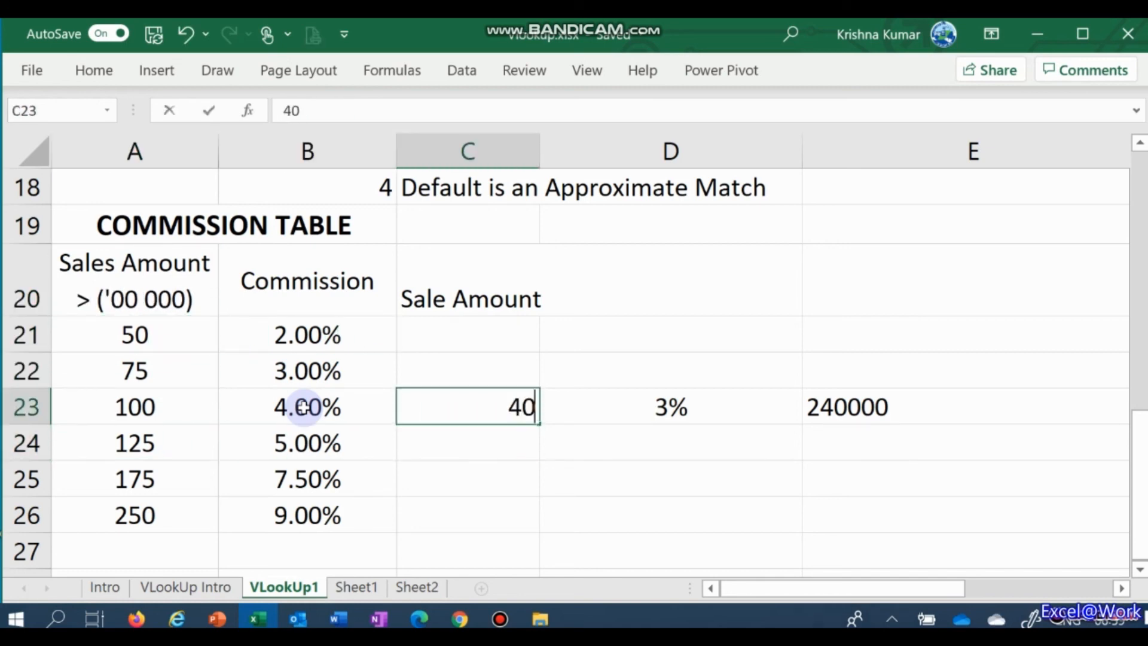
key("Right")
key("Left")
key("Right")
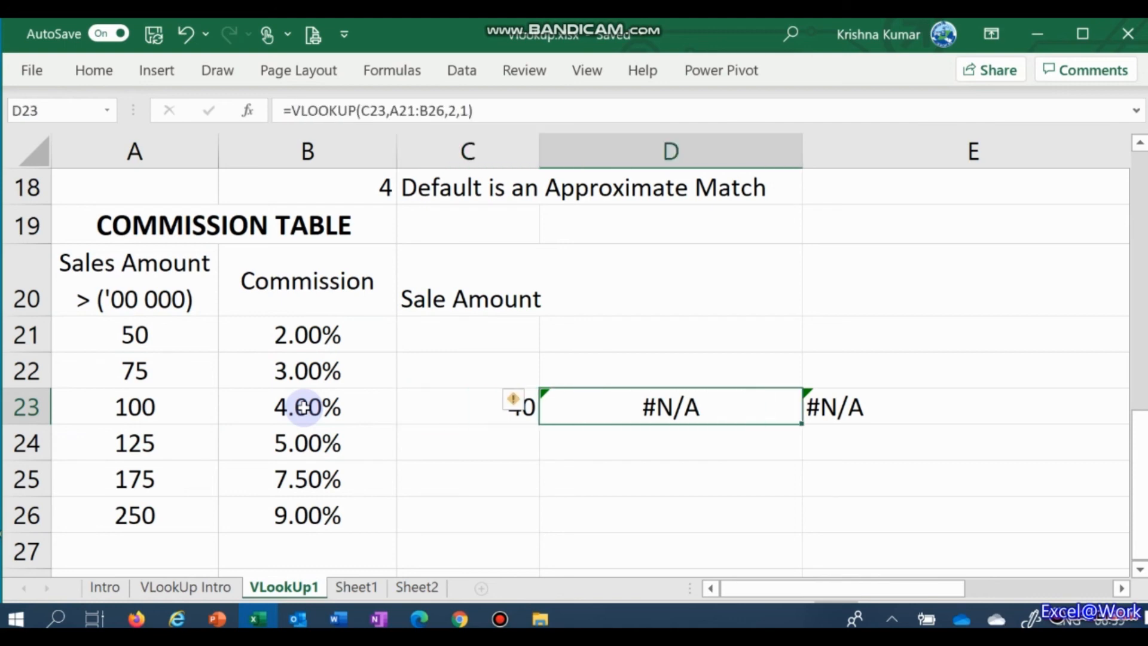
Set the sale amount in C23 to 50 to test the table's lowest entry.
key("Left")
key("Right")
key("Left")
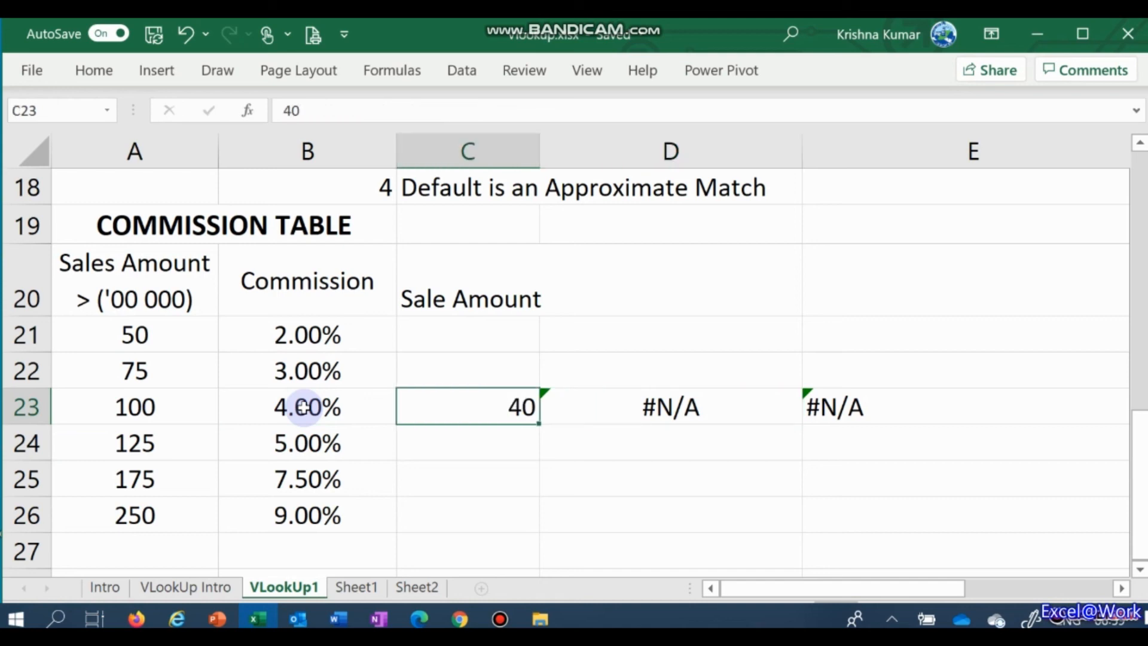
type("50")
key("Right")
key("Left")
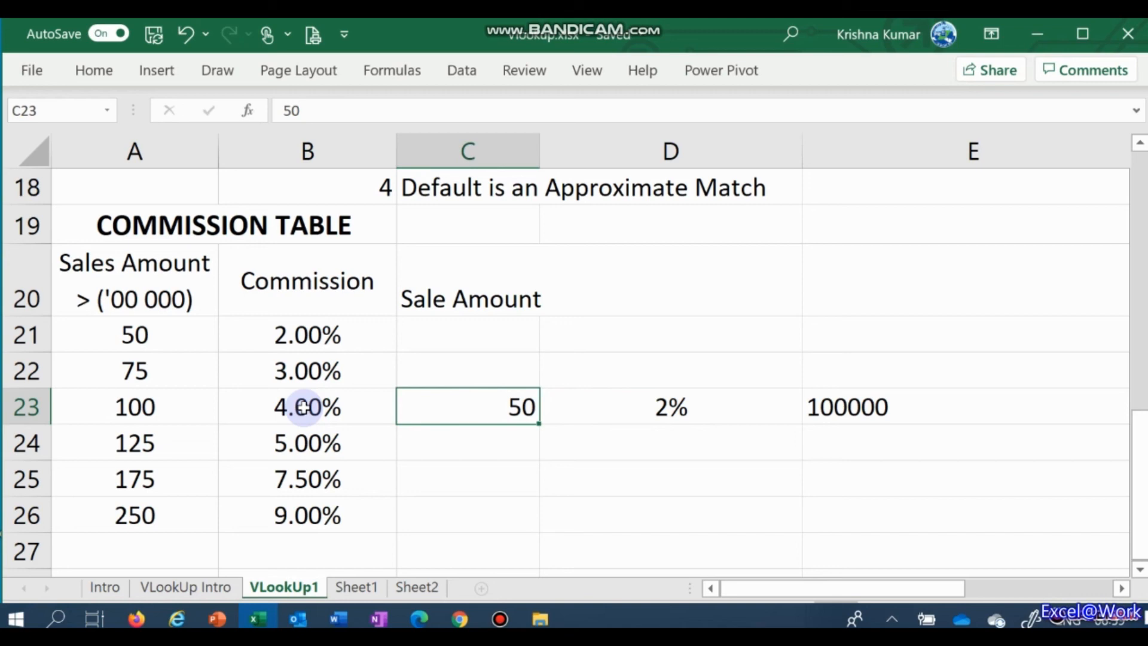
Test the approximate match with a sale amount of 74 and another of 75 in C23.
type("74")
key("Right")
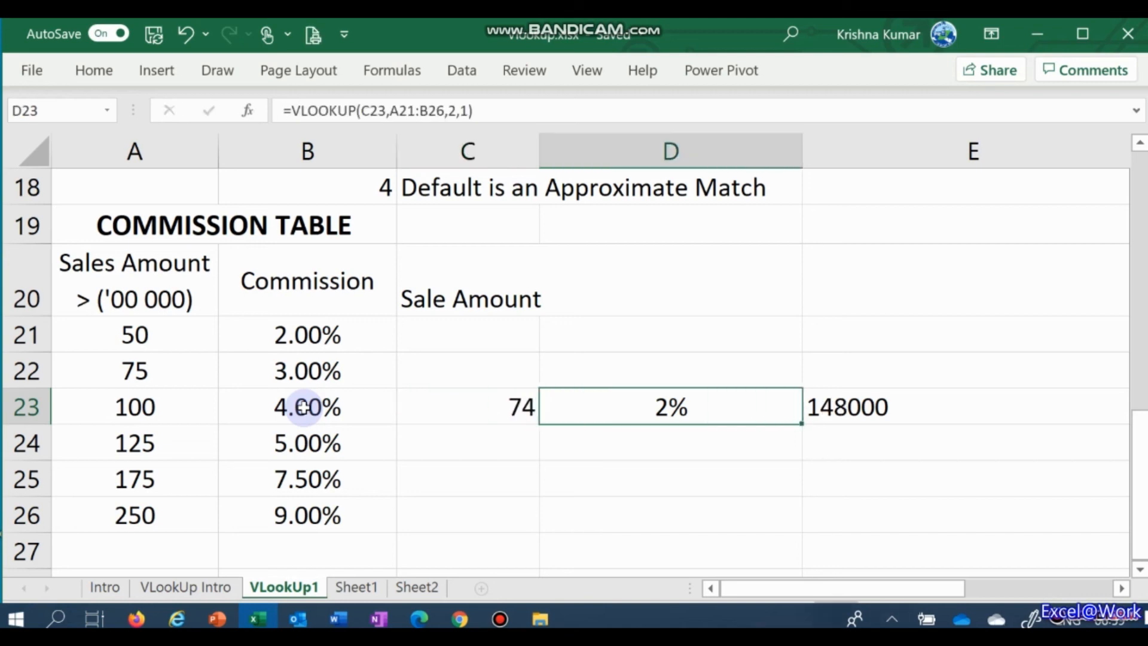
key("Left")
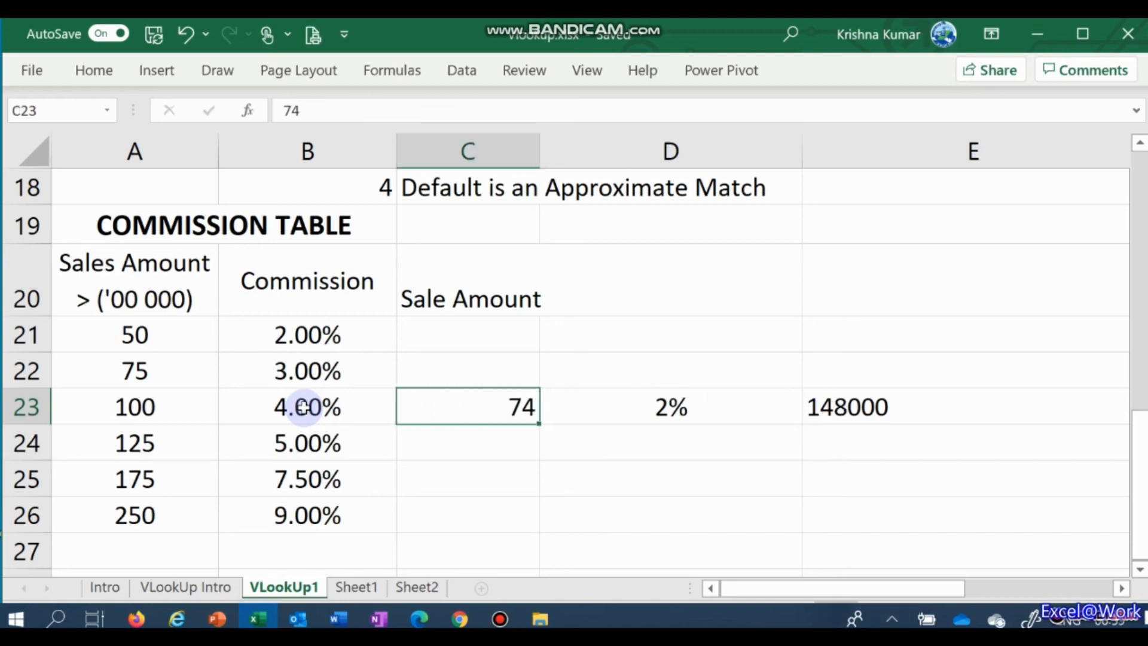
type("75")
key("Right")
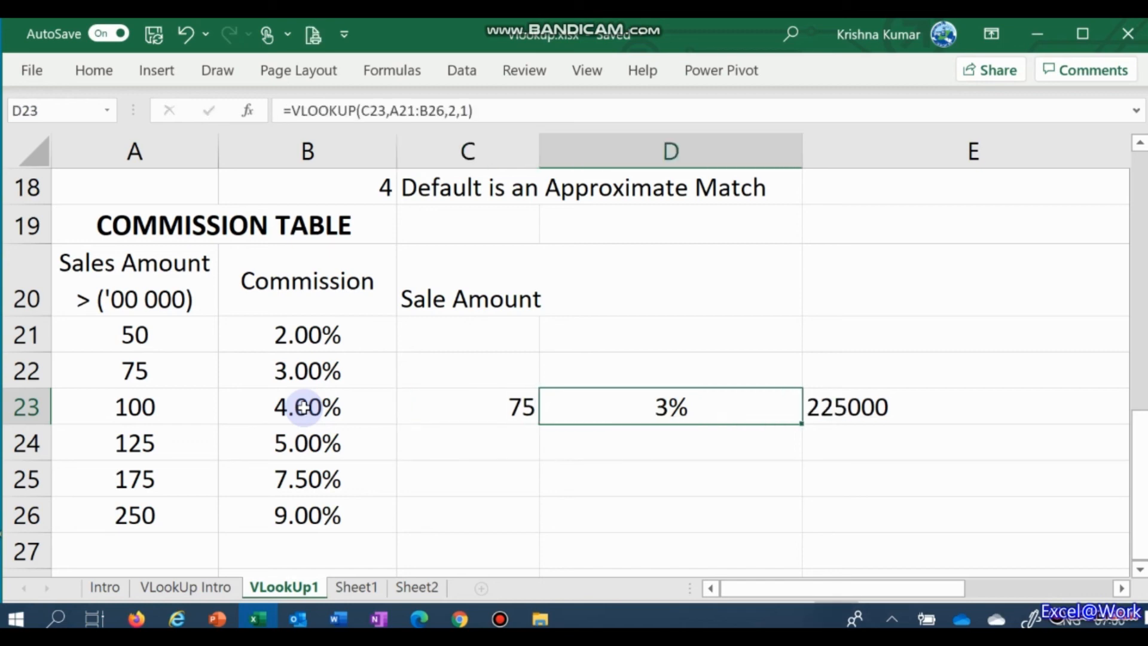
key("Left")
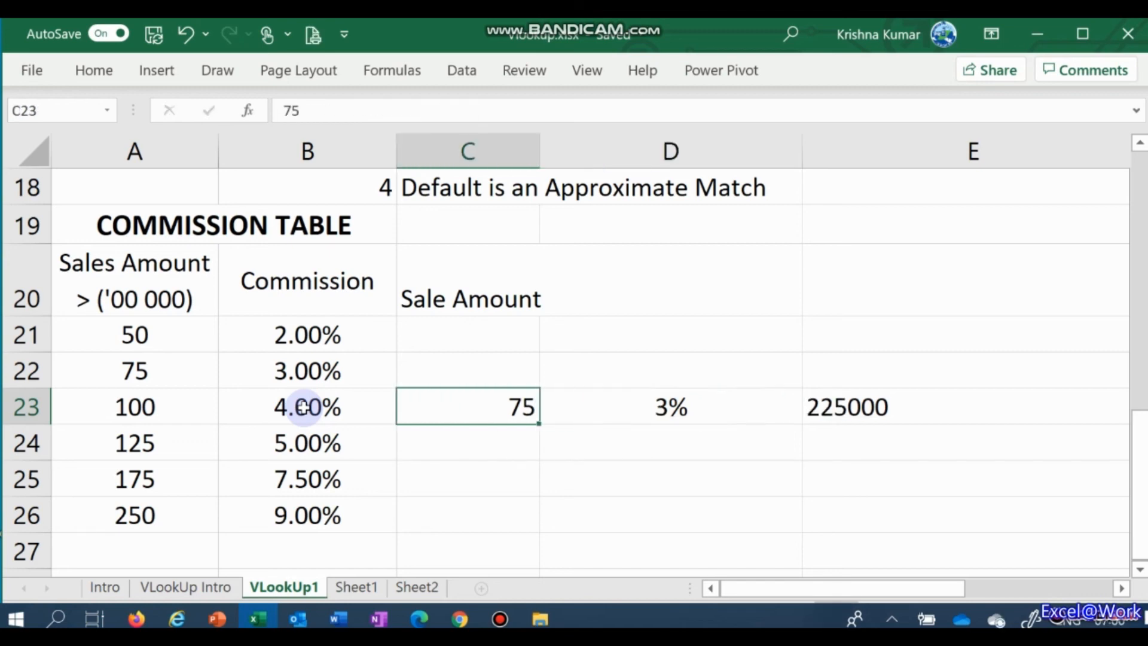
Set the sale amount in C23 to 99 to test a value just below the table's third entry.
key("F2")
key("BackSpace")
key("BackSpace")
type("99")
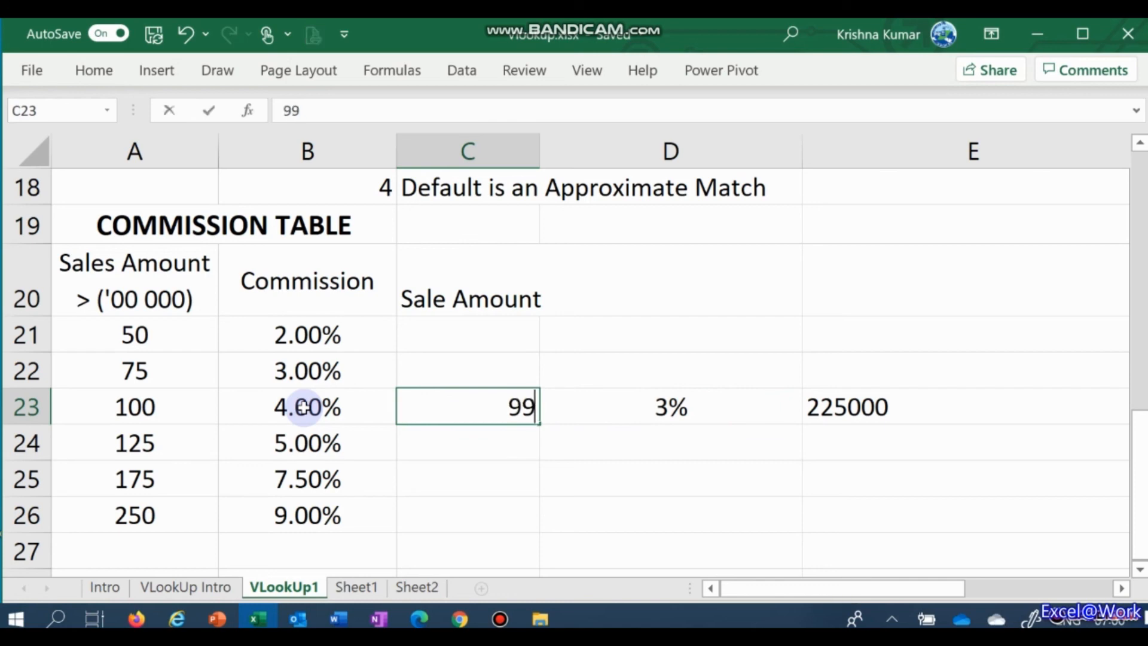
key("Tab")
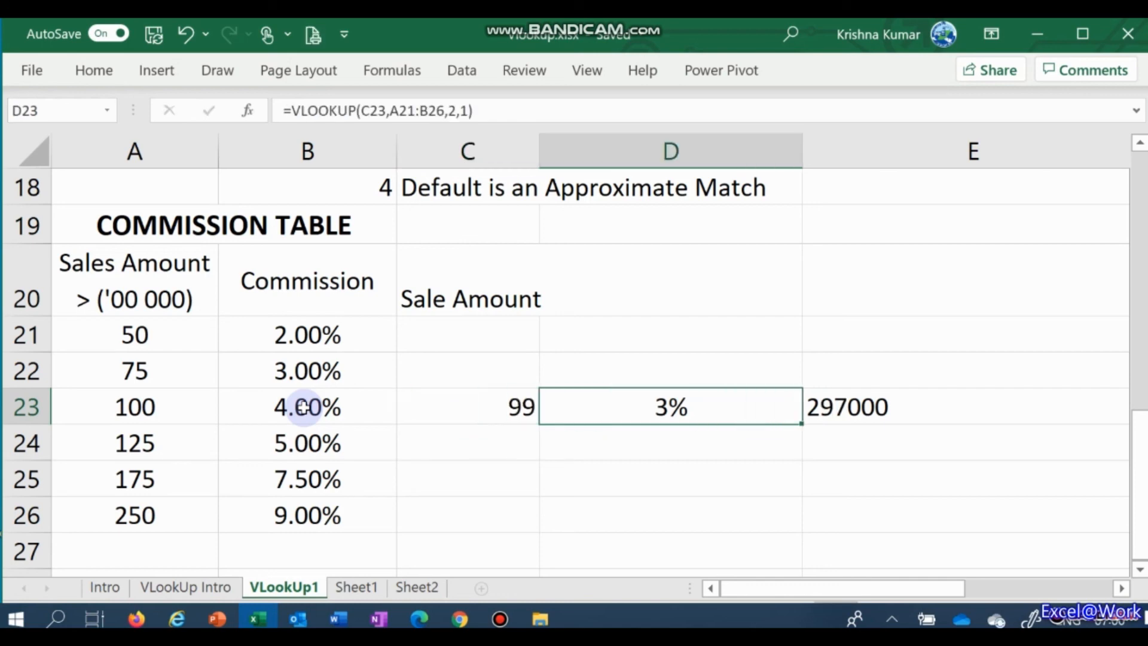
Set the sale amount in C23 to 100 to test the table's third entry.
key("Left")
key("F2")
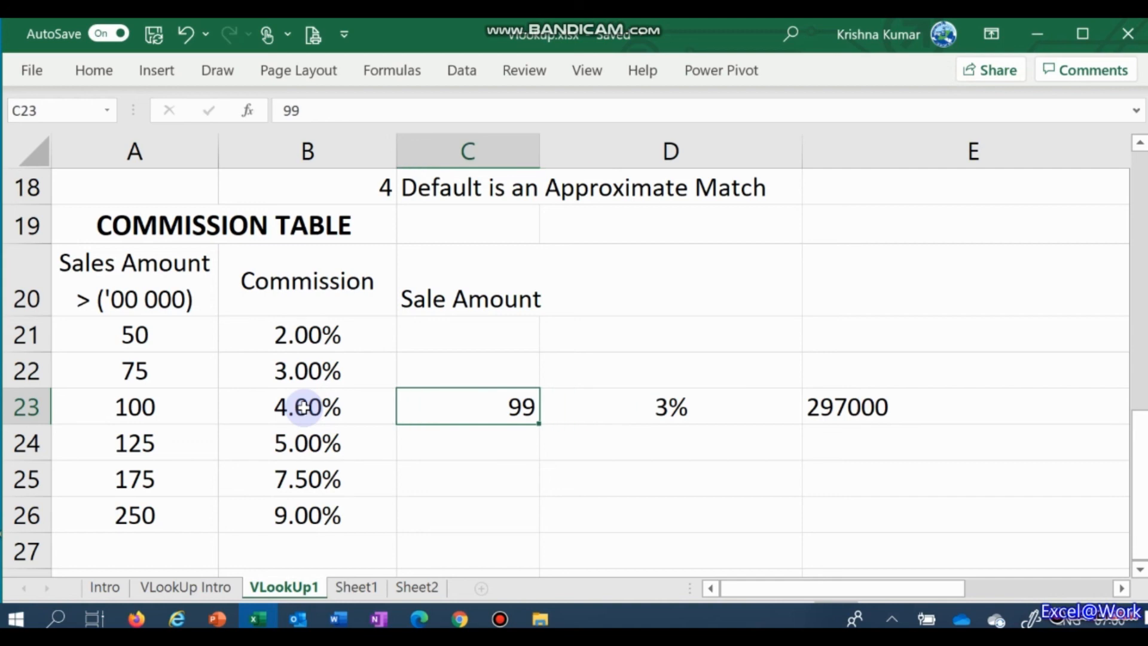
key("BackSpace")
key("BackSpace")
type("100")
key("Tab")
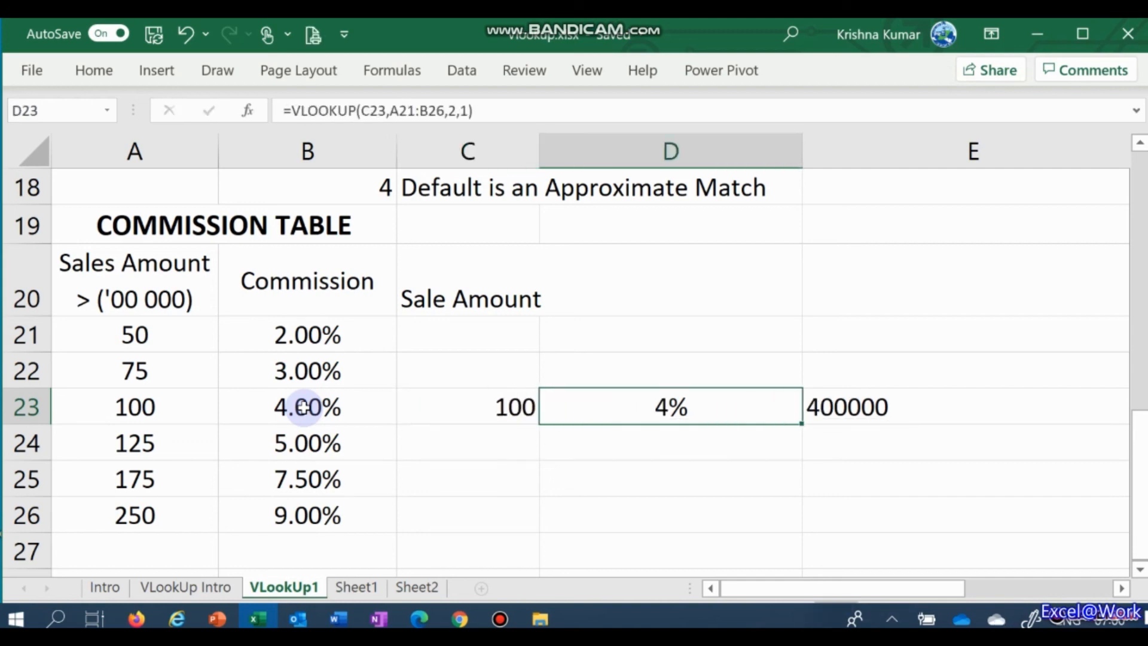
Compare the sale amount, looked-up rate and computed commission in C23:E23 with the commission table's entries in A23:B23.
key("Tab")
key("Left")
key("Left")
key("Left")
key("Left")
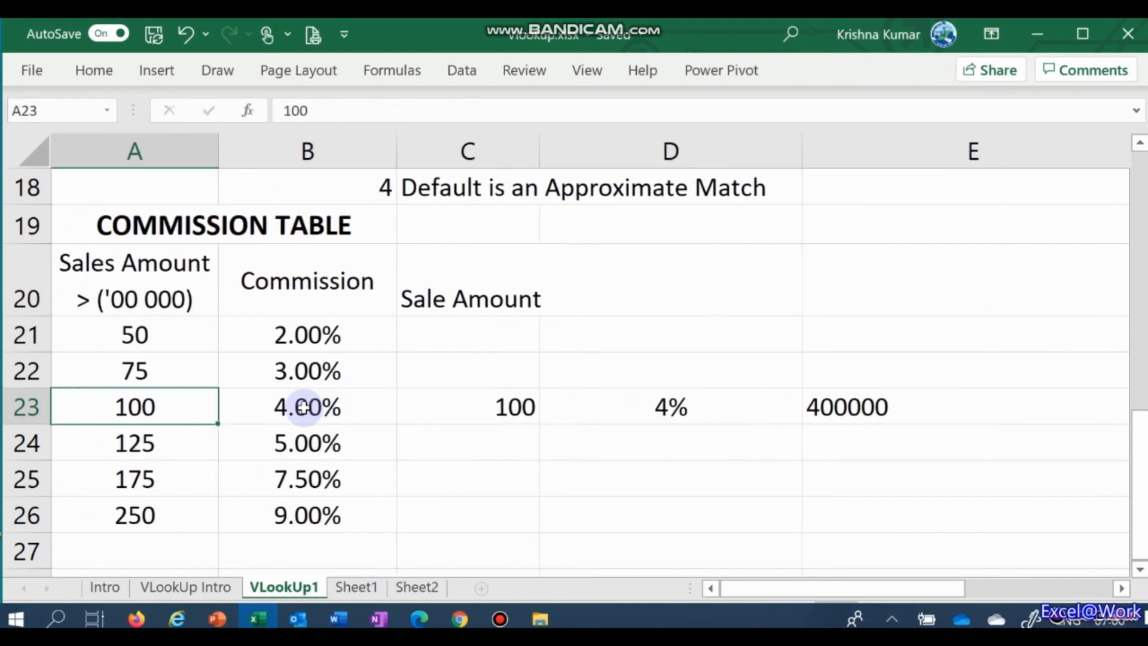
key("Right")
key("Right")
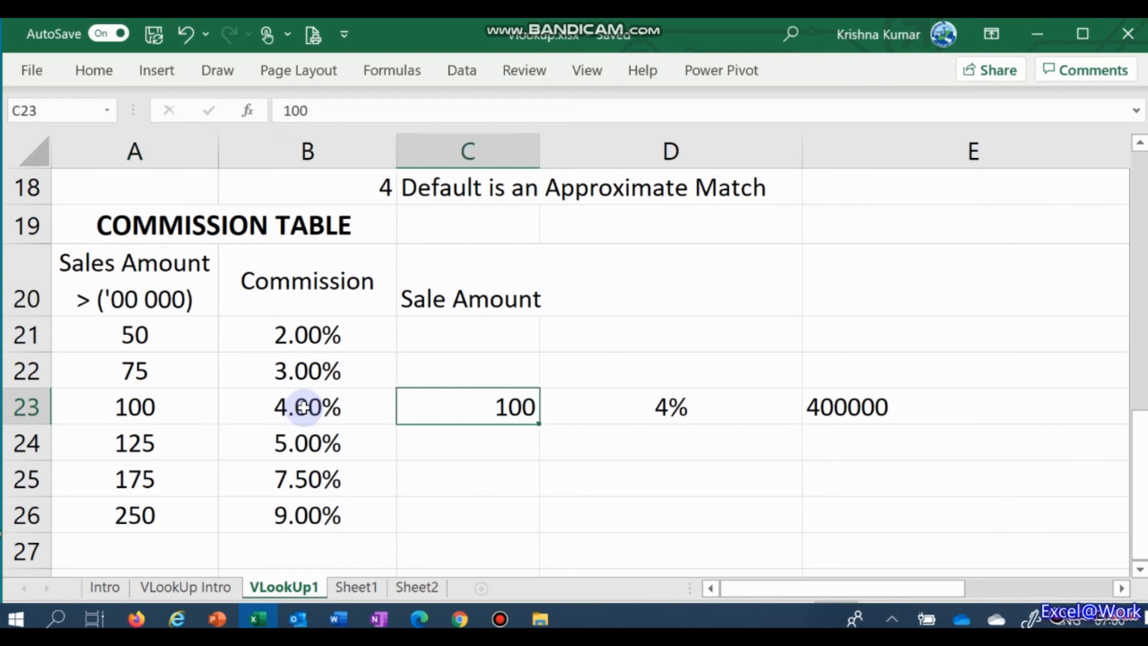
key("Left")
key("Right")
key("Left")
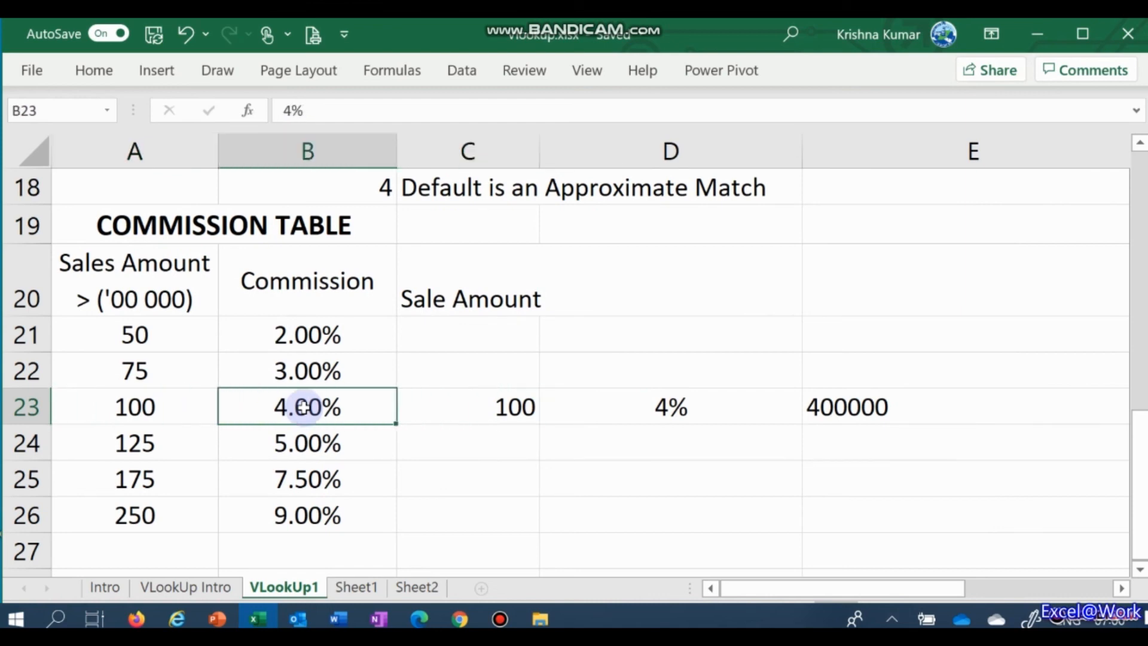
key("Right")
key("Right")
key("Left")
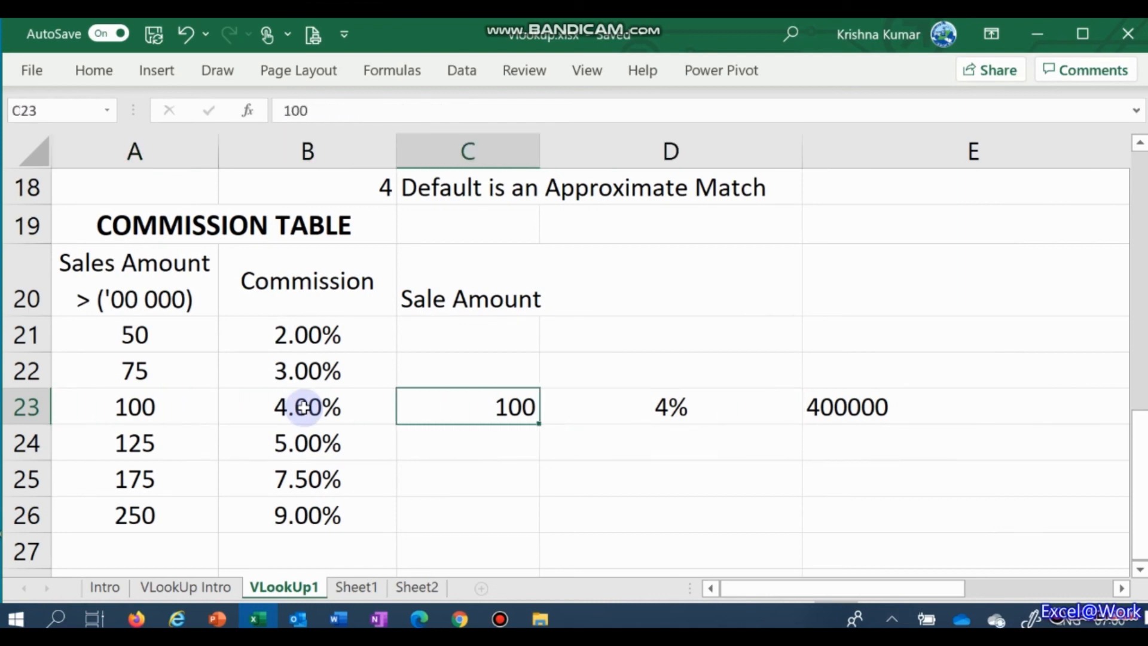